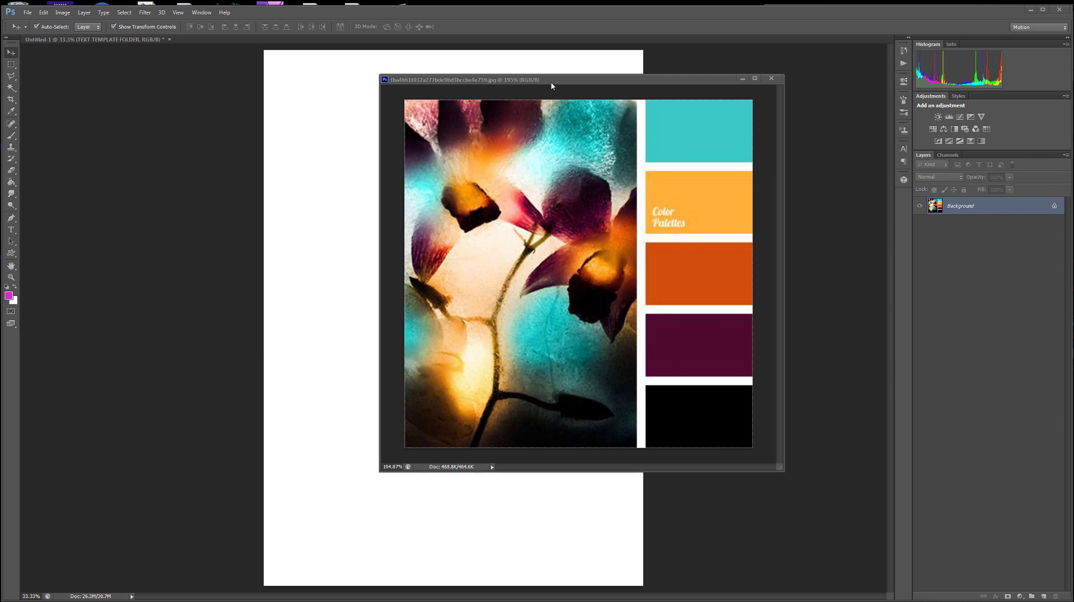
Move the colour palette image off the canvas and bring the Untitled-2 document with the stock artwork over the flyer.
left_click_drag(551, 86, 498, 139)
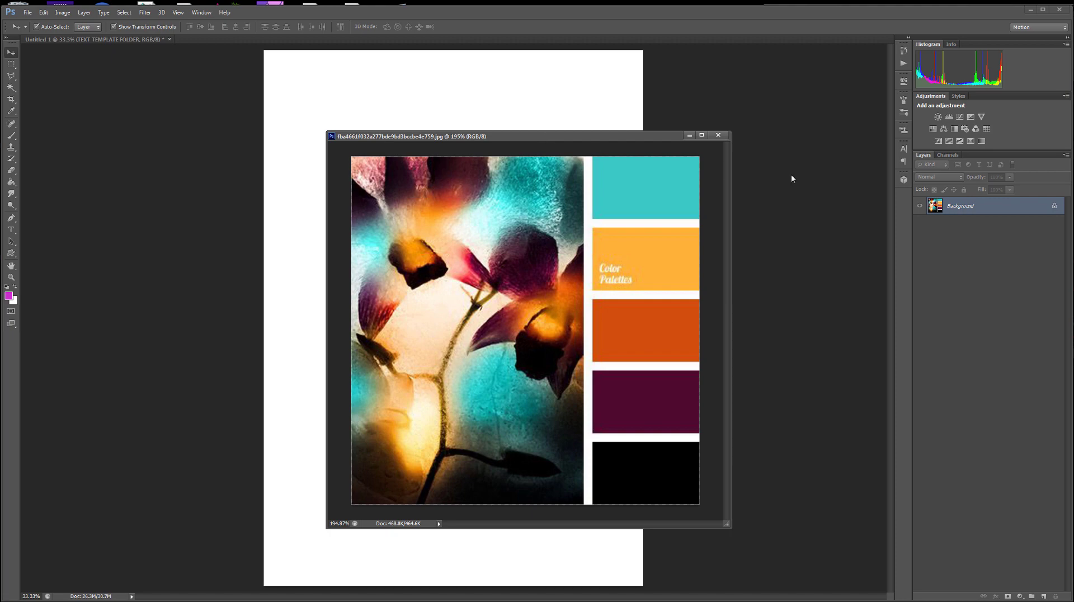
left_click_drag(792, 175, 1073, 209)
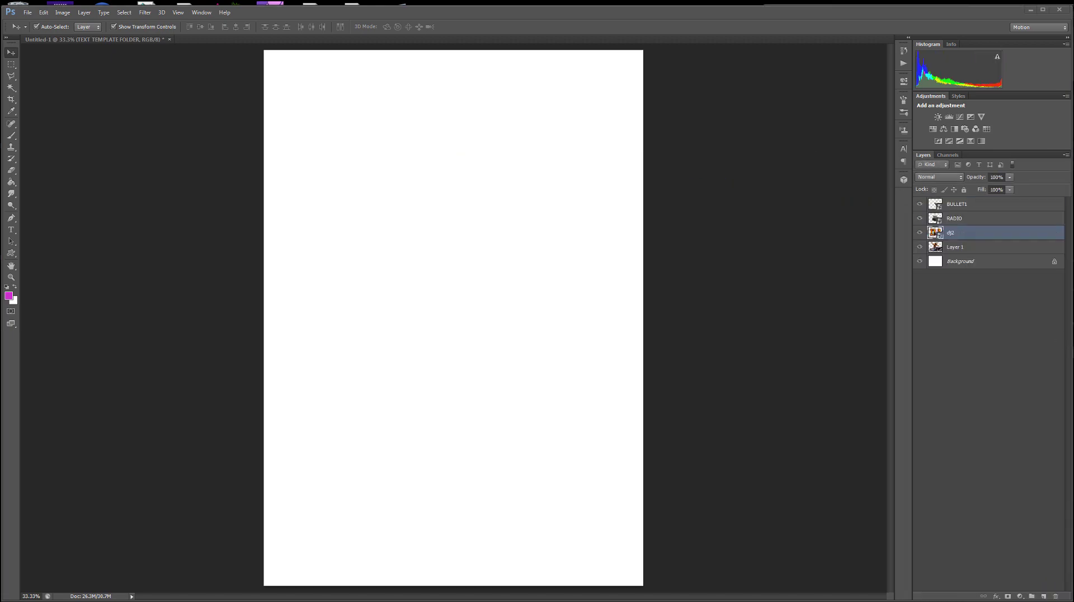
left_click_drag(607, 601, 604, 100)
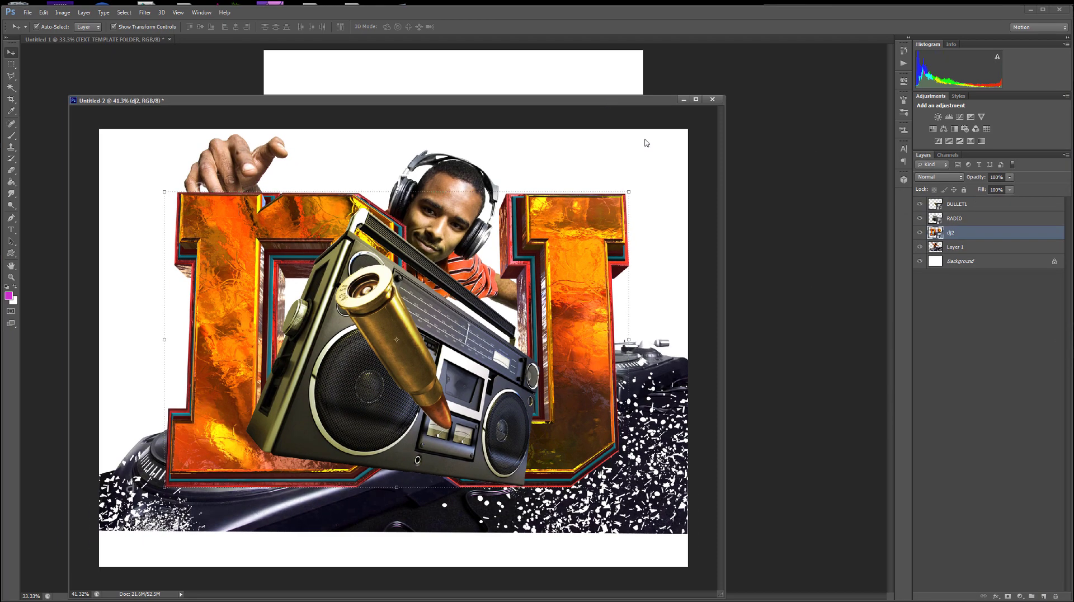
scroll(499, 413, "up", 1)
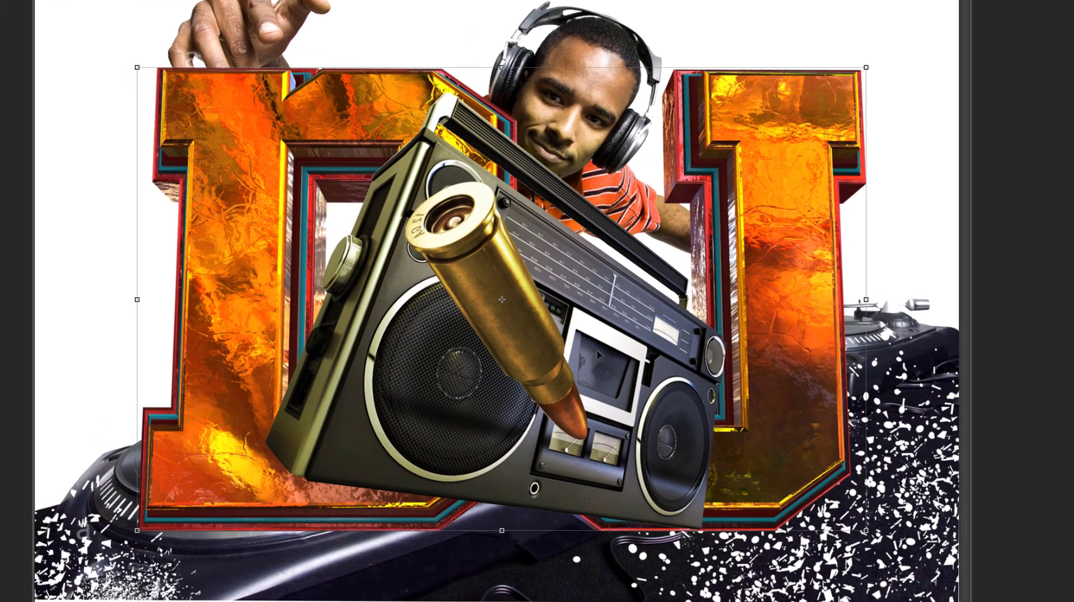
Hide the RADIO, Layer 1 and BULLET1 layers in Untitled-2 to isolate the DJ lettering.
left_click(862, 352)
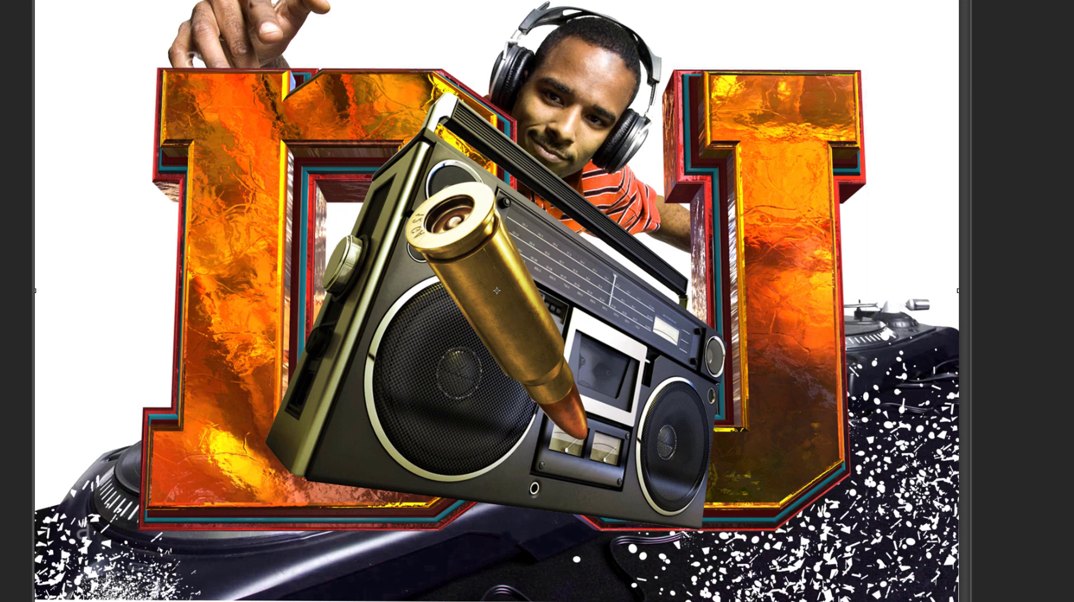
left_click(920, 247)
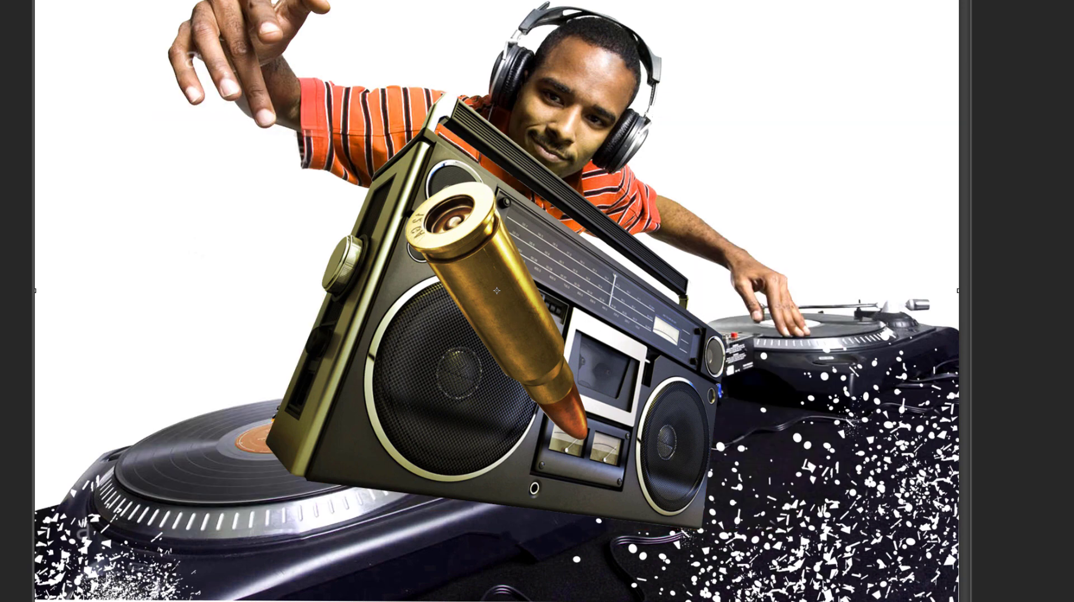
left_click(920, 219)
left_click(920, 247)
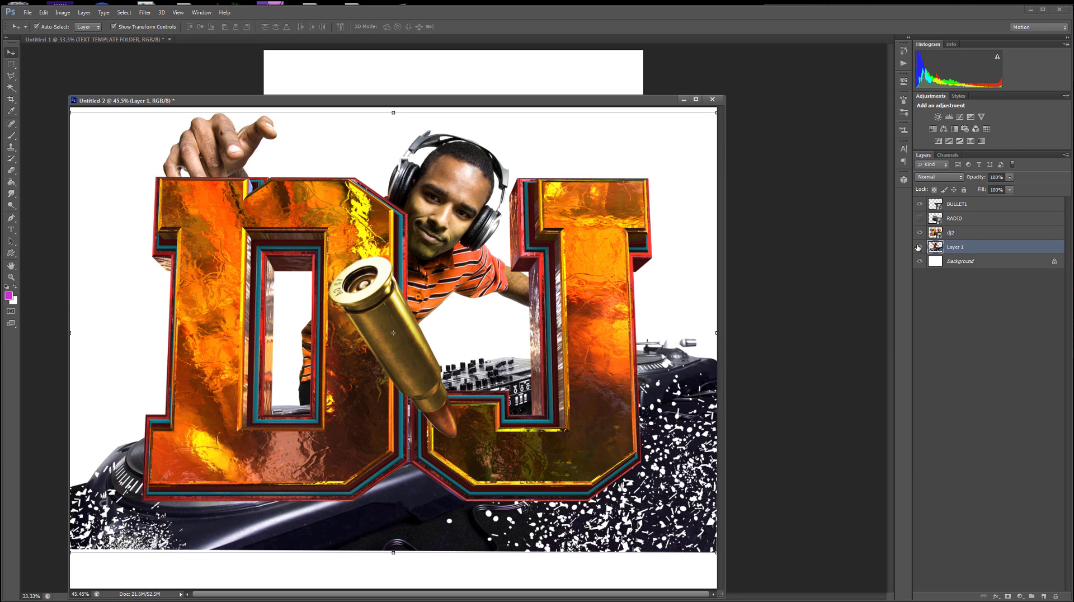
left_click(920, 247)
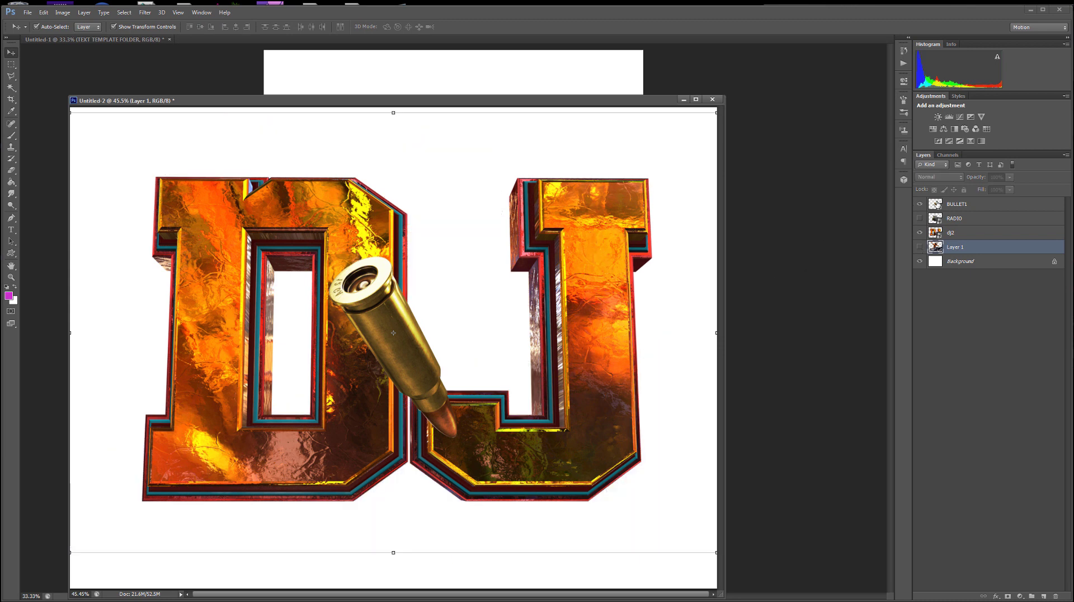
left_click(920, 203)
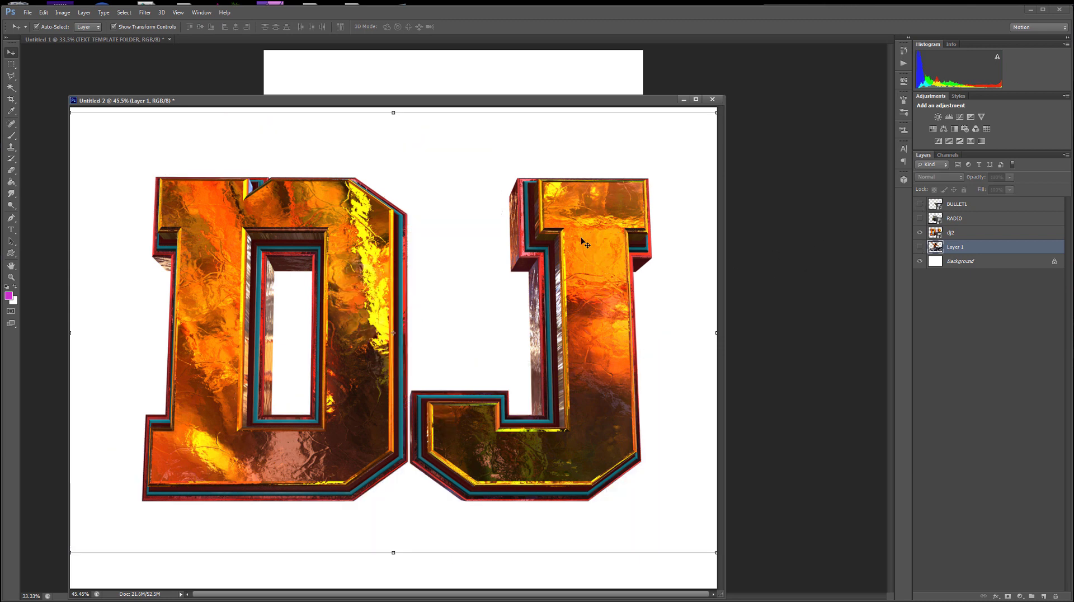
Select the dj2 lettering and examine its surface texture and bevelled edges up close.
left_click_drag(588, 334, 579, 325)
scroll(572, 365, "down", 1)
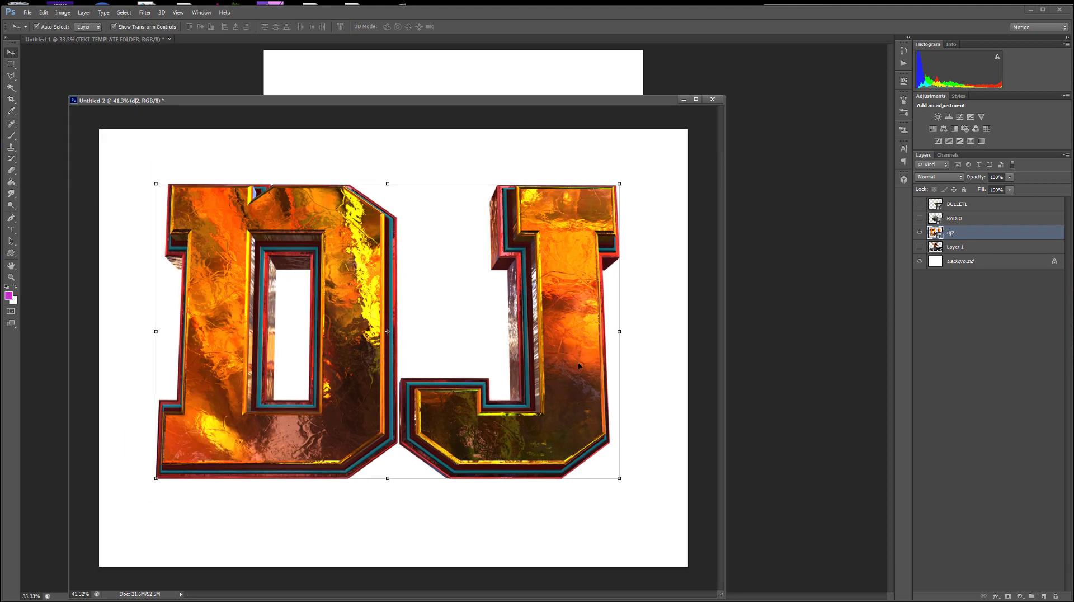
scroll(579, 366, "up", 2)
scroll(579, 366, "down", 1)
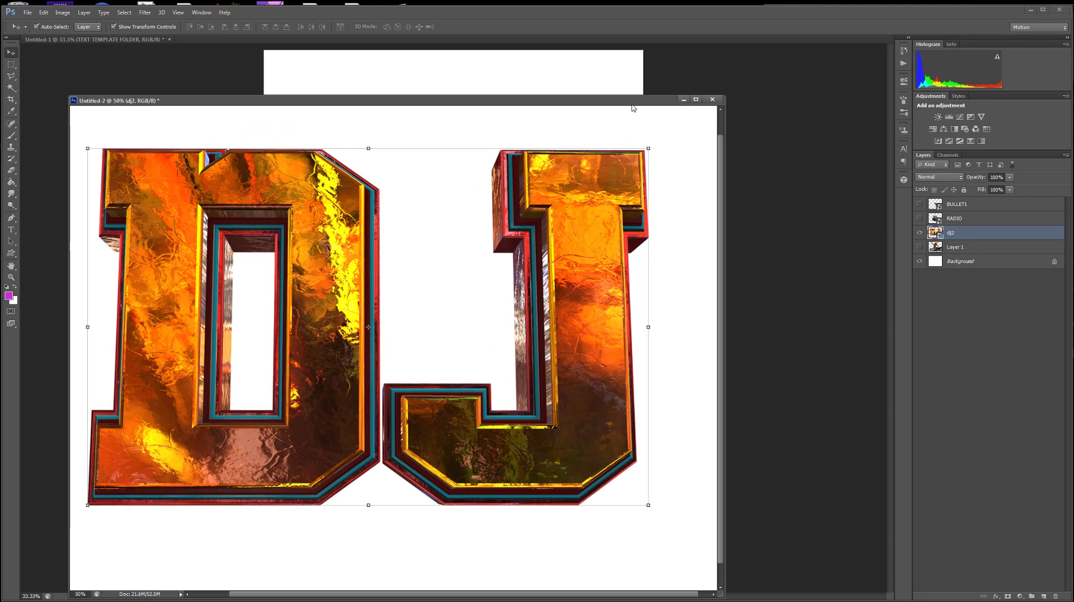
scroll(633, 108, "up", 3)
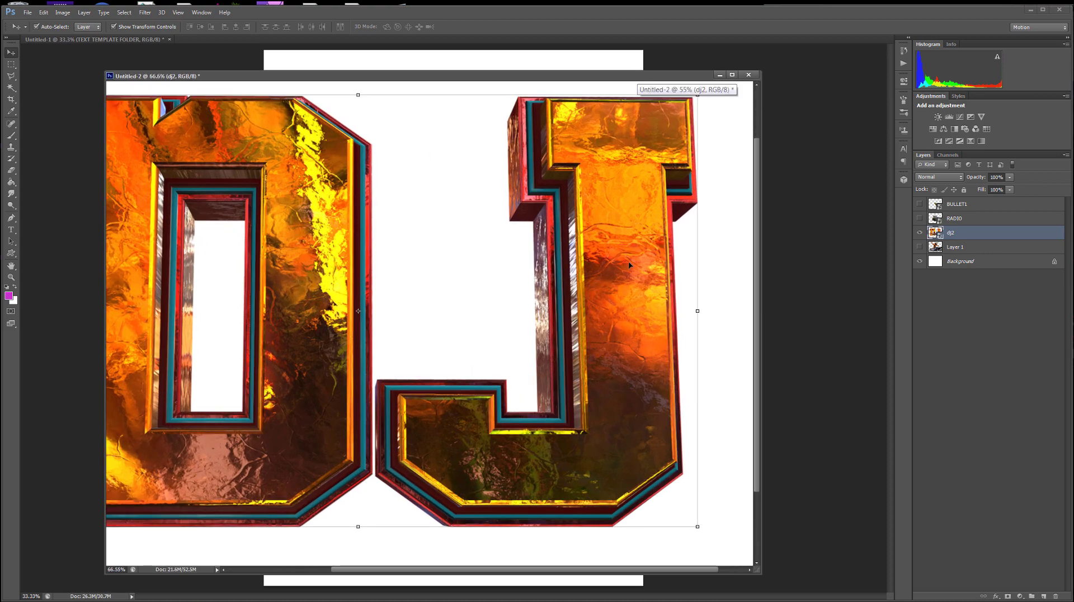
scroll(630, 265, "up", 6)
scroll(630, 265, "down", 5)
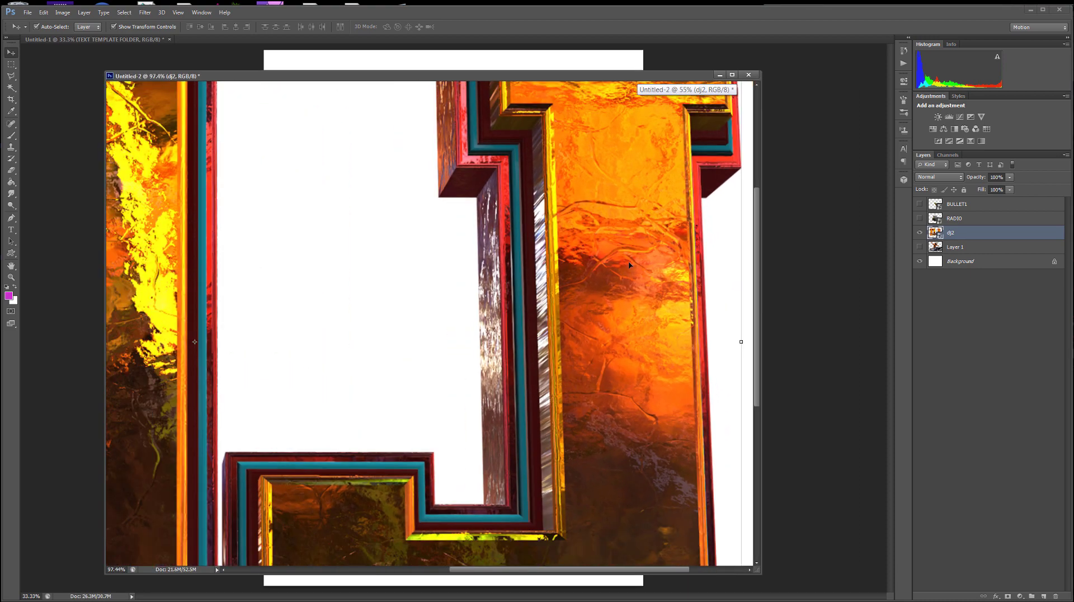
scroll(629, 266, "up", 2)
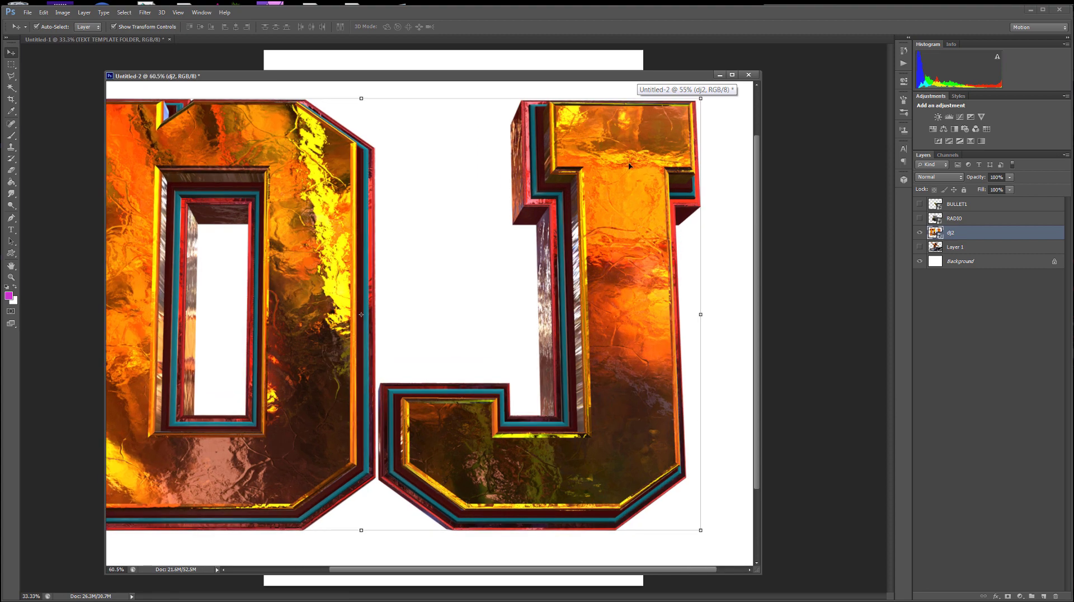
scroll(631, 167, "down", 3)
Show the BULLET1, RADIO and Layer 1 layers again in Untitled-2.
left_click_drag(638, 81, 694, 90)
left_click(918, 205)
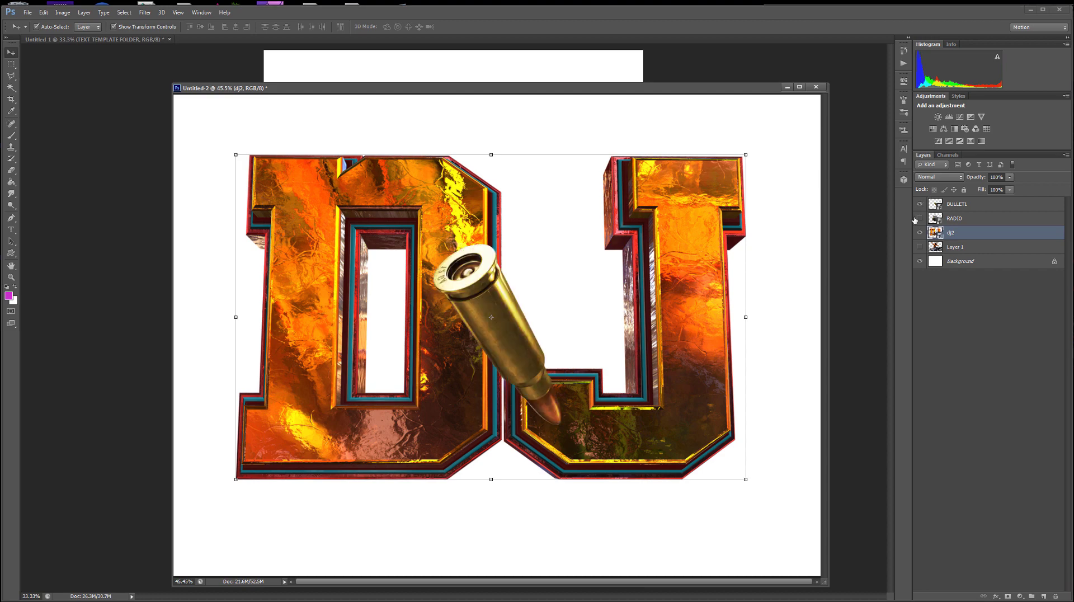
left_click(920, 218)
left_click(918, 247)
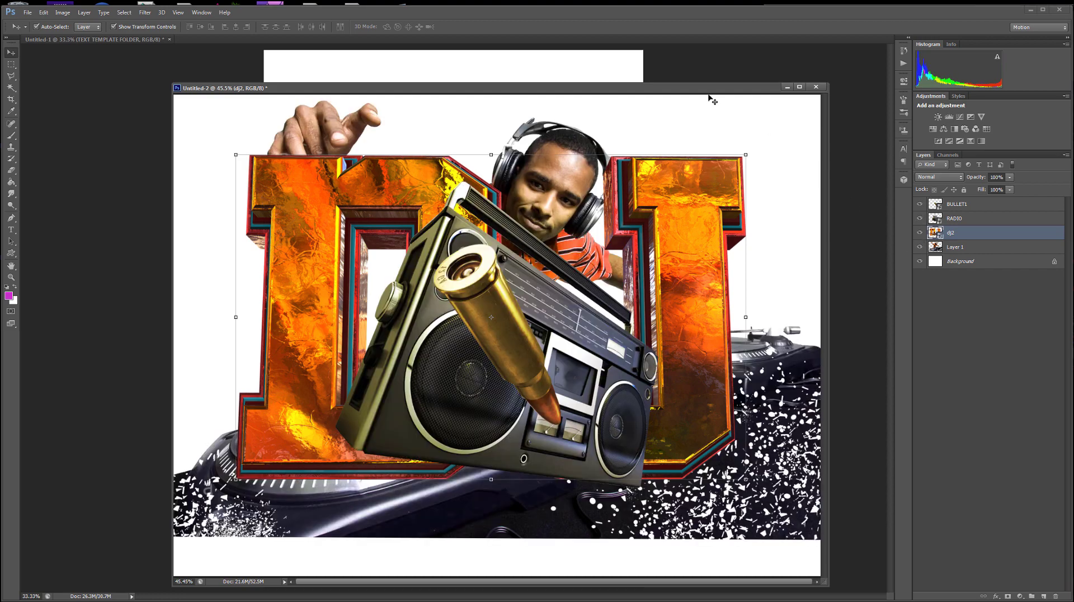
Select the four artwork layers from Layer 1 to BULLET1 and bring them into the flyer document, over its upper half.
left_click(975, 250)
left_click(973, 206)
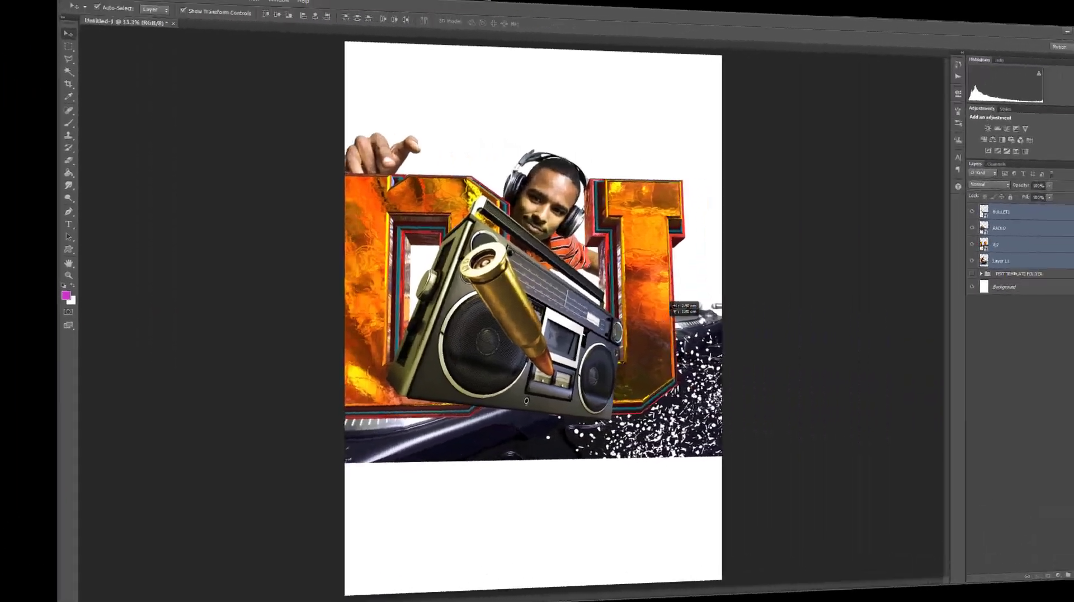
left_click_drag(527, 286, 593, 305)
left_click(944, 303)
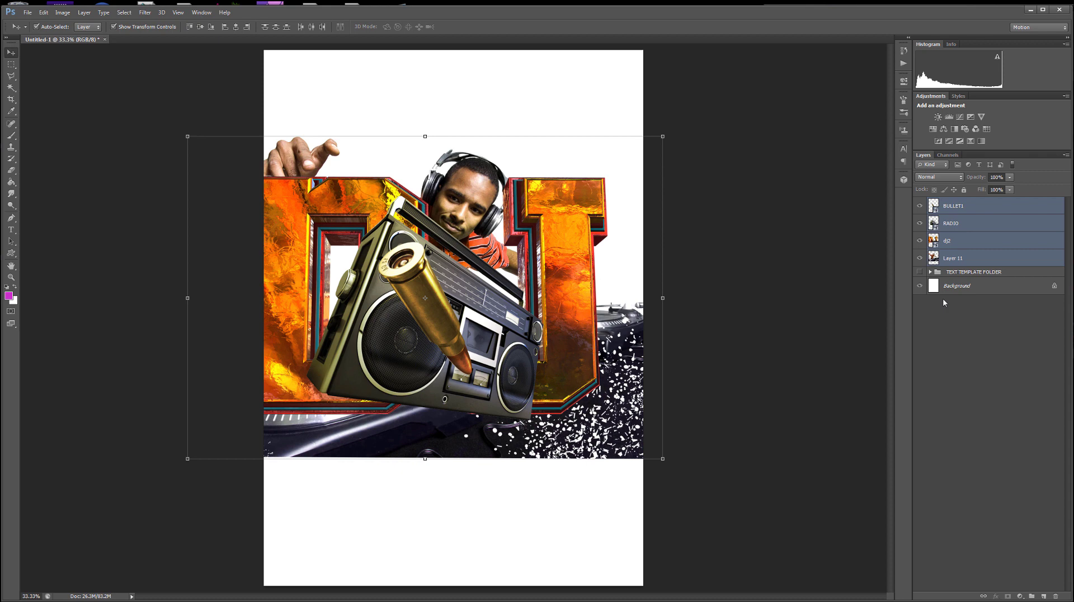
Hide the BULLET1, RADIO and dj2 layers in the flyer, keeping only the DJ photo's Layer 11 shown above the background.
left_click(921, 206)
left_click(921, 223)
left_click(920, 241)
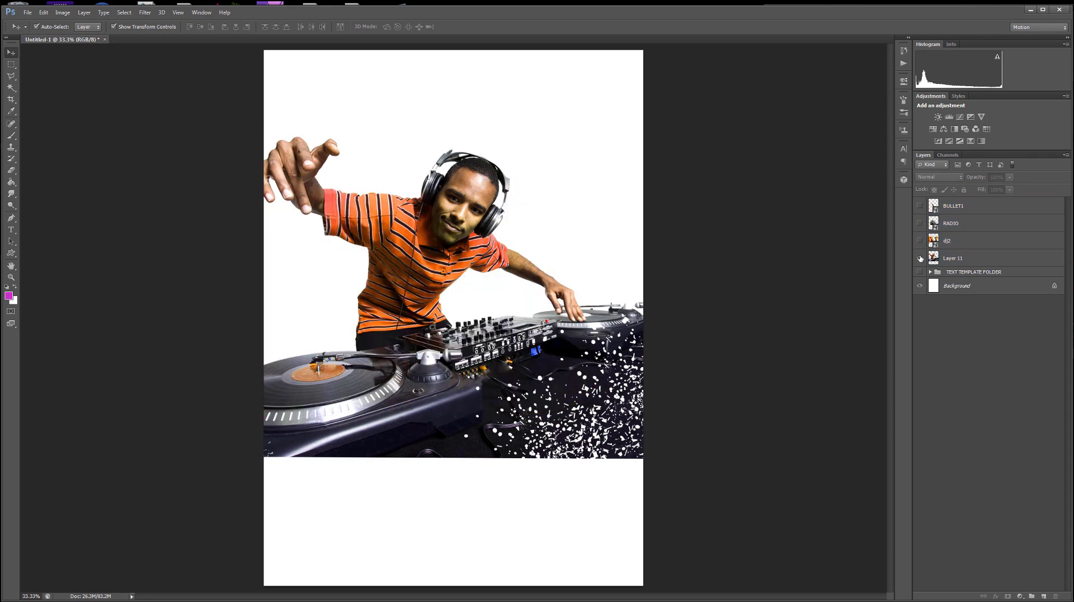
left_click(921, 259)
left_click(920, 259)
Place Layer 11 at the top of the layer stack and shift the DJ photo slightly up and to the right.
left_click(982, 257)
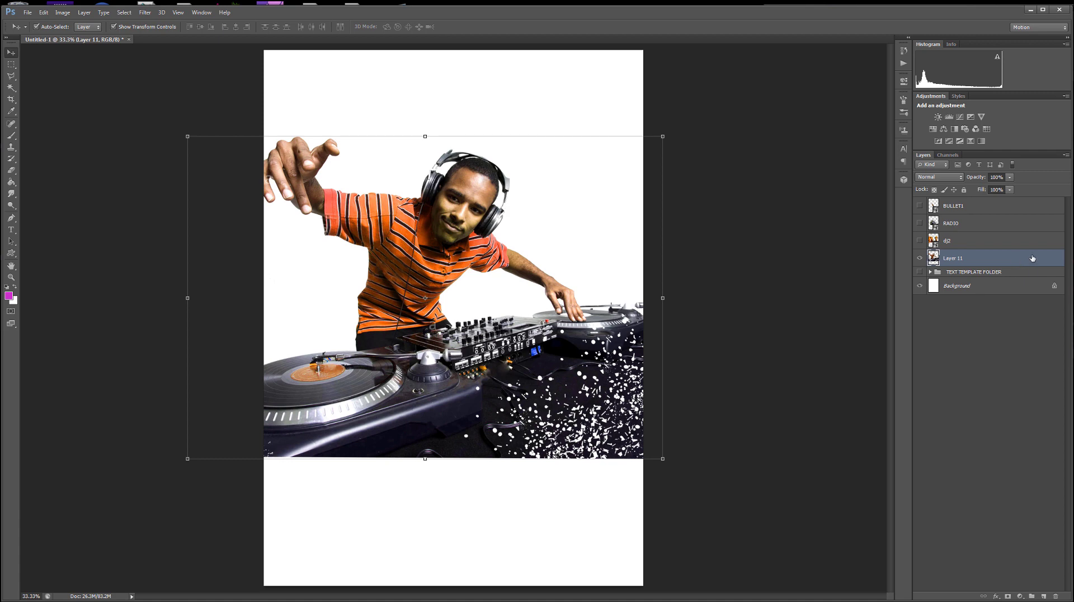
left_click_drag(1033, 258, 1030, 203)
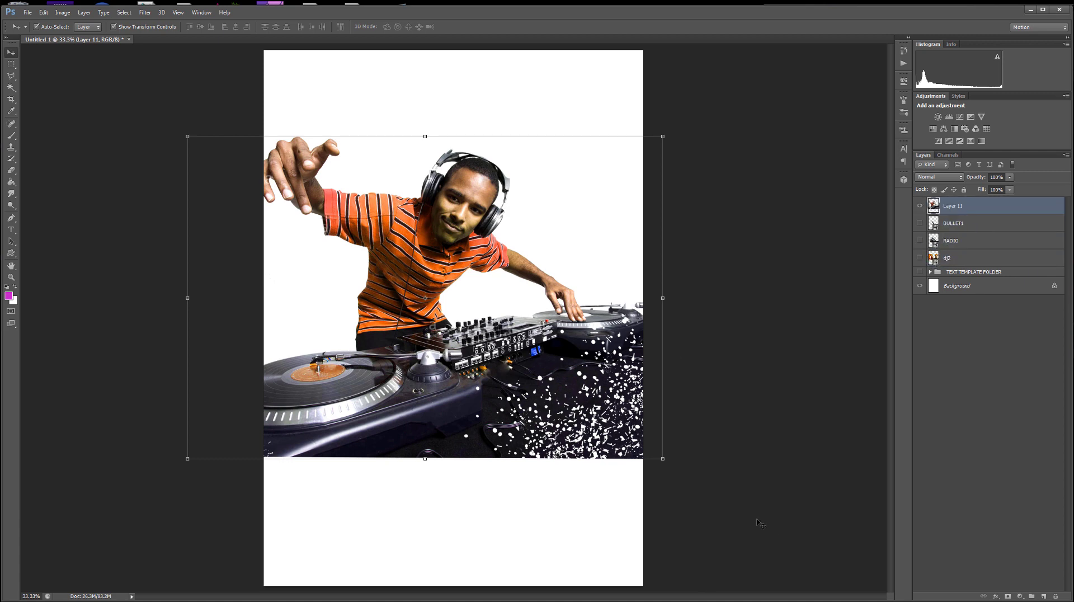
left_click_drag(458, 222, 484, 202)
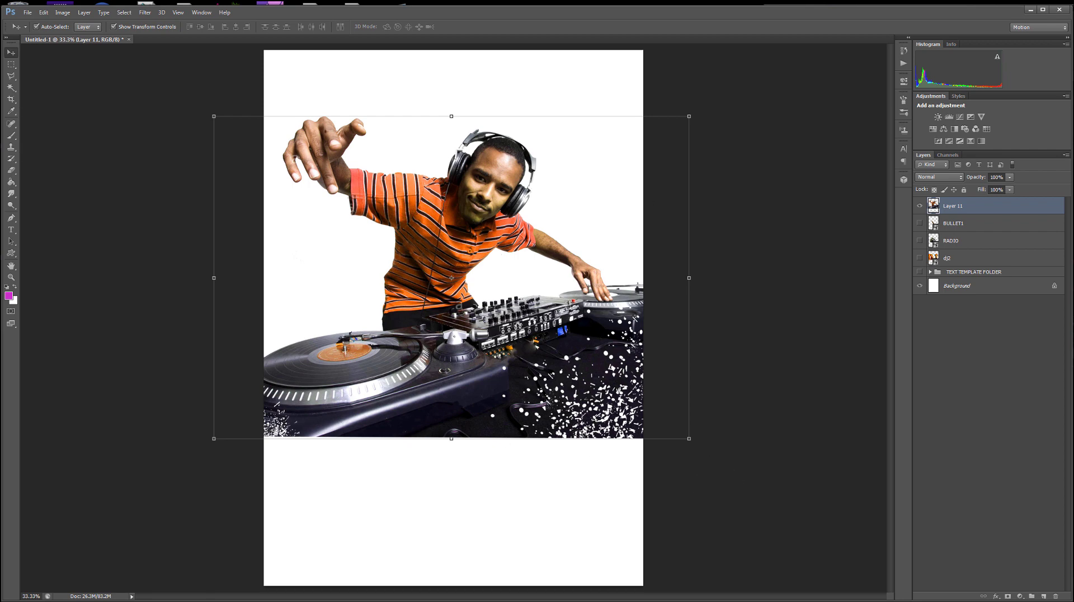
Rotate the DJ photo counter-clockwise so the turntables slope upward to the right, and reposition it on the flyer.
scroll(495, 404, "up", 6)
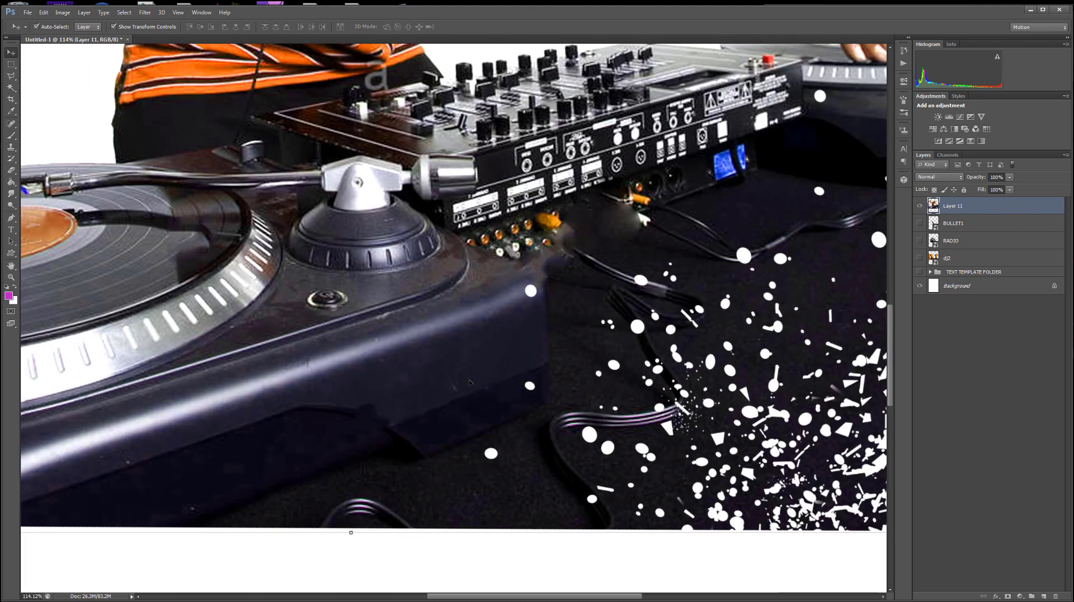
scroll(570, 385, "up", 3)
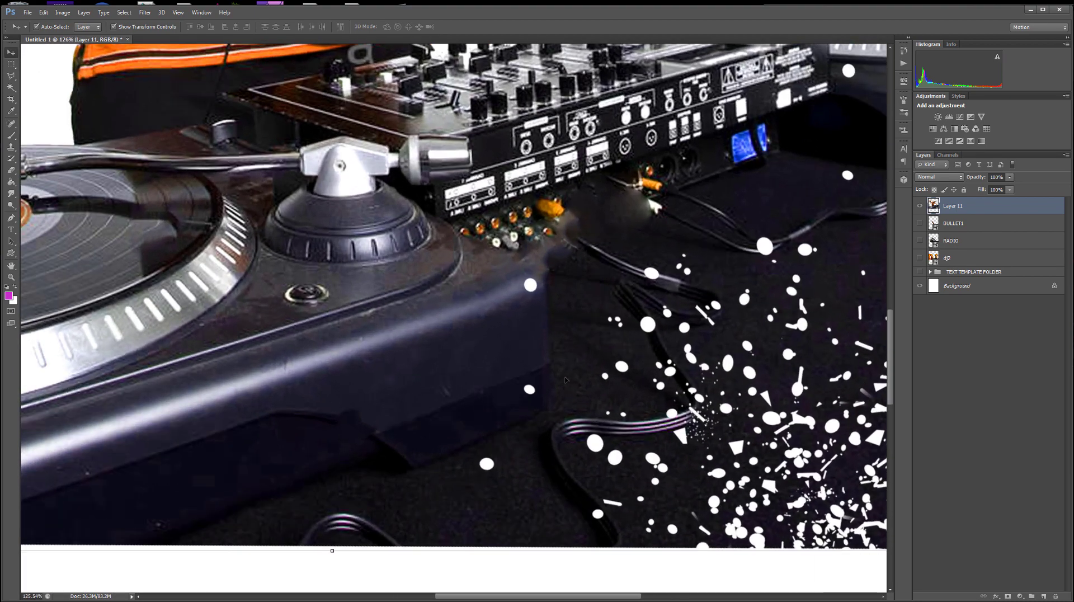
scroll(575, 153, "down", 5)
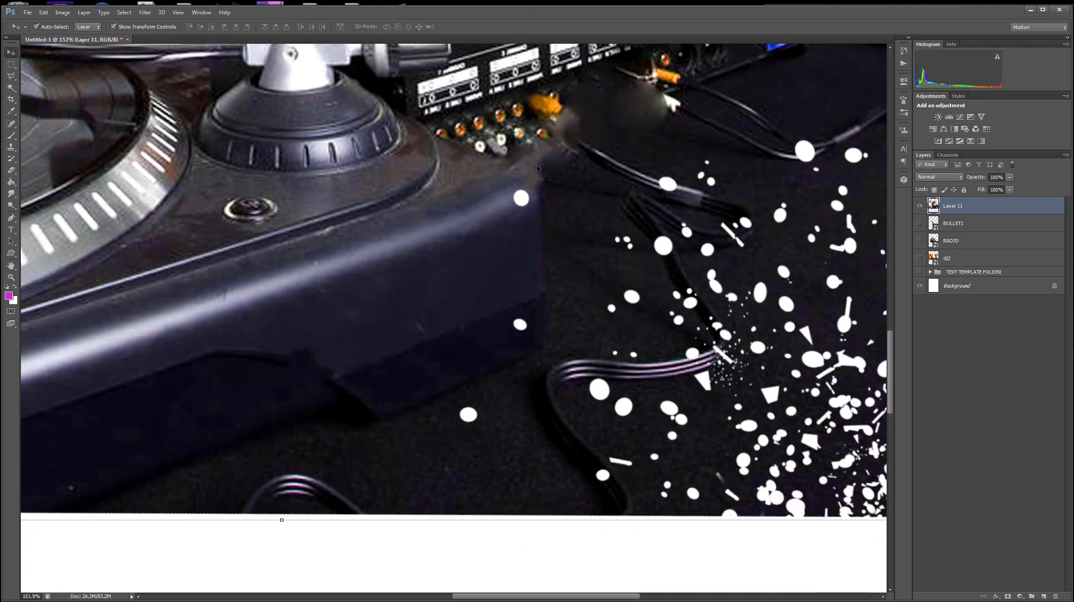
scroll(600, 236, "down", 4)
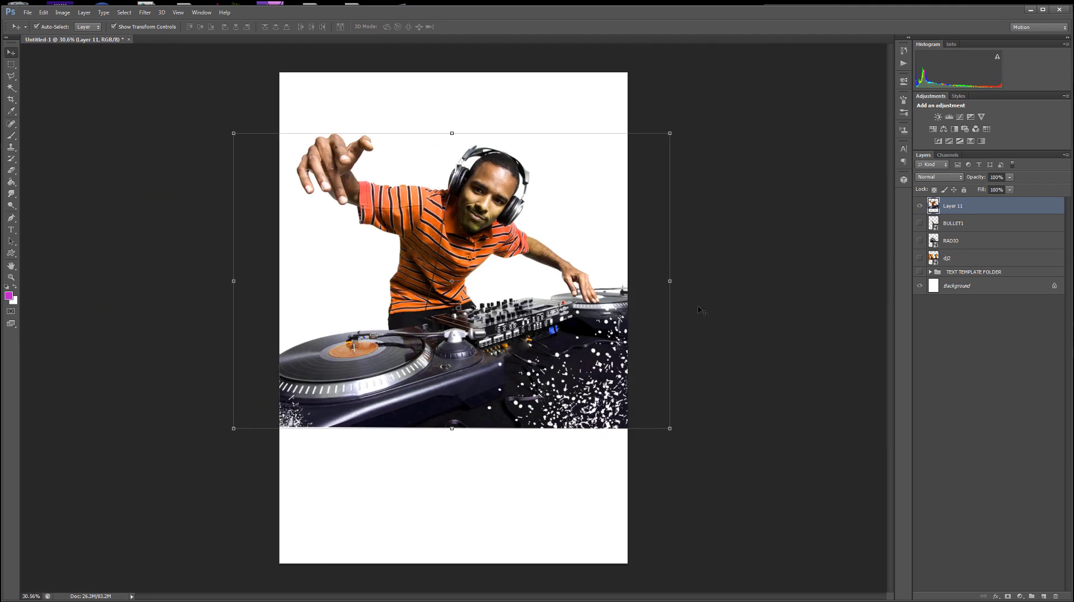
left_click(675, 435)
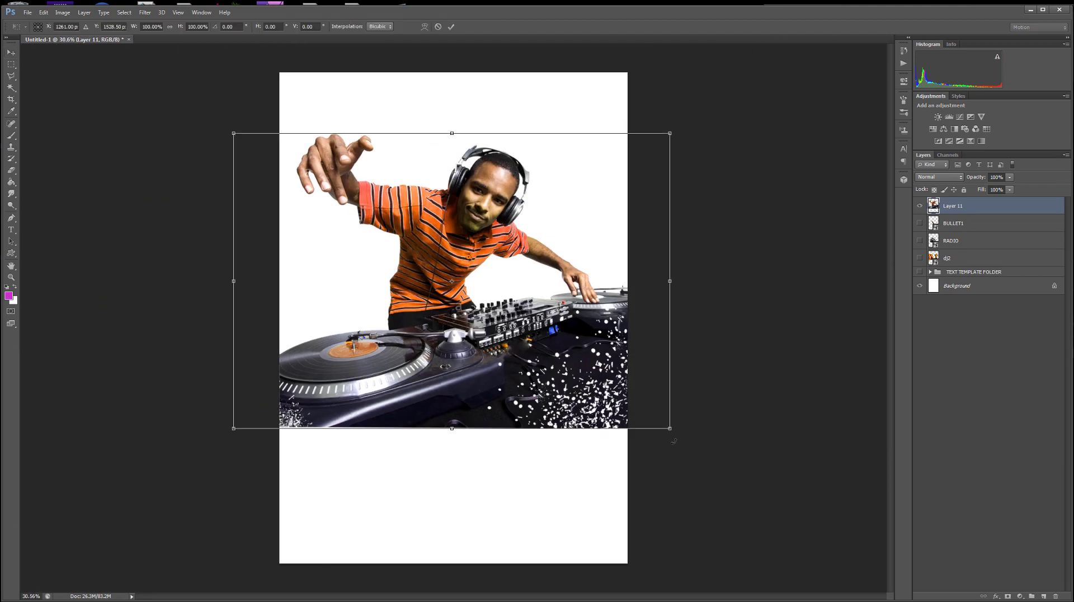
left_click_drag(673, 445, 720, 378)
left_click_drag(512, 350, 522, 346)
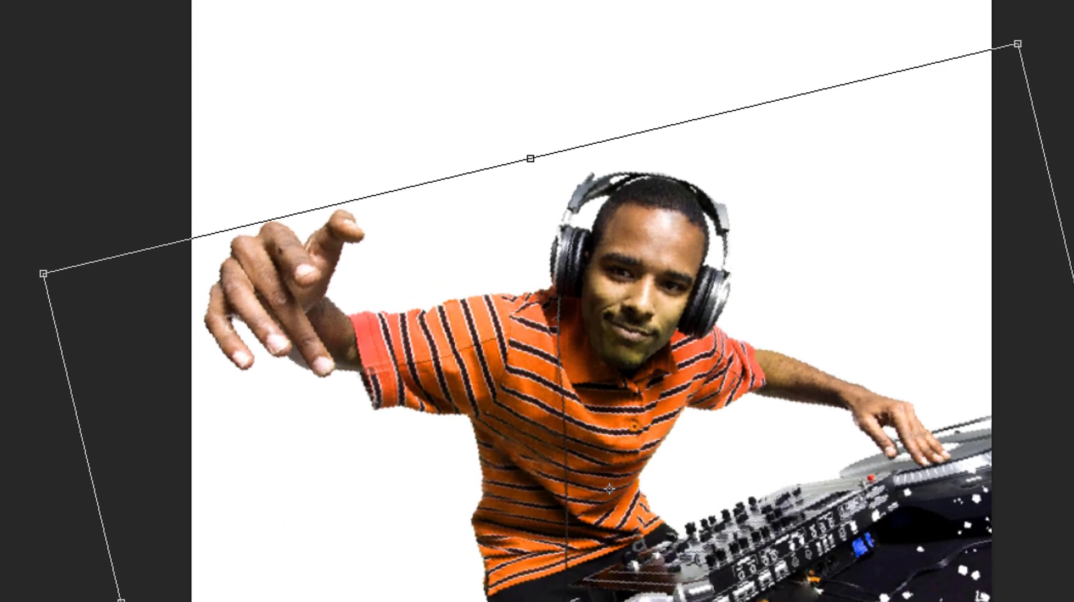
left_click_drag(609, 489, 614, 476)
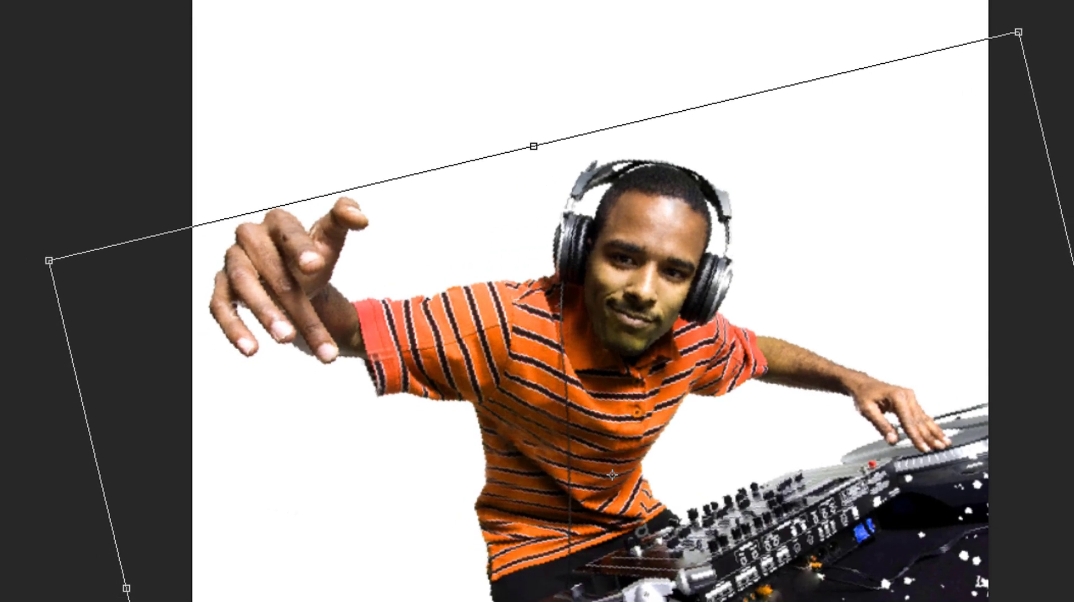
key("Return")
left_click_drag(740, 538, 716, 516)
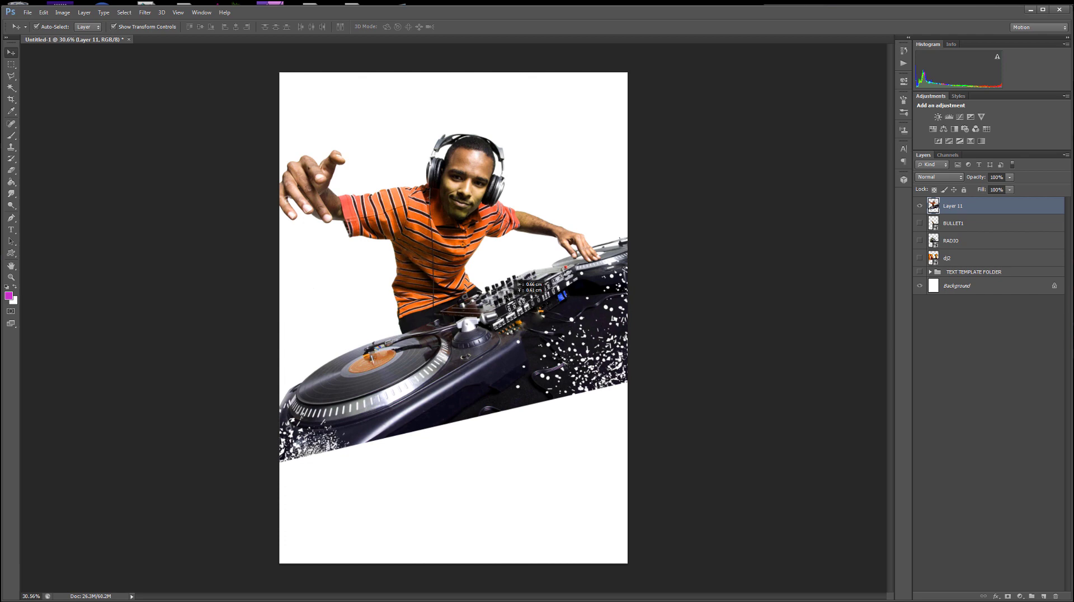
left_click_drag(512, 281, 519, 294)
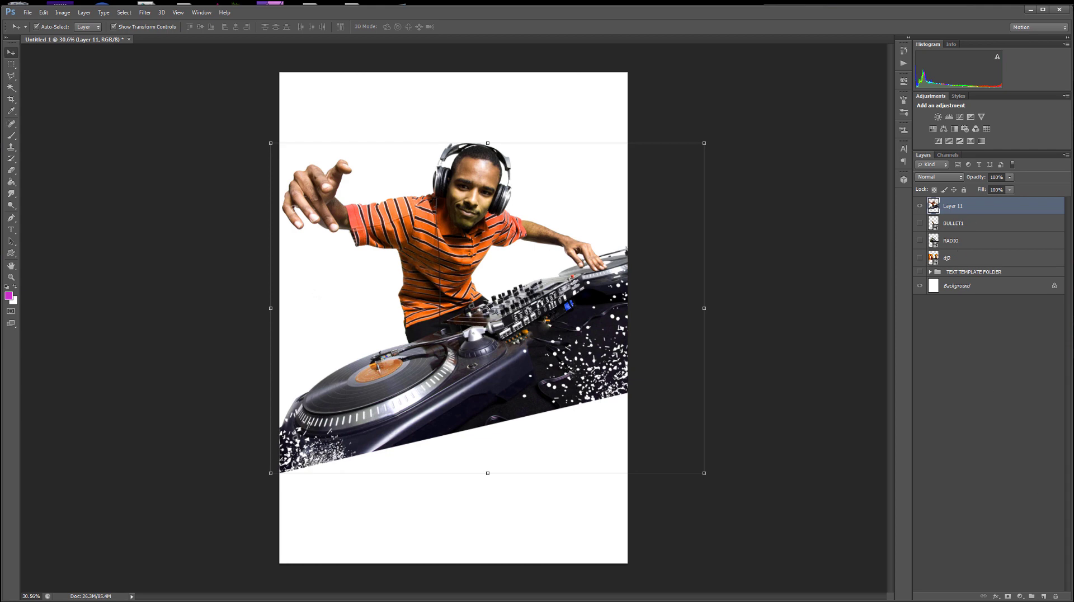
Set the colour palette image aside, add a new layer and move it down to the TEXT TEMPLATE FOLDER.
key("ctrl+Tab")
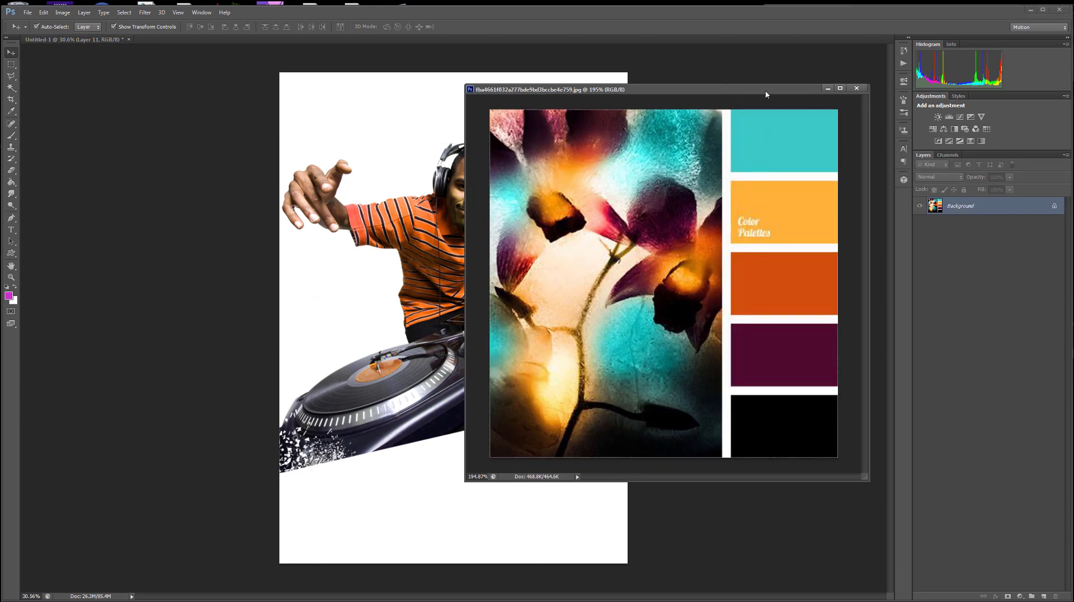
left_click_drag(766, 95, 1073, 99)
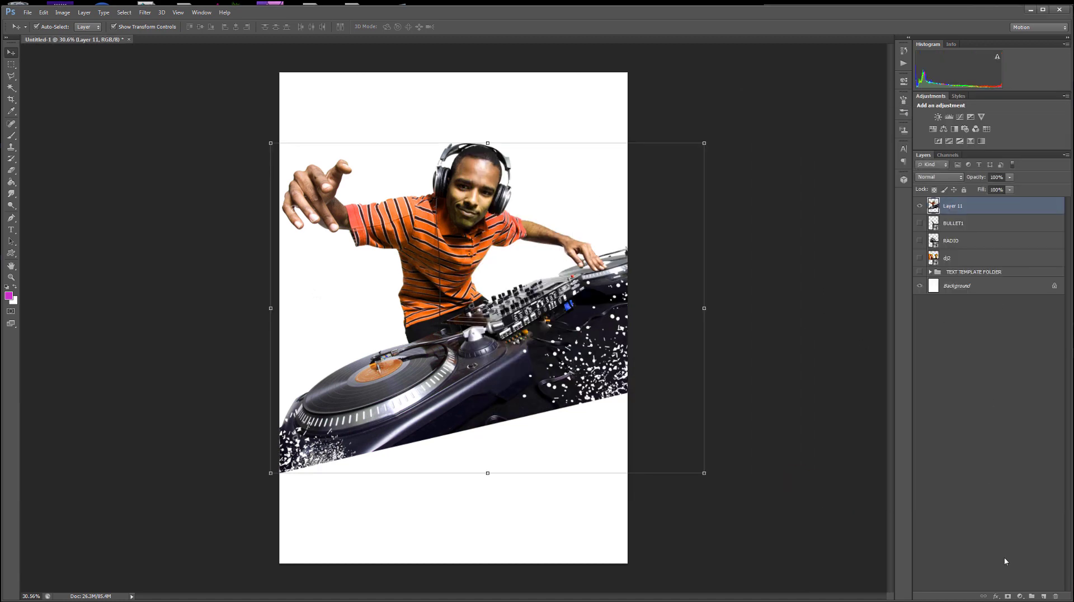
left_click(1044, 596)
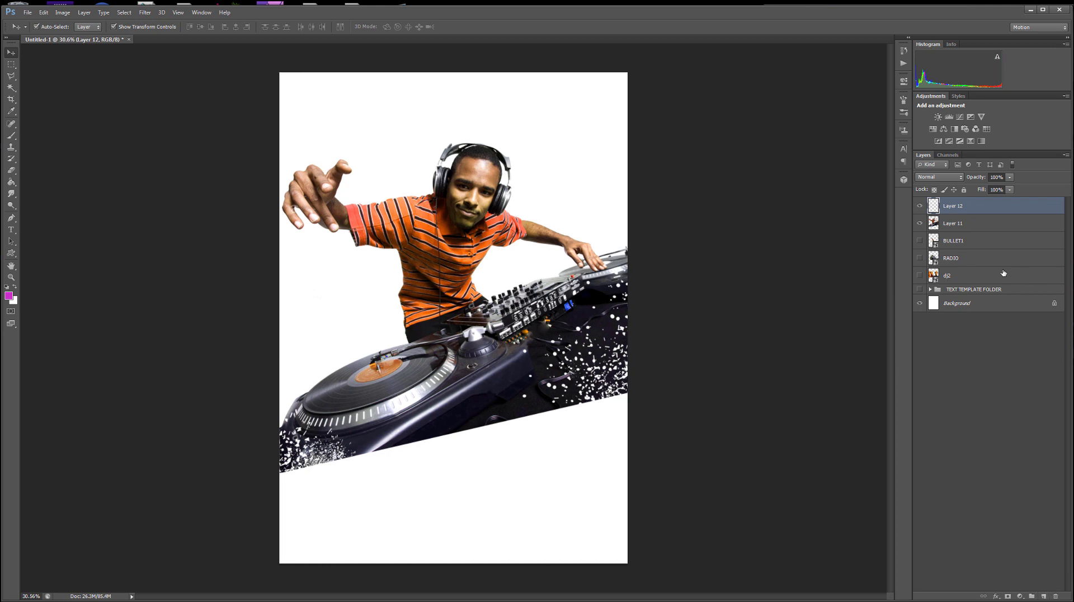
left_click_drag(1001, 207, 998, 289)
Sample the turquoise swatch from the palette image, set the palette aside, and darken the foreground colour to 012b2a.
left_click(11, 297)
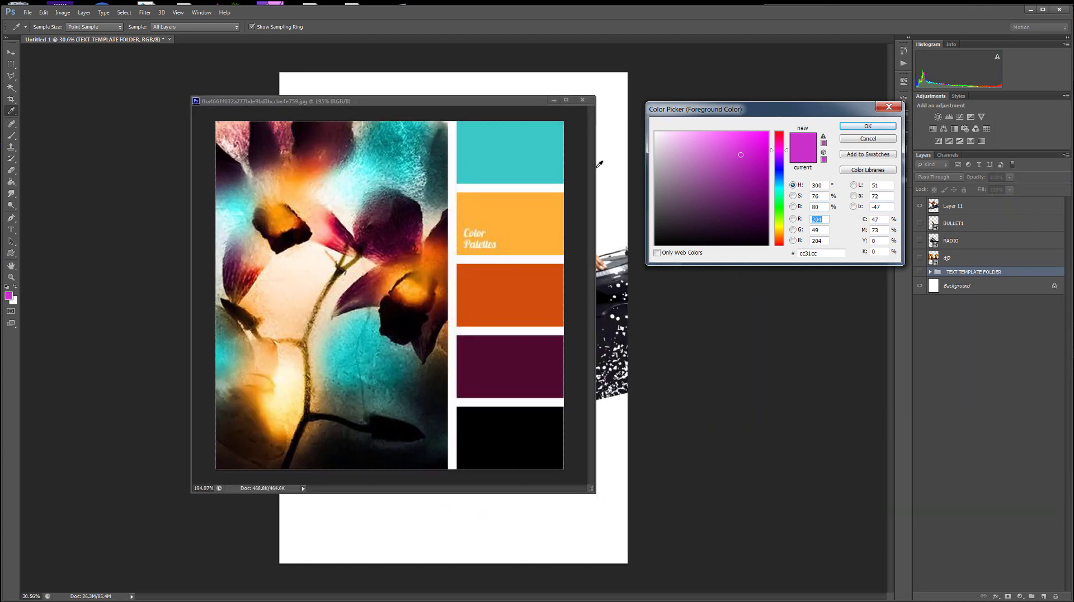
left_click(543, 133)
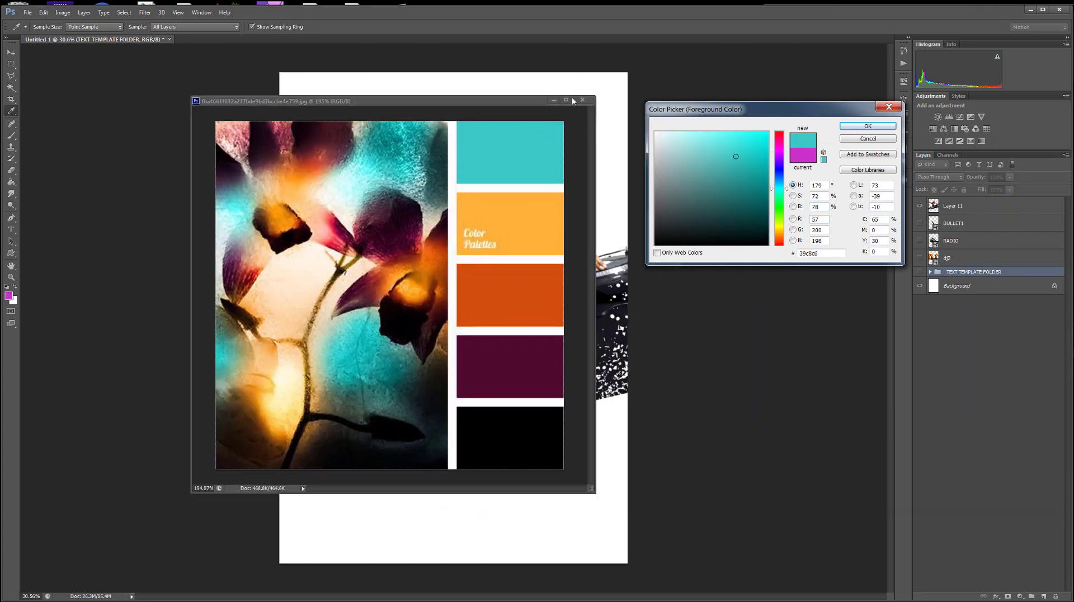
left_click(556, 102)
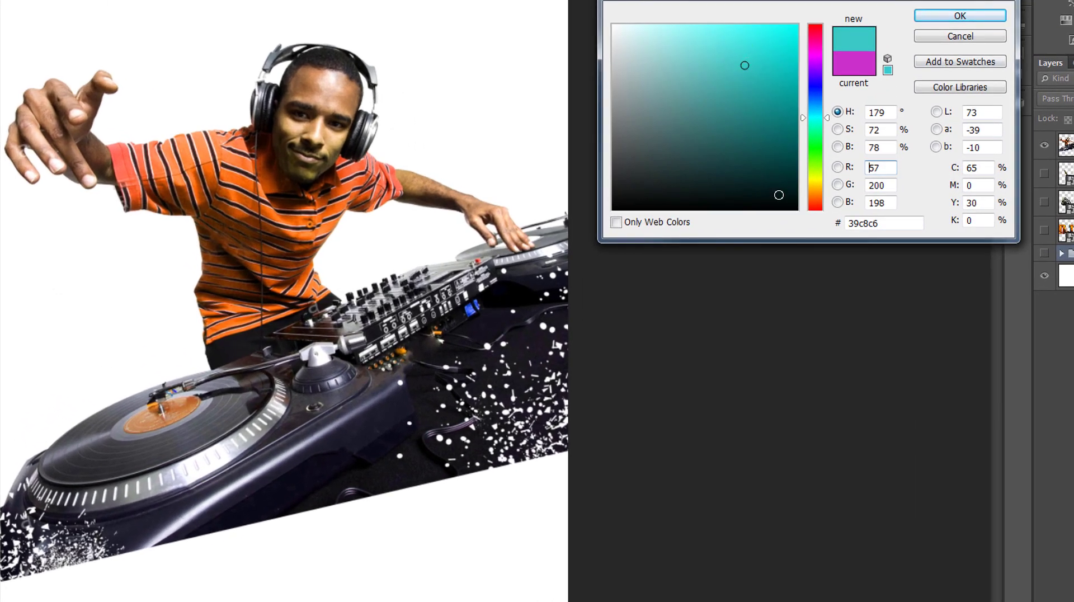
left_click(794, 179)
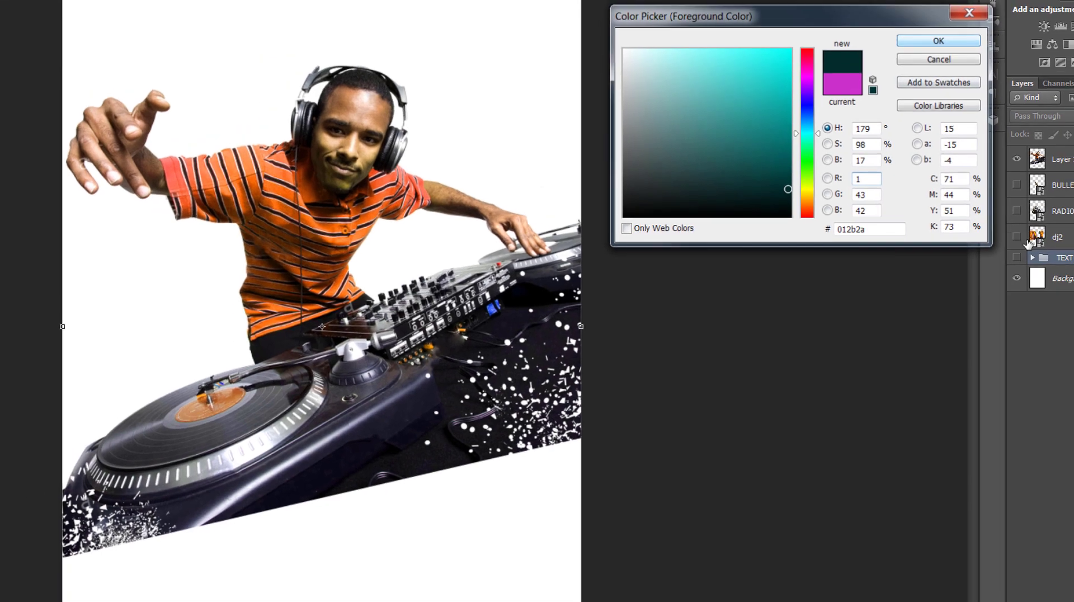
left_click(952, 18)
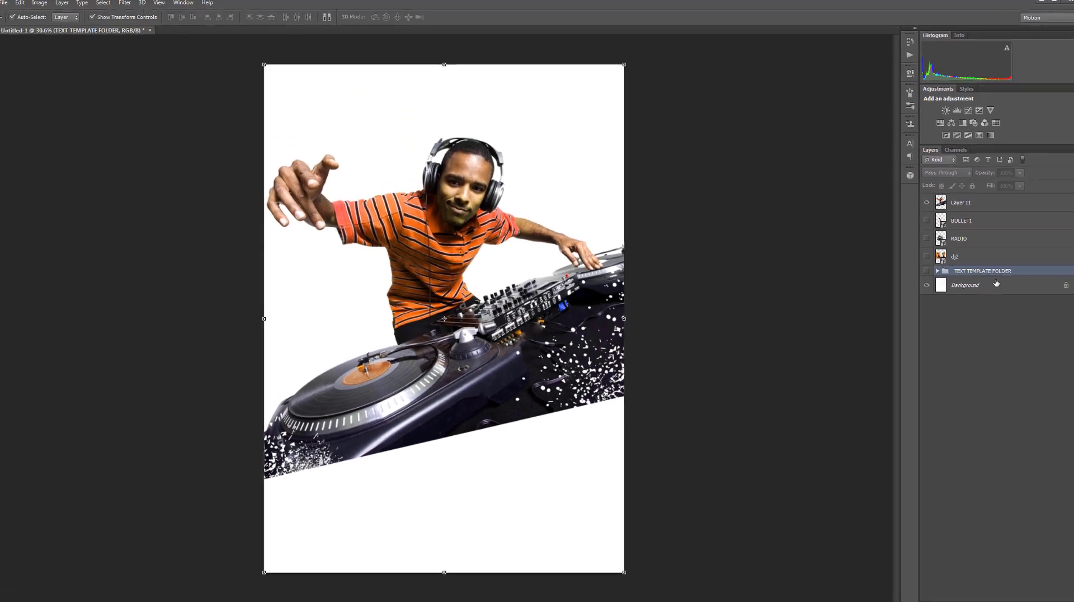
Fill the Background layer with the dark teal foreground colour using the Paint Bucket.
left_click(983, 288)
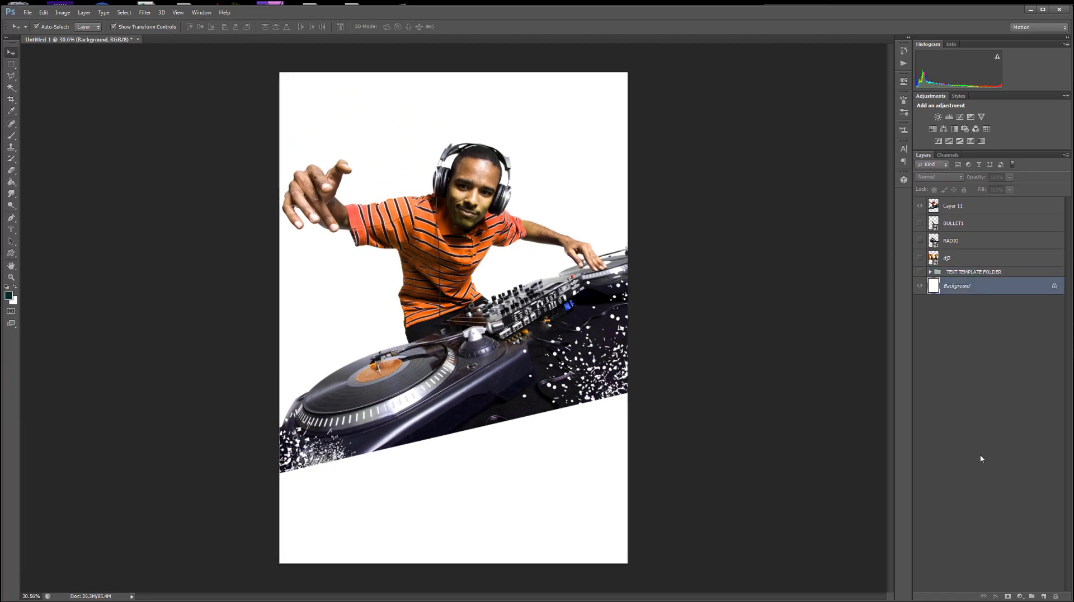
left_click(1036, 582)
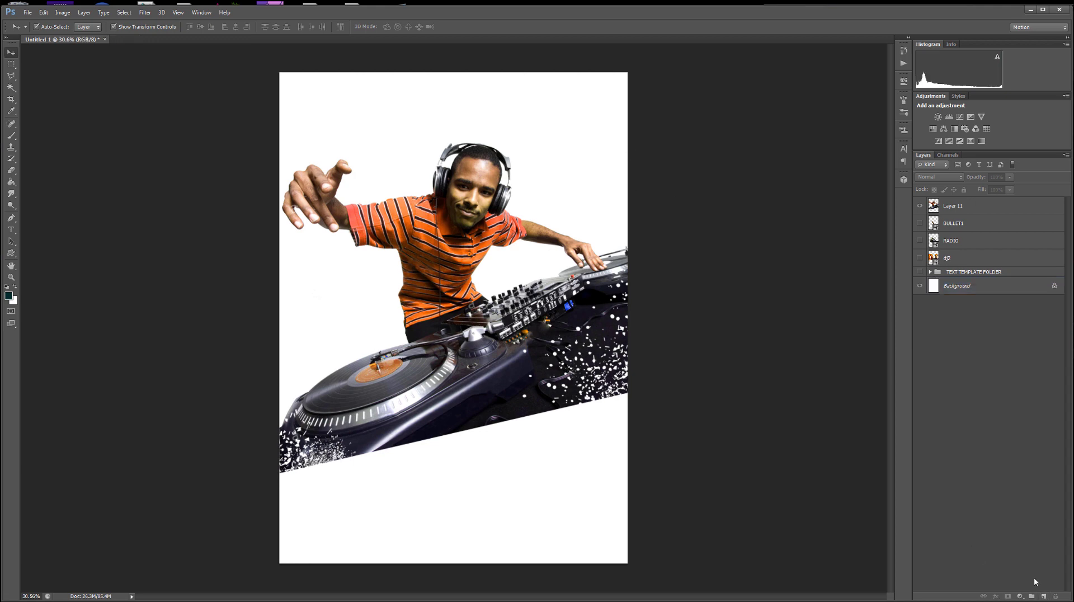
left_click(1001, 287)
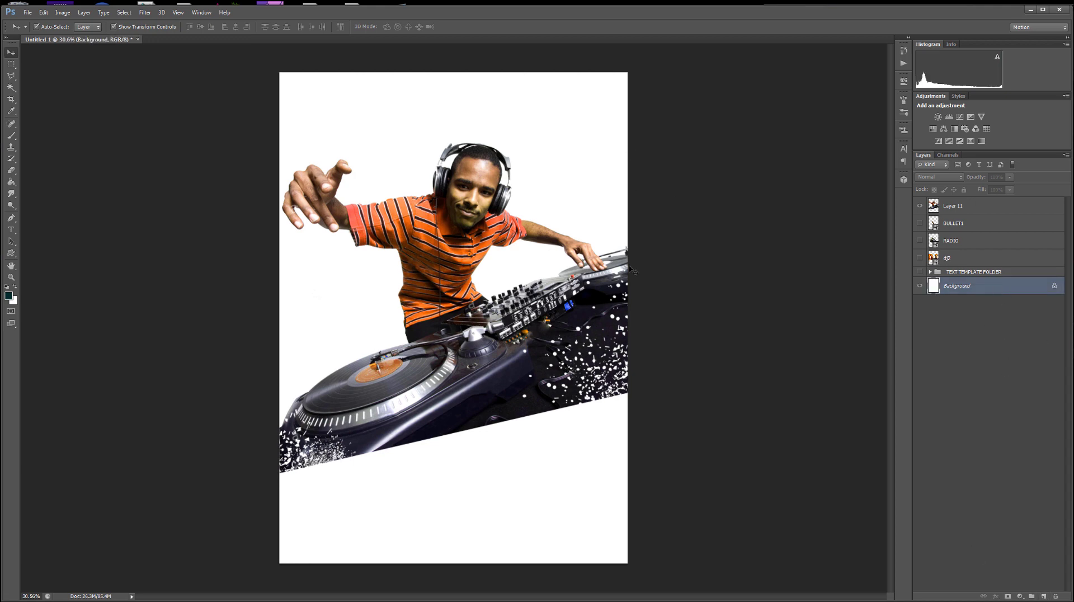
left_click(11, 182)
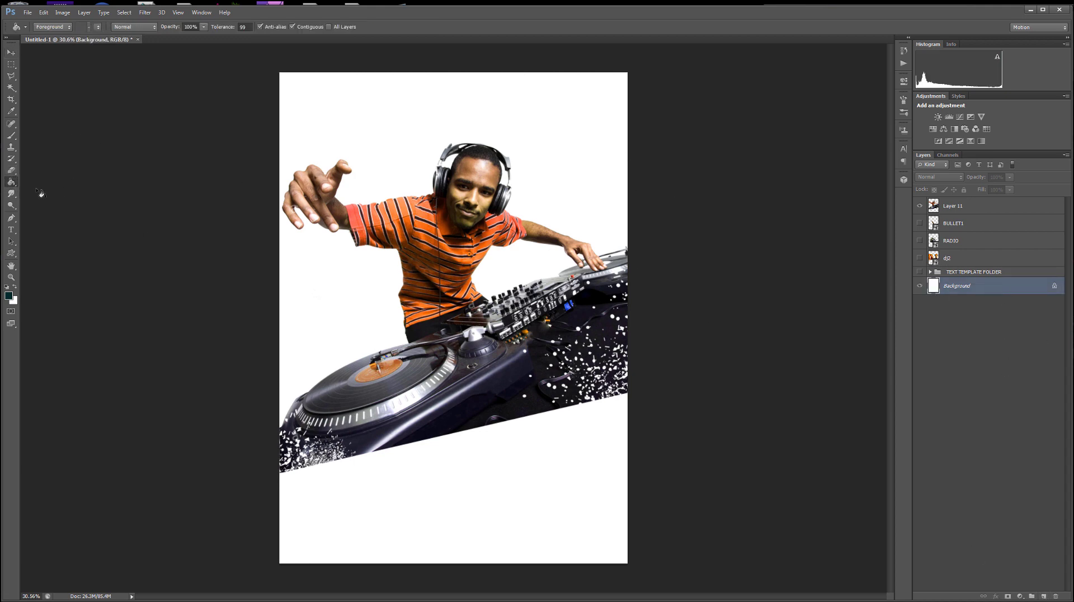
left_click(554, 442)
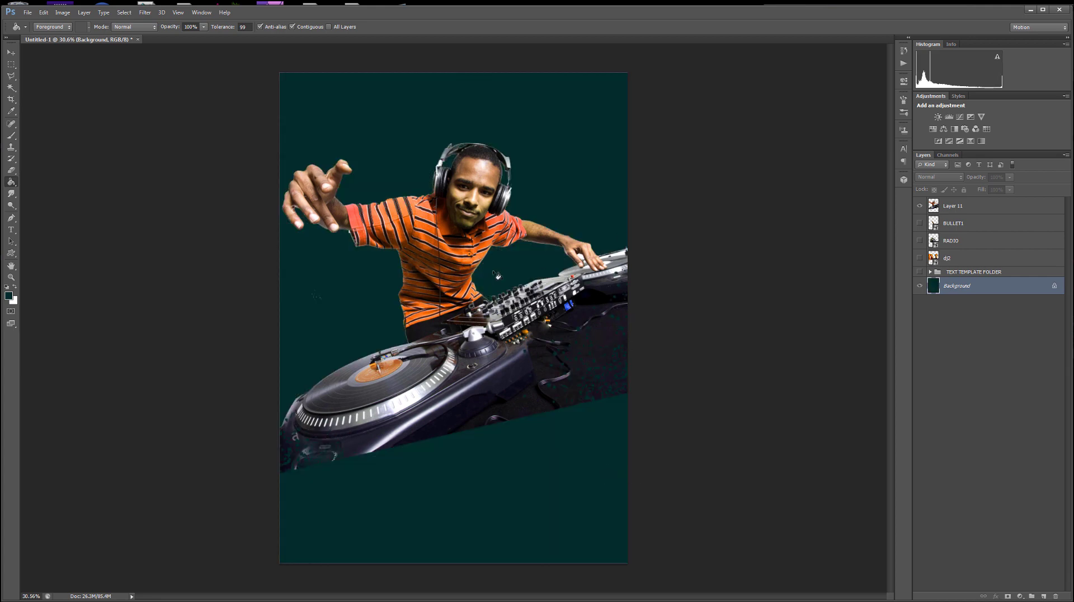
Add a new layer above the Background and choose a 2500 px soft painterly smear tip for the Brush tool.
mouse_move(1073, 136)
left_mouse_down()
mouse_move(578, 137)
mouse_move(829, 164)
mouse_move(613, 105)
mouse_move(1073, 155)
left_mouse_up()
left_click(719, 247)
left_click(1043, 597)
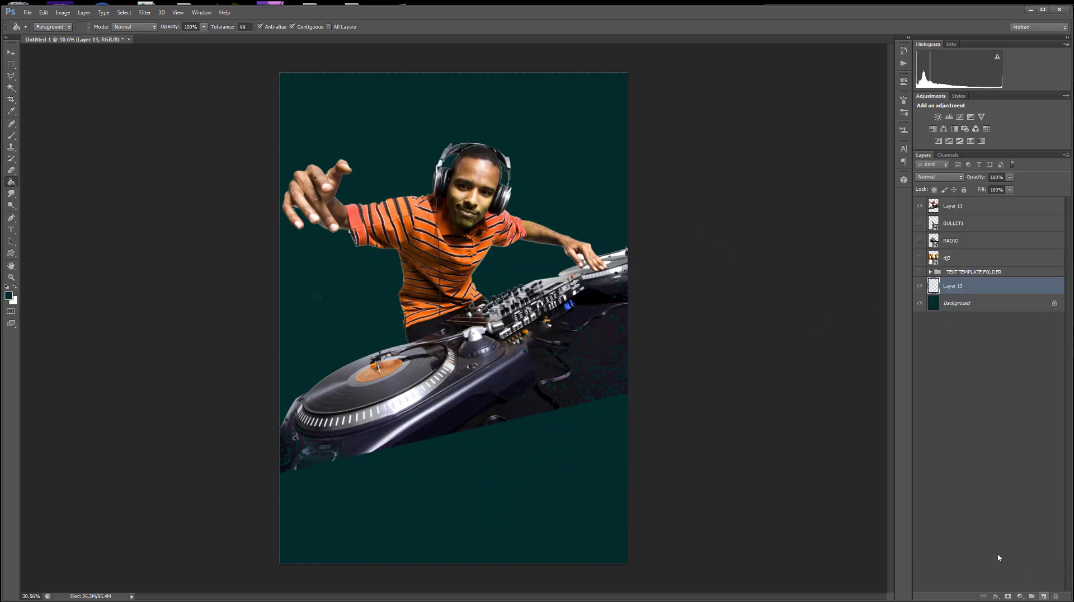
left_click(10, 137)
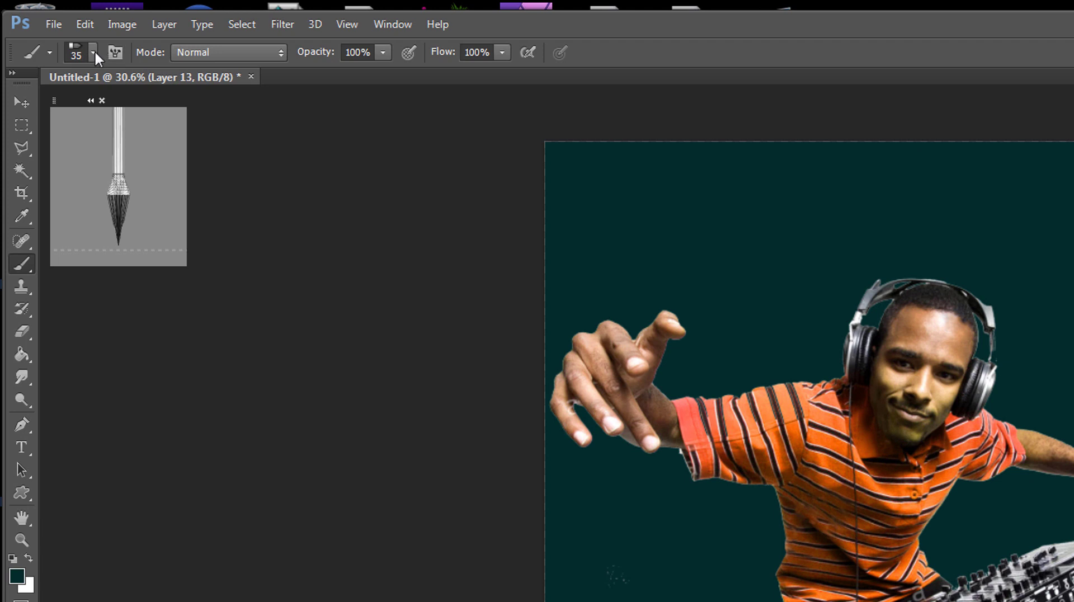
right_click(929, 495)
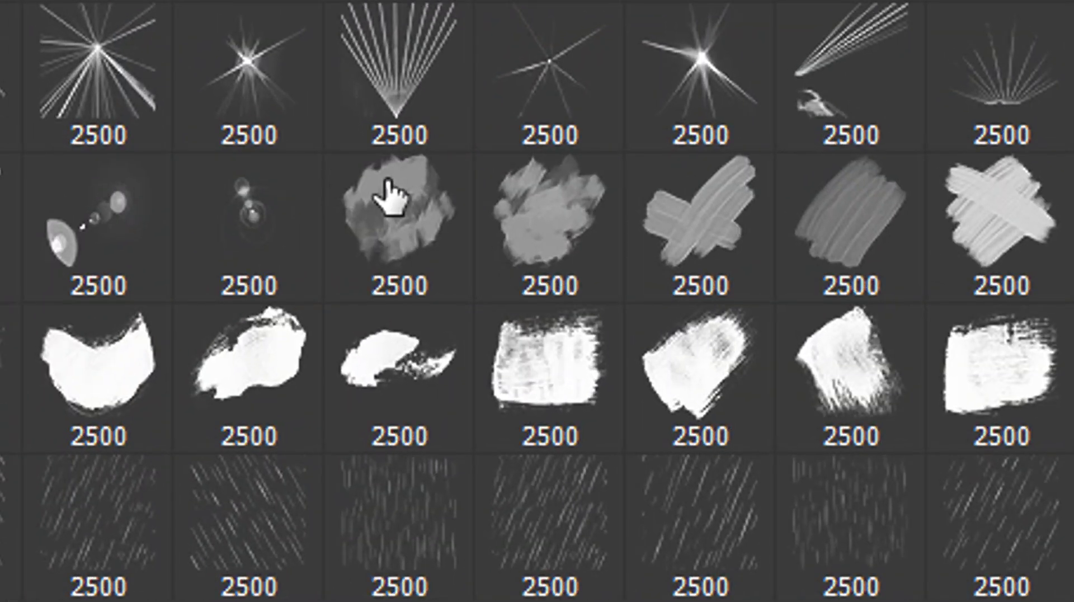
double_click(164, 291)
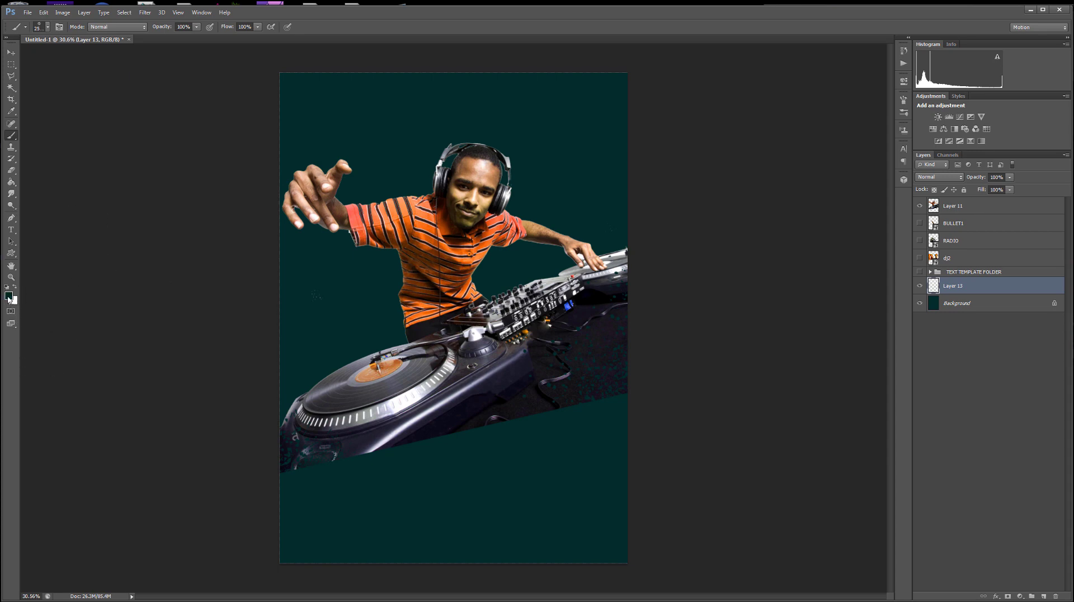
Set the foreground colour to 036665 and paint broad teal strokes around and below the DJ on Layer 13.
left_click(8, 297)
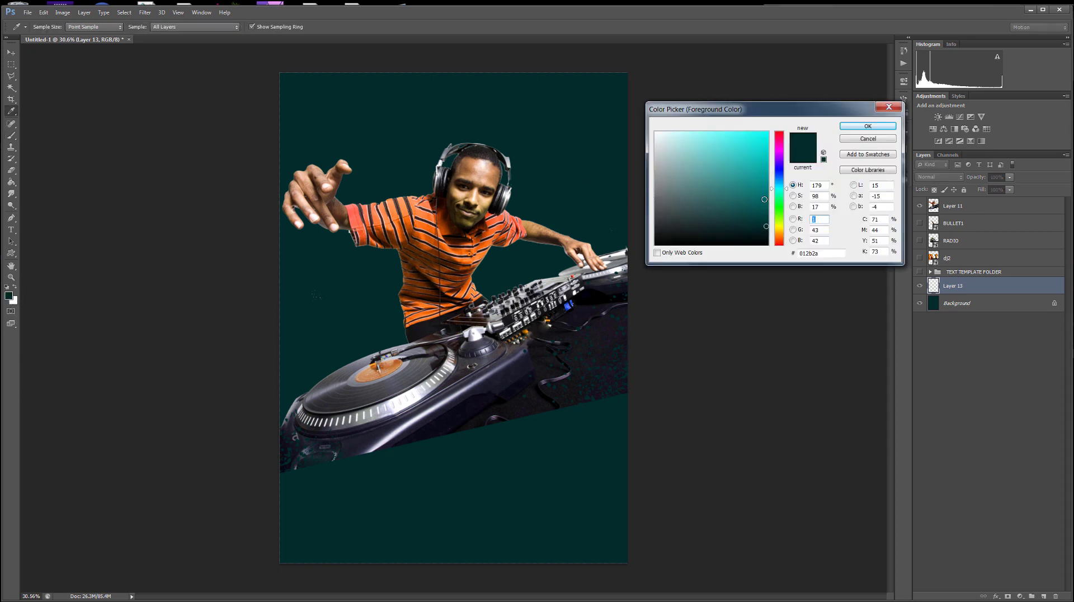
left_click(764, 199)
left_click(868, 126)
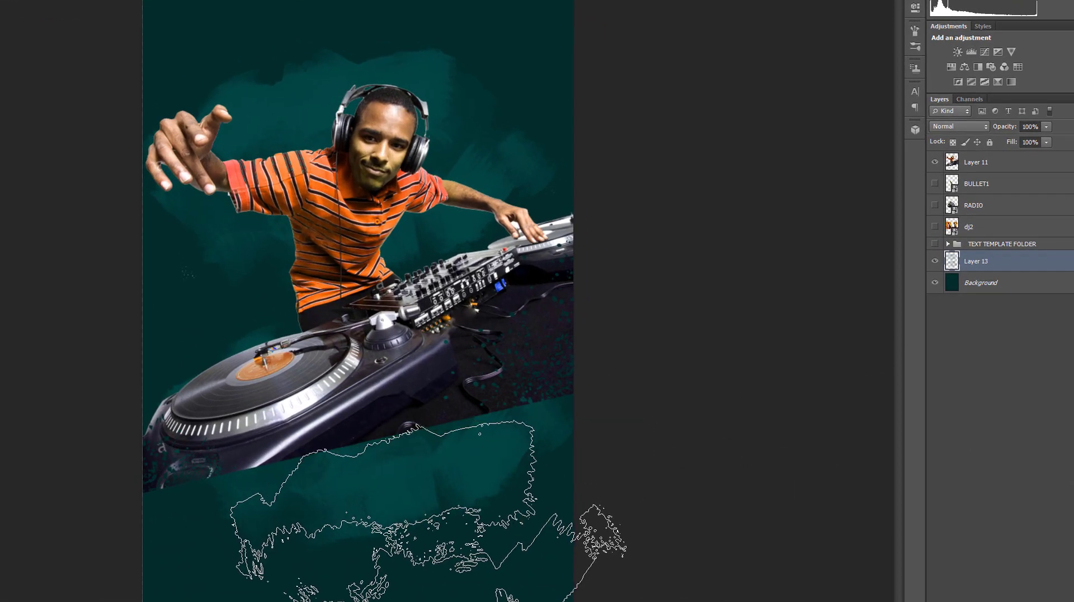
mouse_move(428, 540)
left_mouse_down()
mouse_move(363, 425)
mouse_move(335, 11)
mouse_move(372, 15)
mouse_move(595, 157)
left_mouse_up()
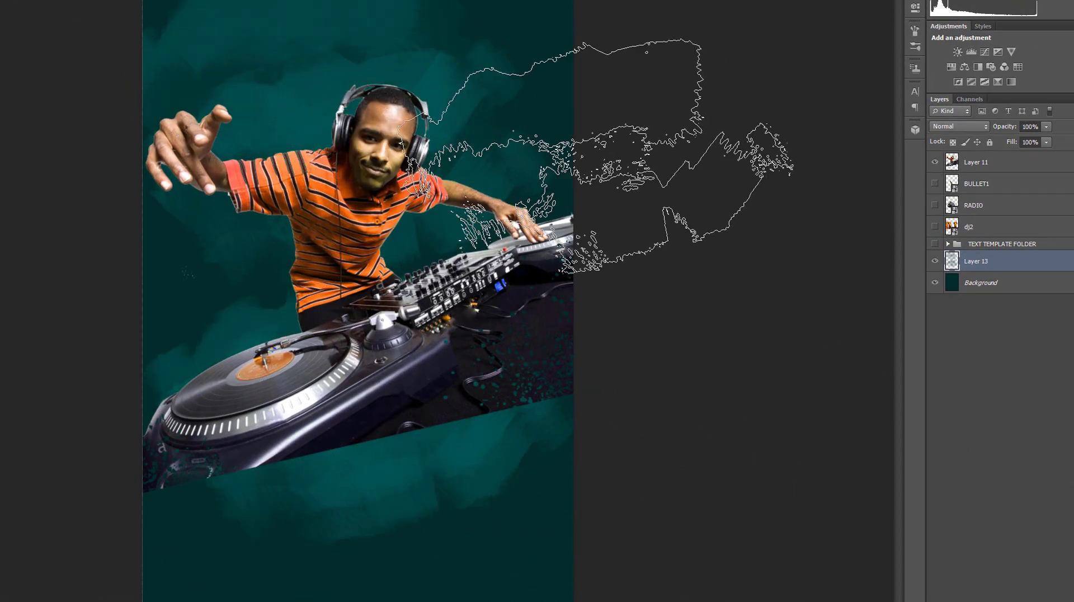
left_click(410, 554)
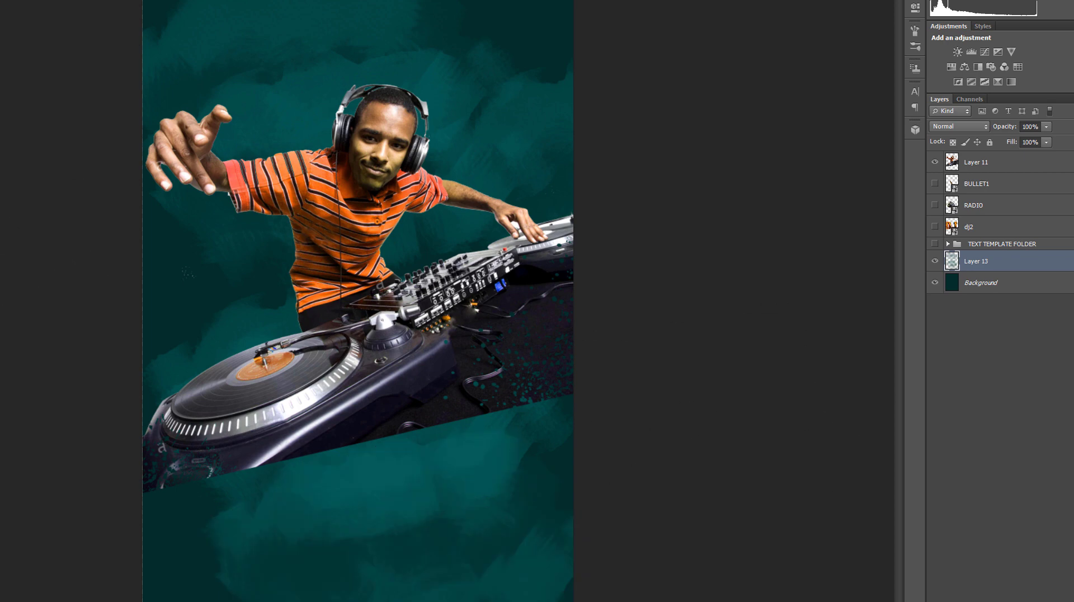
Choose a brighter turquoise foreground colour, add a new layer above Layer 13, and paint lighter strokes around the DJ.
left_click(155, 261)
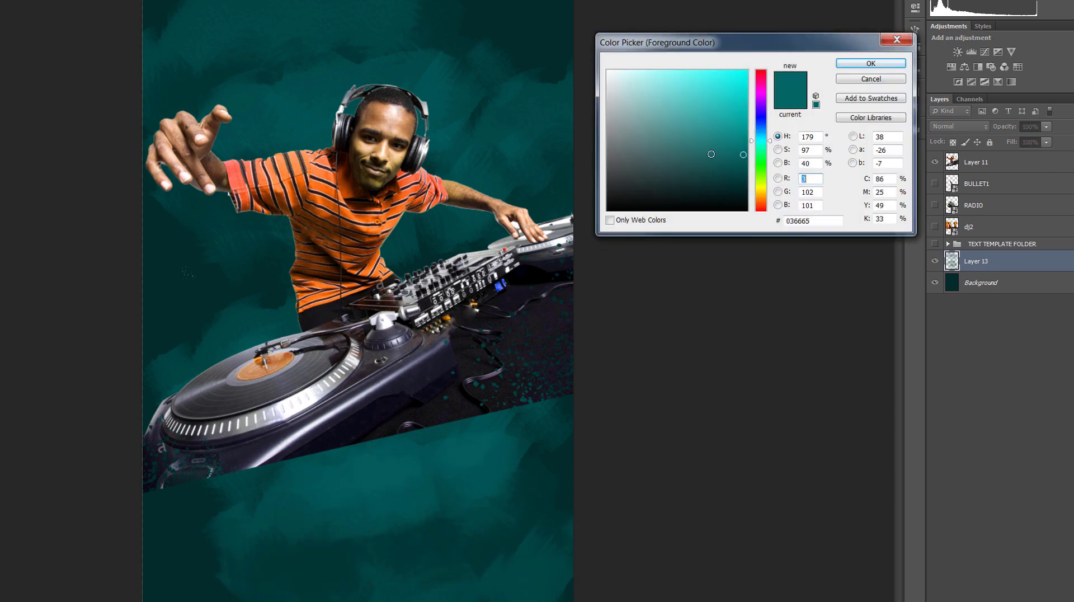
left_click(739, 103)
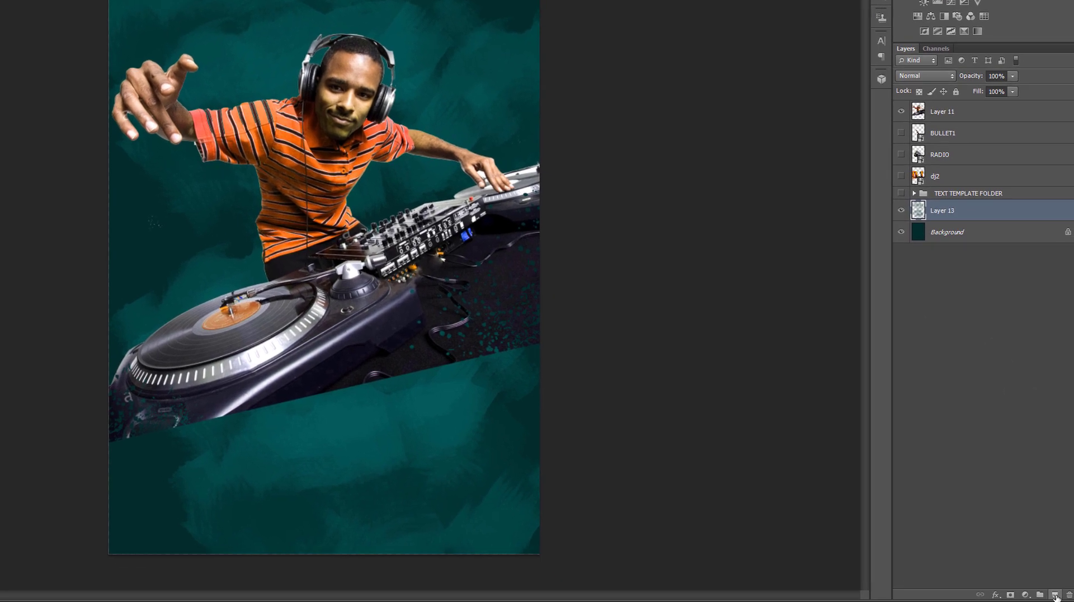
left_click(1055, 595)
left_click(305, 265)
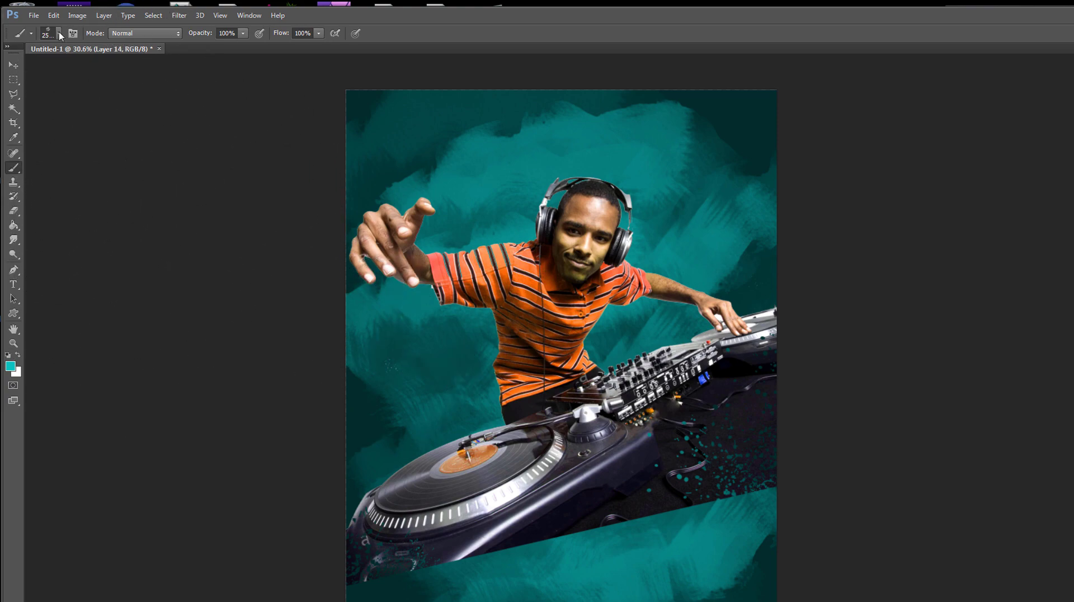
Paint bright turquoise behind the DJ on Layer 14 with a 2500 px rough splattered tip, and reduce the brush to 1500 px.
right_click(470, 235)
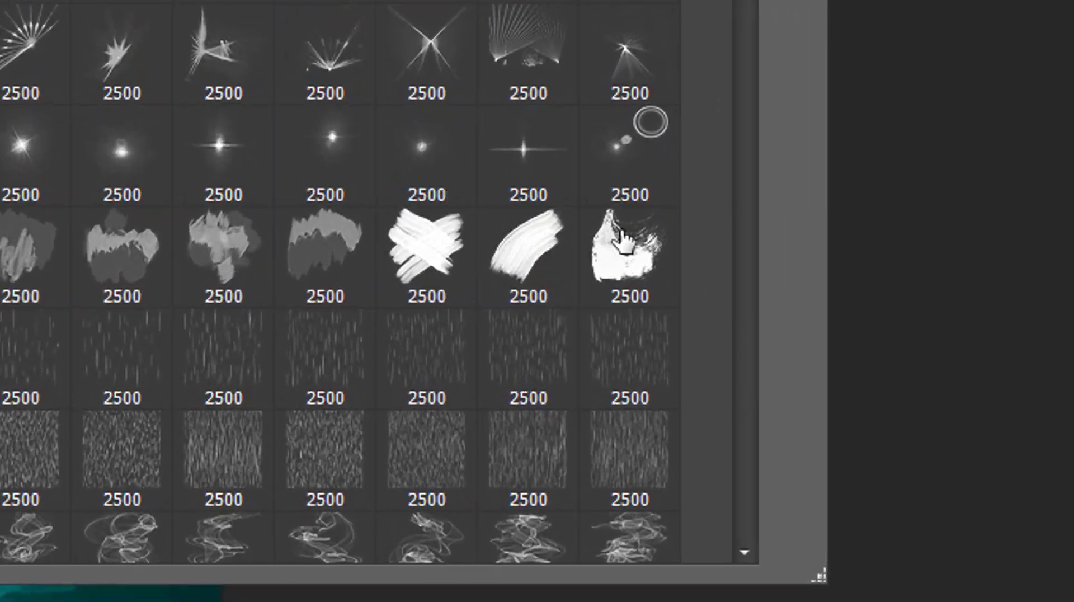
double_click(919, 478)
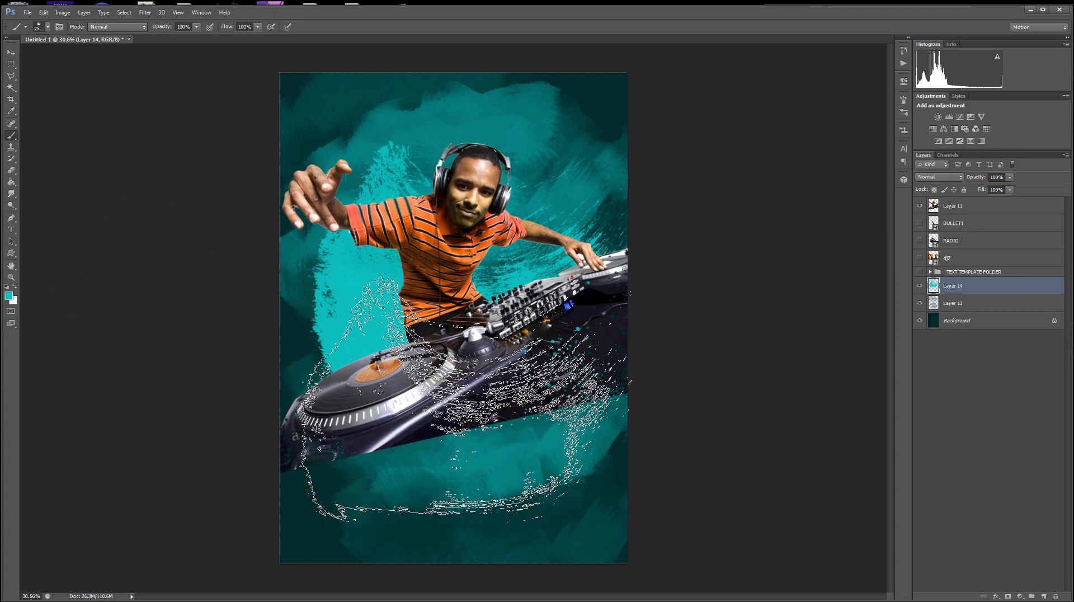
key("bracketleft")
key("bracketleft")
key("bracketleft")
key("bracketleft")
key("bracketleft")
key("bracketleft")
key("bracketleft")
key("bracketleft")
key("bracketleft")
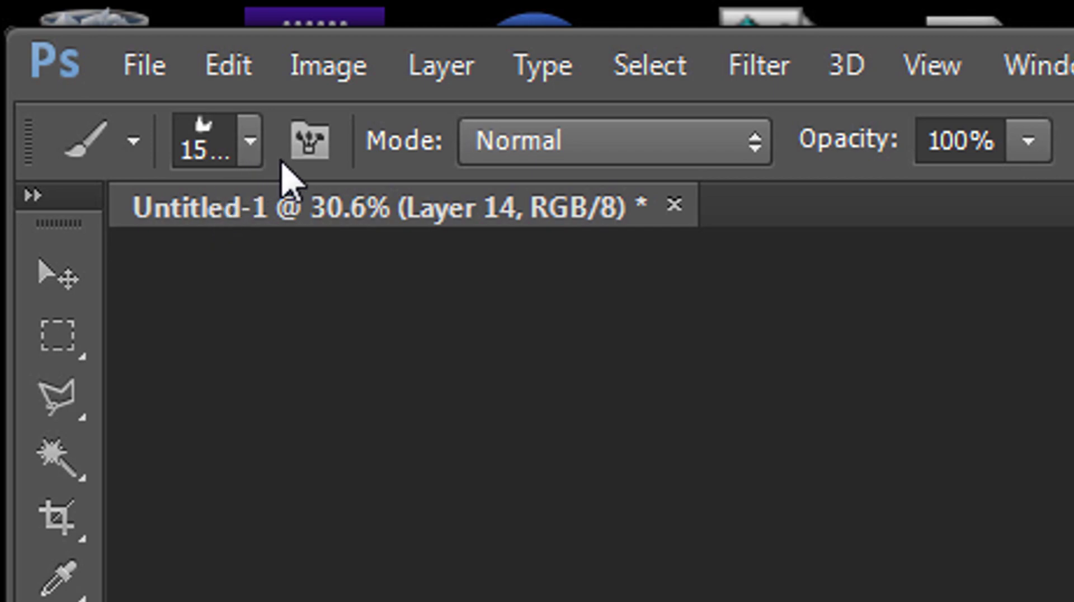
Rotate the brush tip to -148° and enlarge it to 2000 px.
left_click(305, 158)
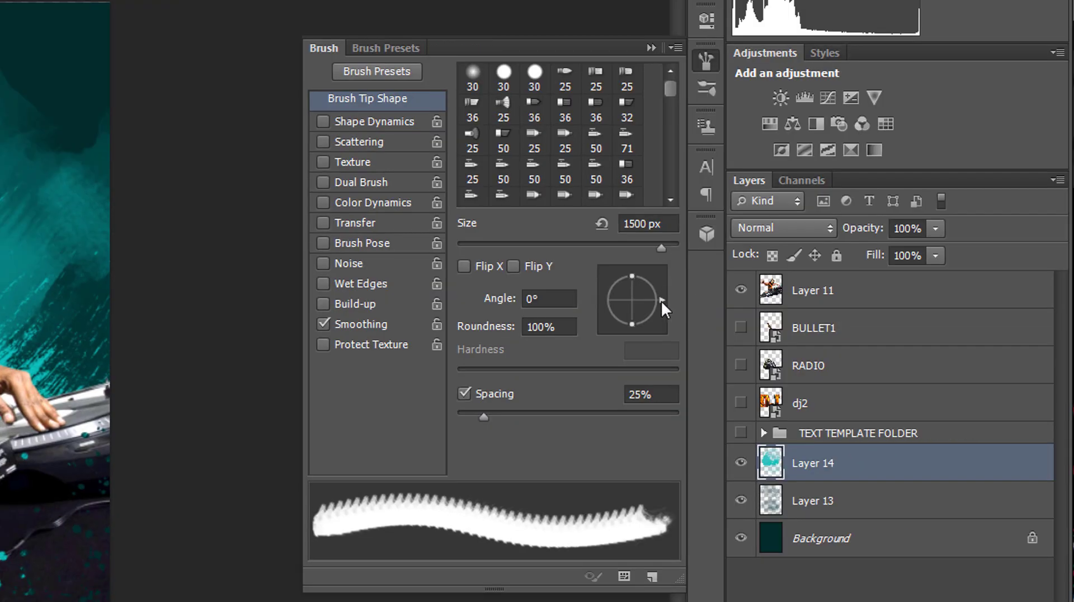
mouse_move(662, 301)
left_mouse_down()
mouse_move(626, 322)
mouse_move(607, 315)
left_mouse_up()
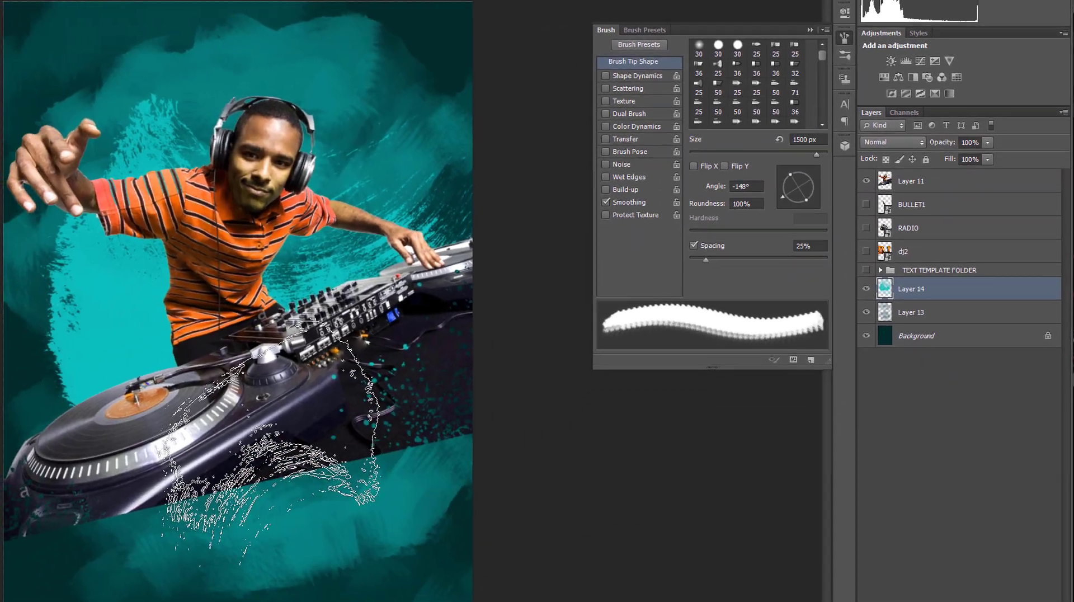
key("bracketright")
key("bracketright")
key("bracketright")
key("bracketright")
key("bracketright")
key("bracketright")
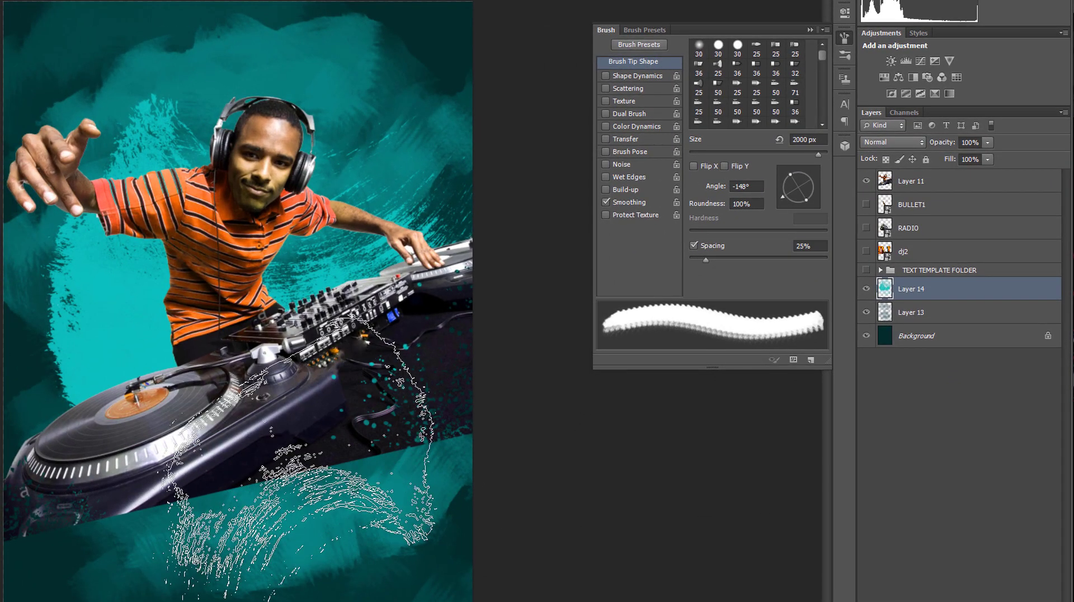
Stamp bright turquoise bristle strokes beneath the turntables on Layer 14, reducing the brush to 1700 px and 1600 px.
key("bracketleft")
key("bracketleft")
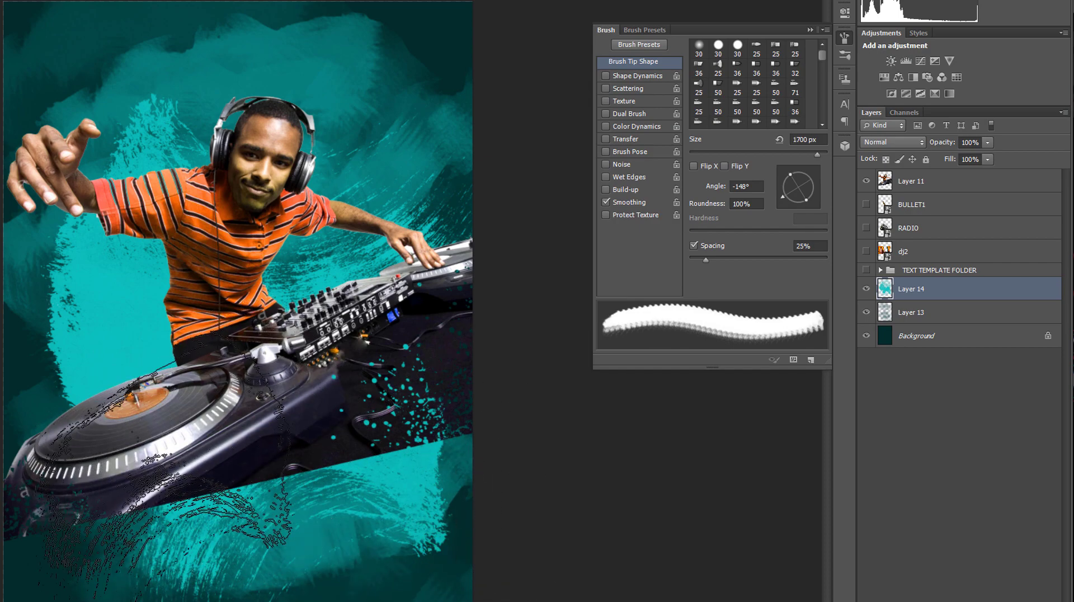
key("bracketleft")
key("bracketleft")
key("bracketleft")
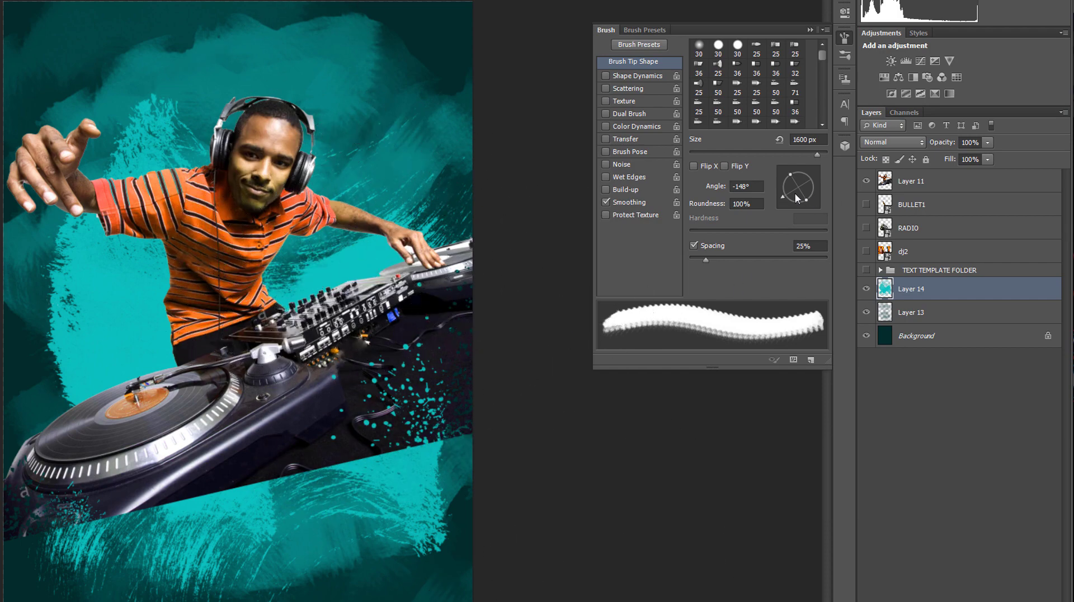
Rotate the brush tip to 63°, reduce it to 900 px, and add a turquoise stroke beside the DJ's headphones.
mouse_move(798, 197)
left_mouse_down()
mouse_move(808, 175)
mouse_move(817, 184)
mouse_move(807, 171)
left_mouse_up()
key("bracketleft")
key("bracketleft")
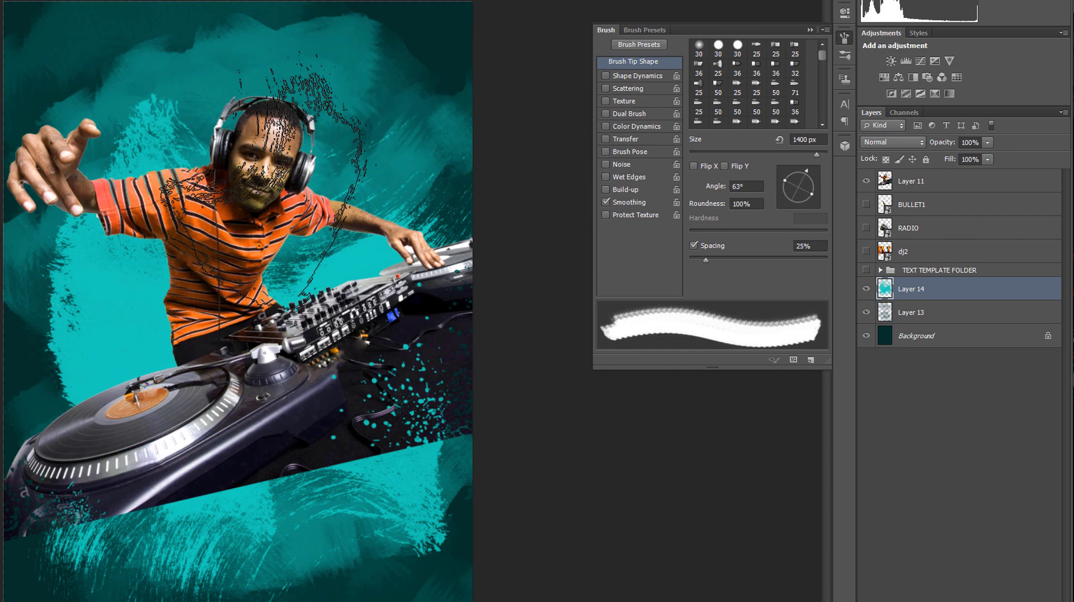
key("bracketleft")
key("bracketleft")
key("bracketleft")
key("bracketleft")
key("bracketleft")
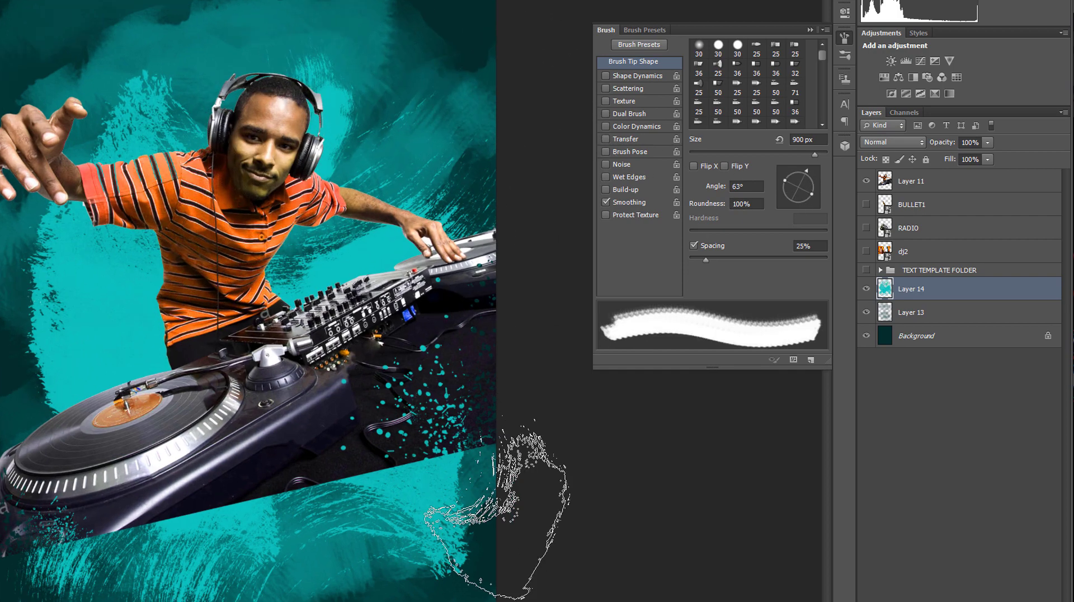
scroll(395, 509, "down", 3)
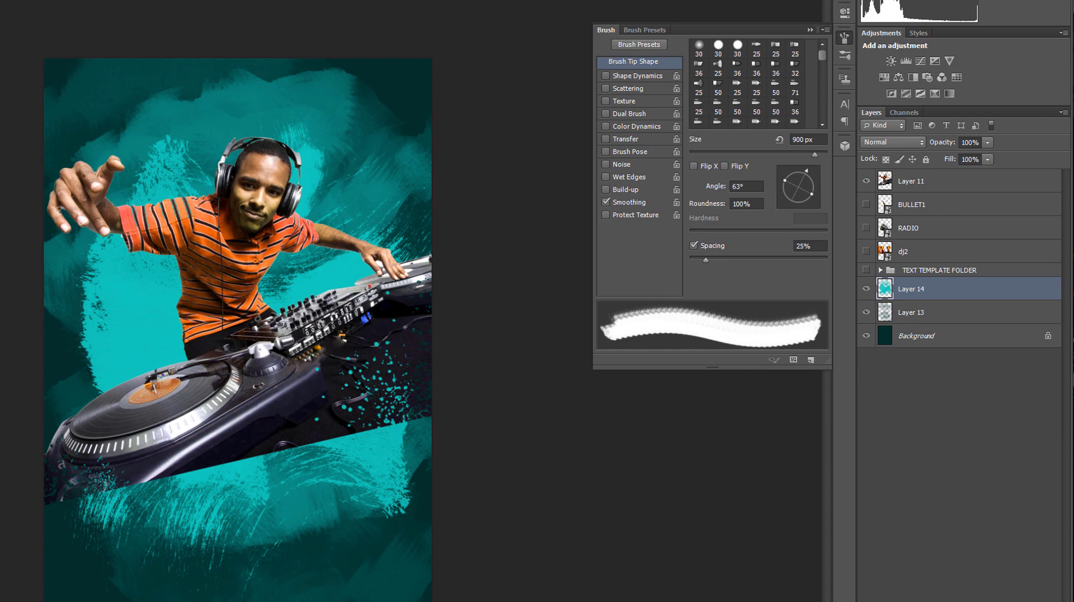
Set the foreground colour to 024645 and dab dark teal over the bright turquoise area beside the DJ.
left_click(134, 73)
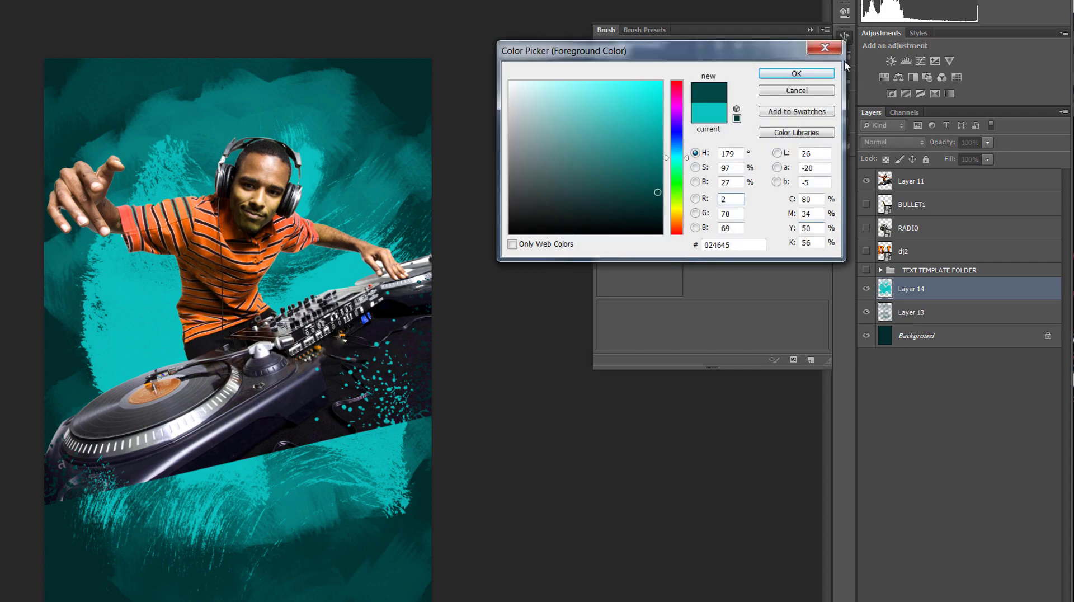
key("Return")
left_click(159, 342)
key("ctrl+plus")
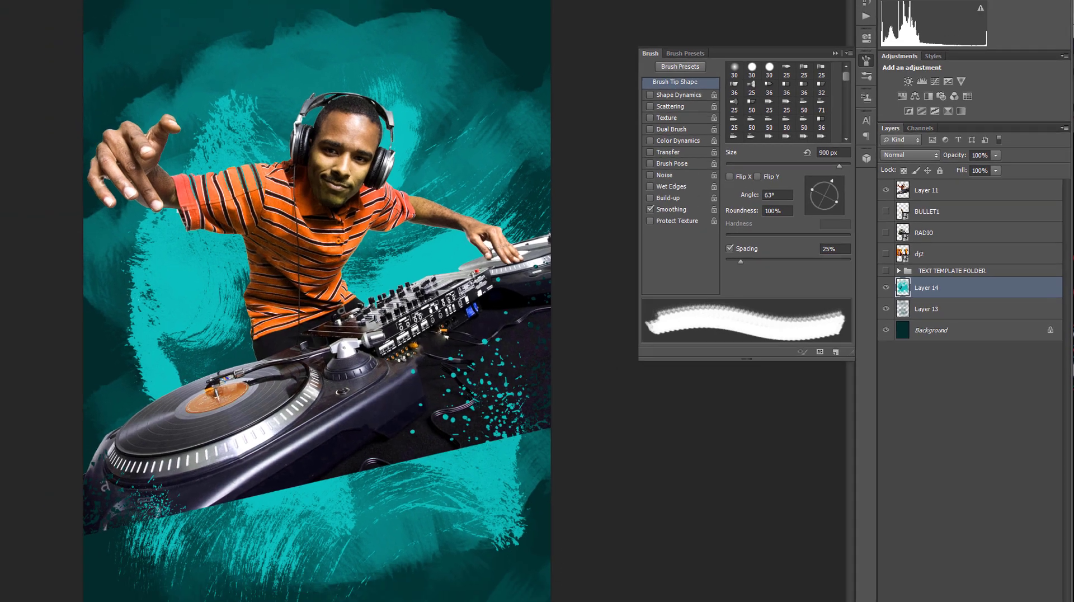
Pick a 2500 px painterly smear brush tip and add a new layer above Layer 14.
left_click(47, 27)
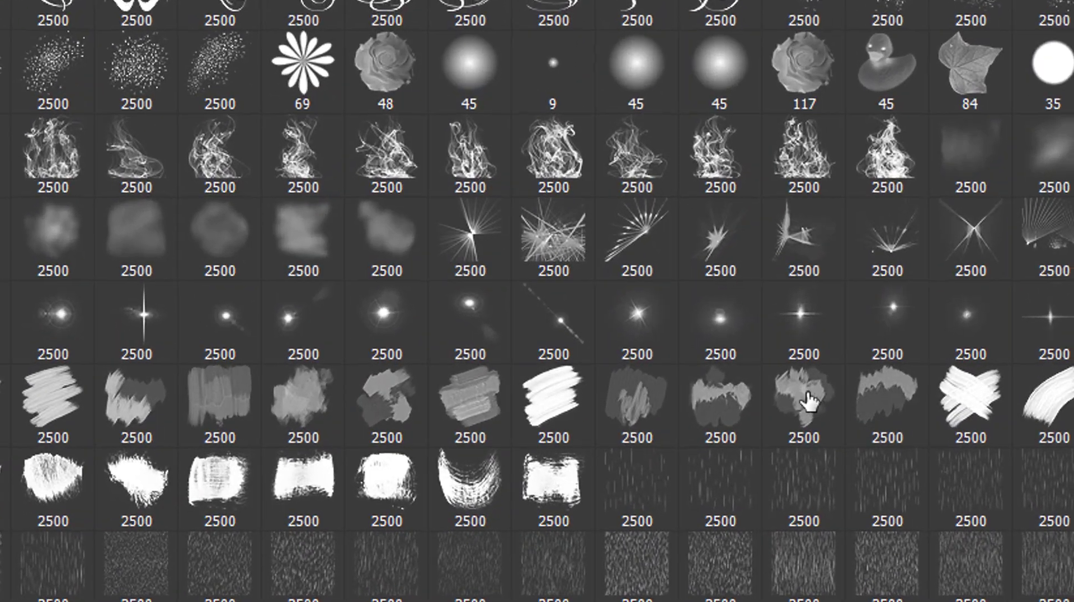
double_click(630, 389)
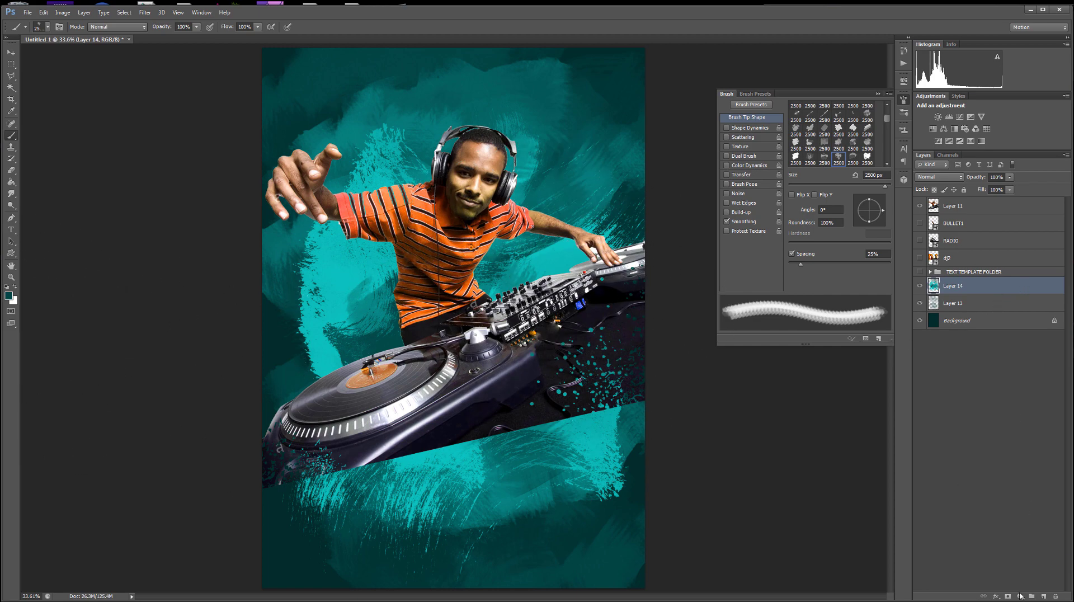
left_click(1044, 596)
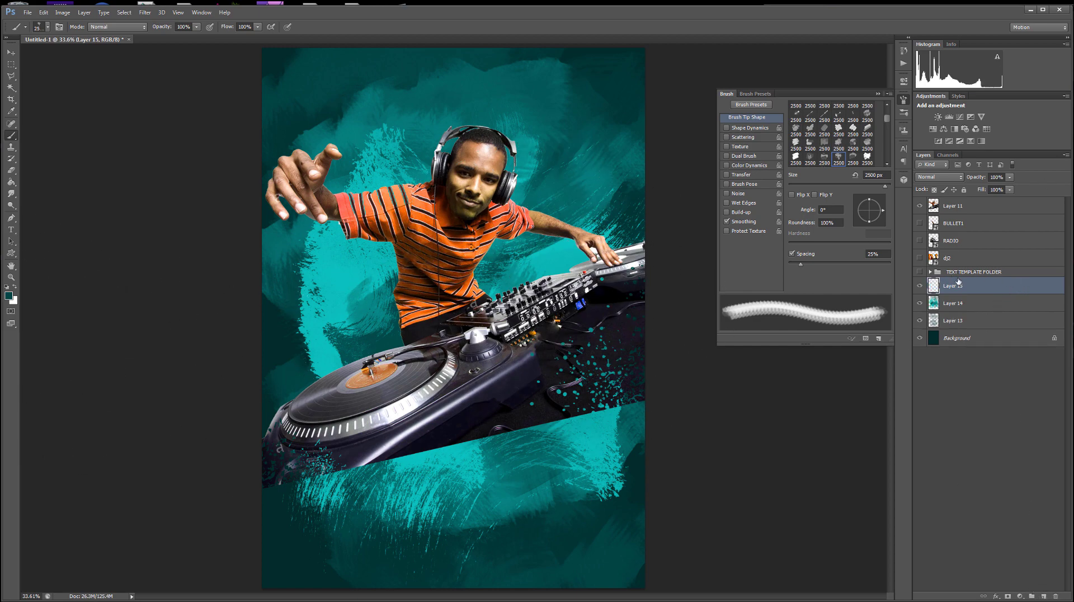
Draw a tall elliptical selection around the DJ, reaching from near the flyer's upper edge to near its lower edge.
left_click(10, 65)
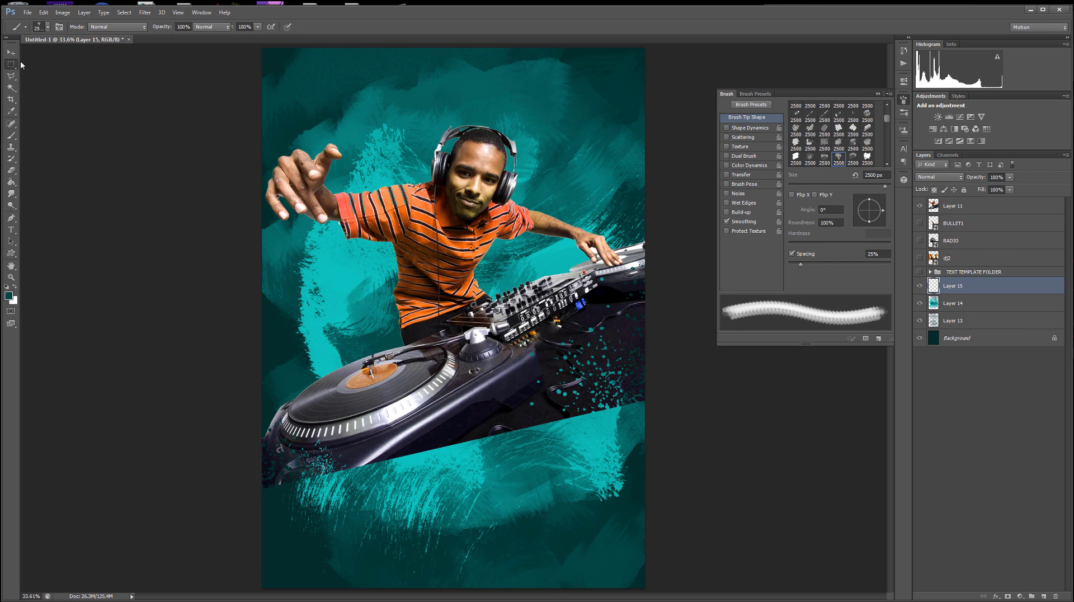
left_click(47, 72)
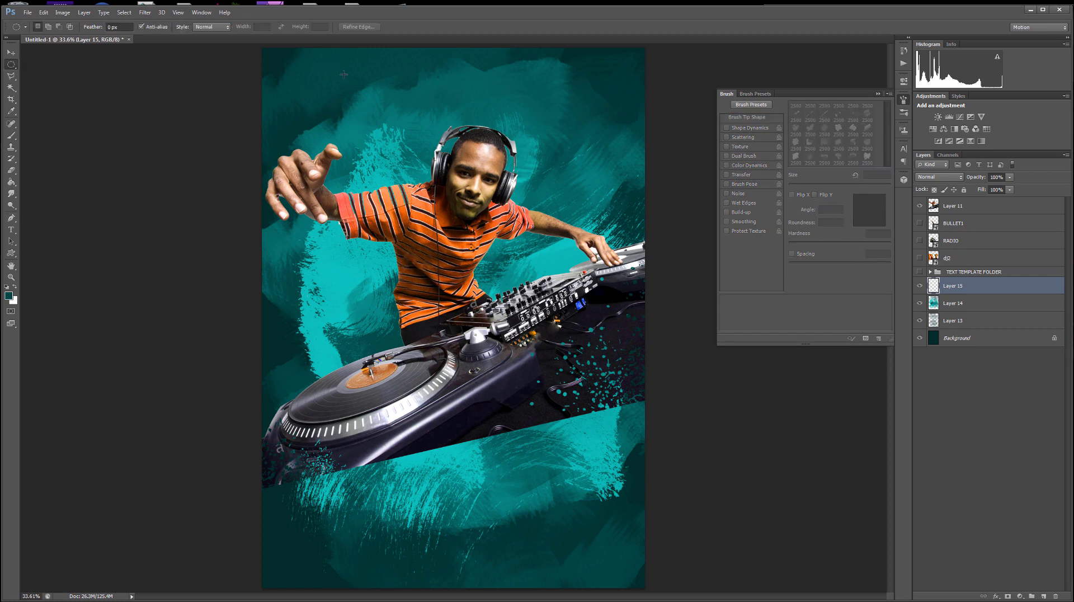
left_click_drag(359, 98, 552, 307)
left_click_drag(588, 561, 588, 561)
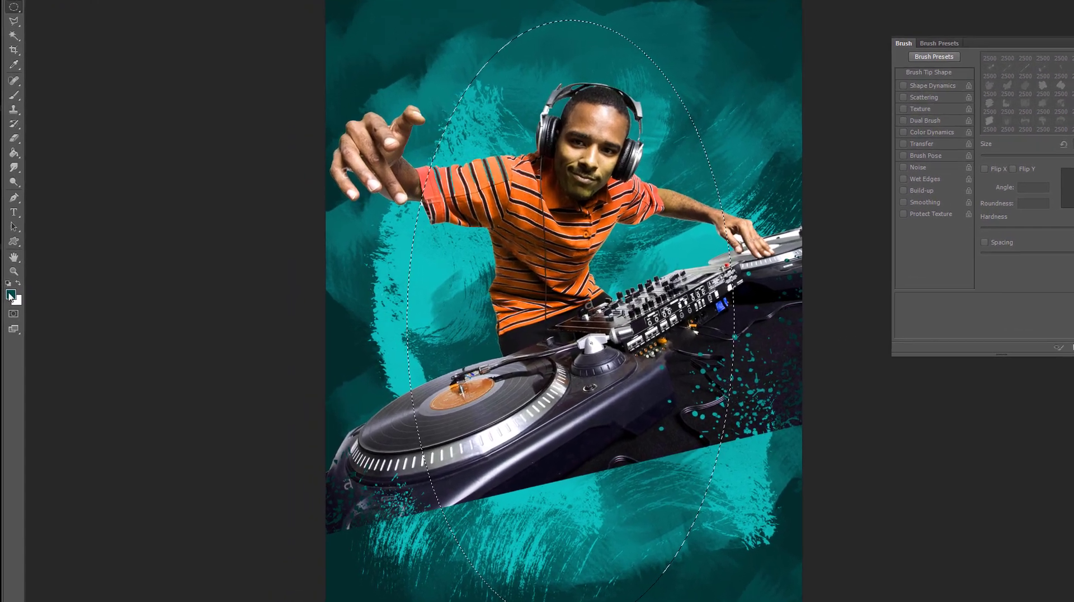
Set the foreground colour to 00fffb, fill the ellipse on Layer 15 with it, and clear the selection.
left_click(12, 294)
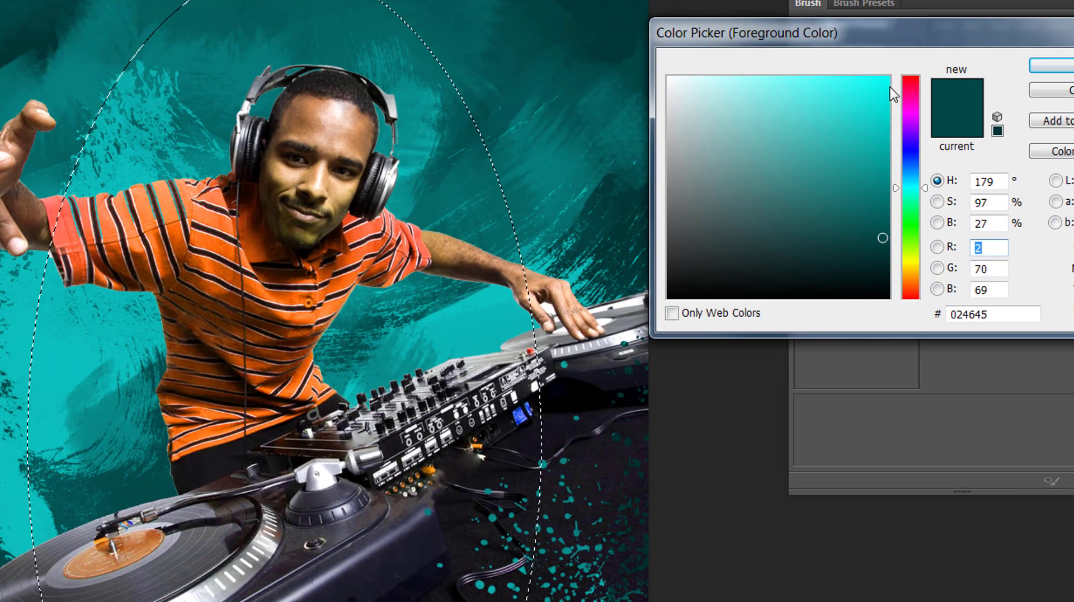
left_click(972, 89)
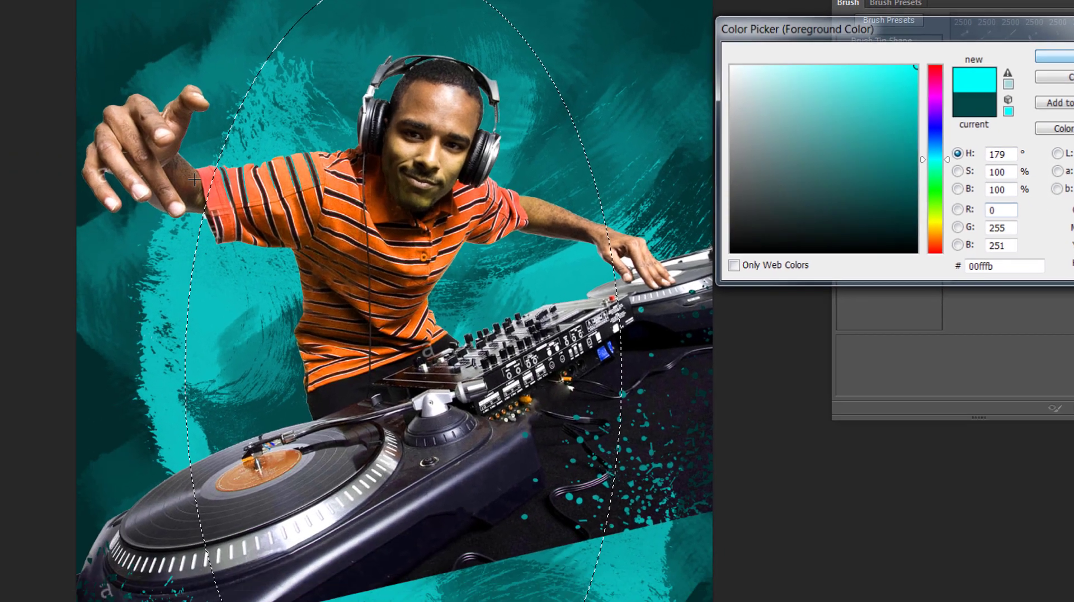
left_click(1041, 67)
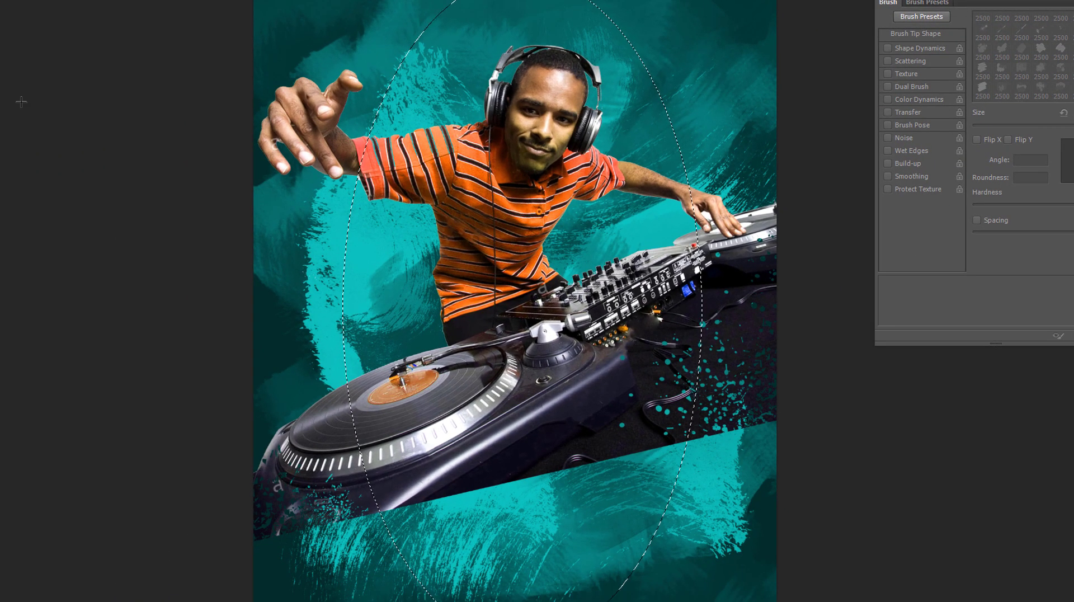
left_click(454, 59)
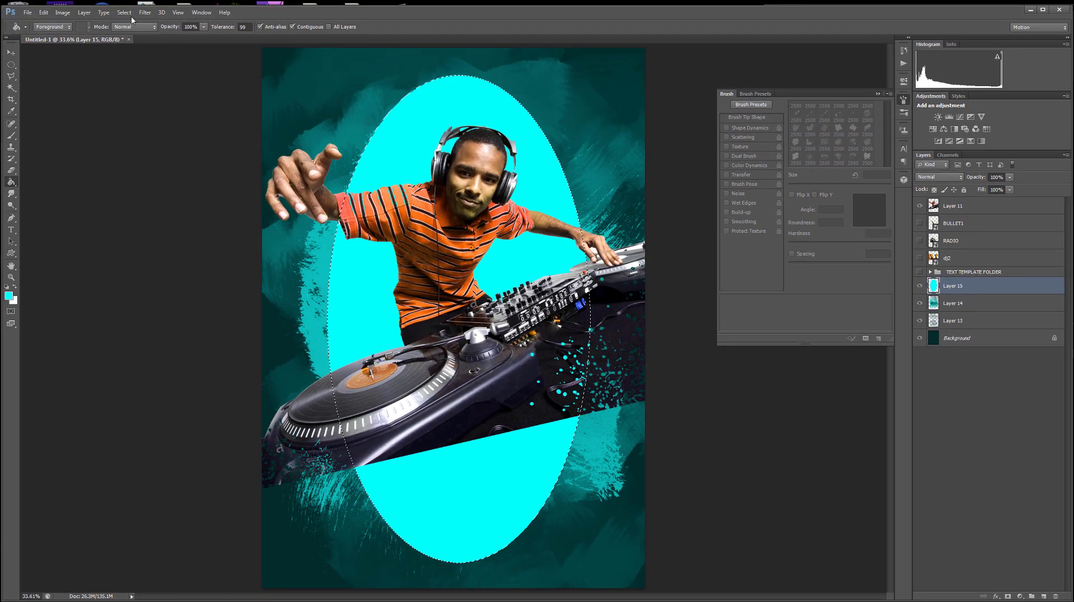
left_click(127, 13)
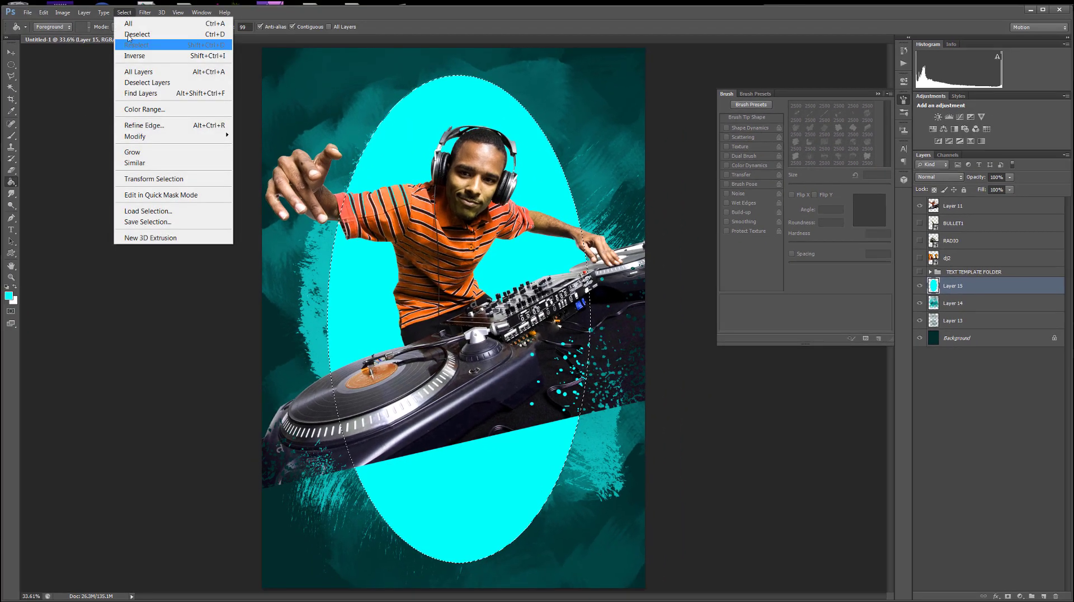
left_click(128, 21)
left_click(124, 12)
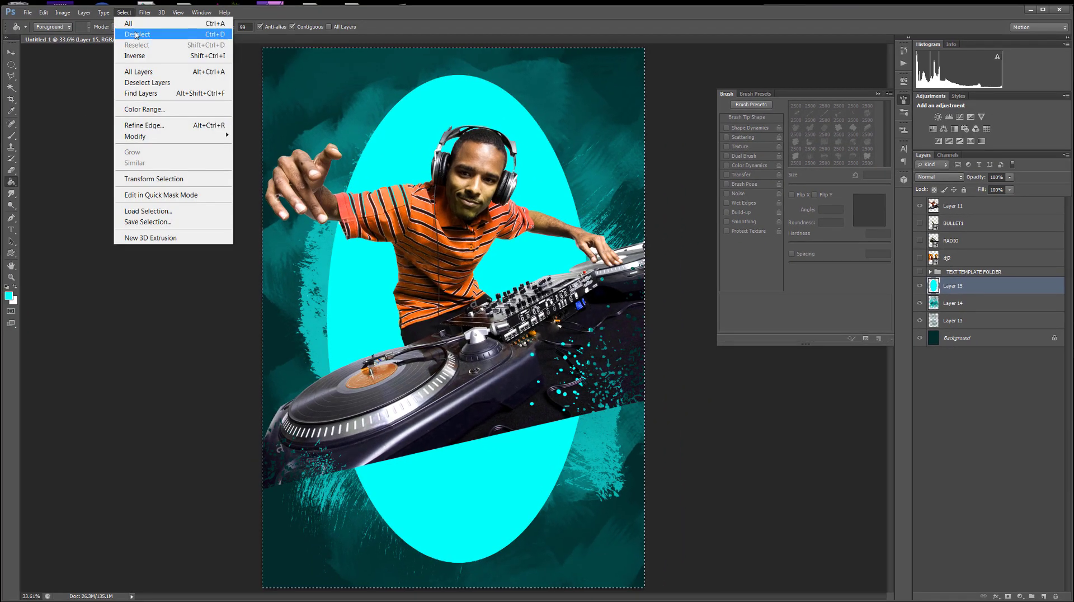
left_click(127, 31)
Apply a Gaussian Blur with a radius of over 300 pixels to the cyan ellipse on Layer 15.
left_click(146, 13)
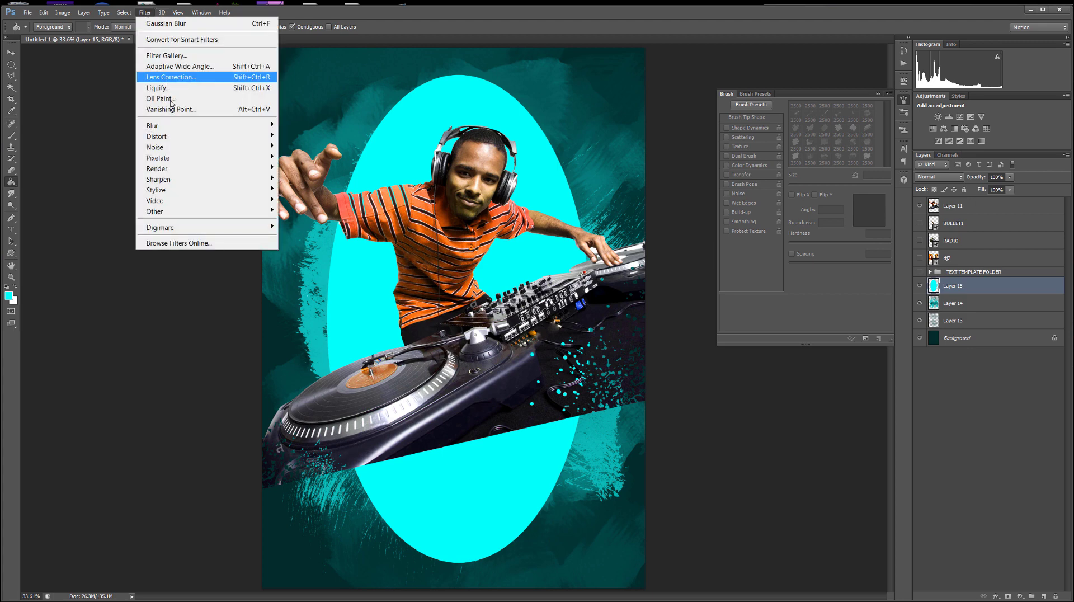
mouse_move(164, 128)
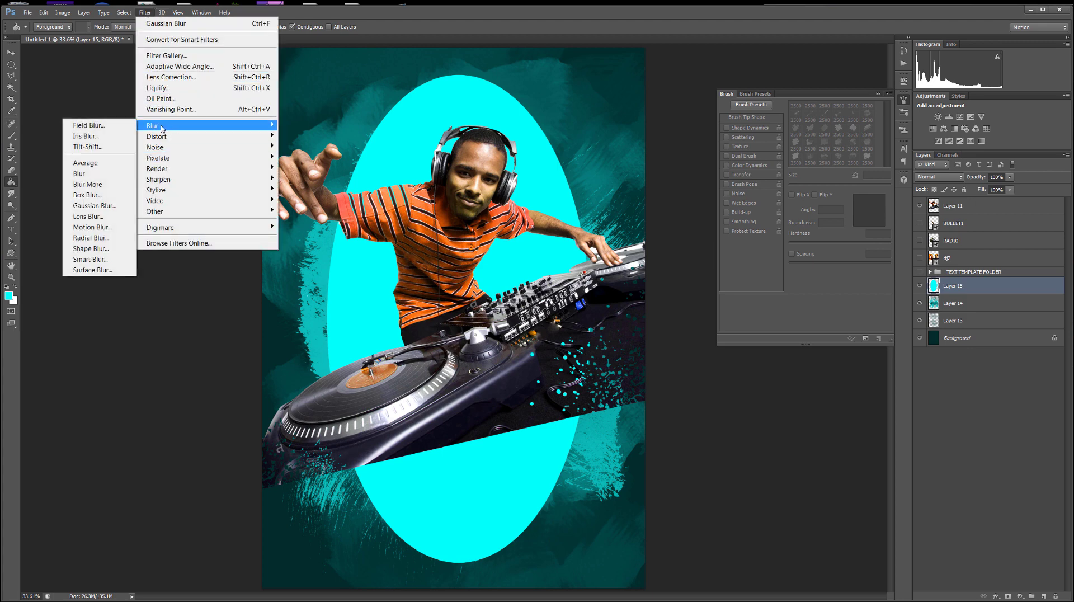
left_click(113, 205)
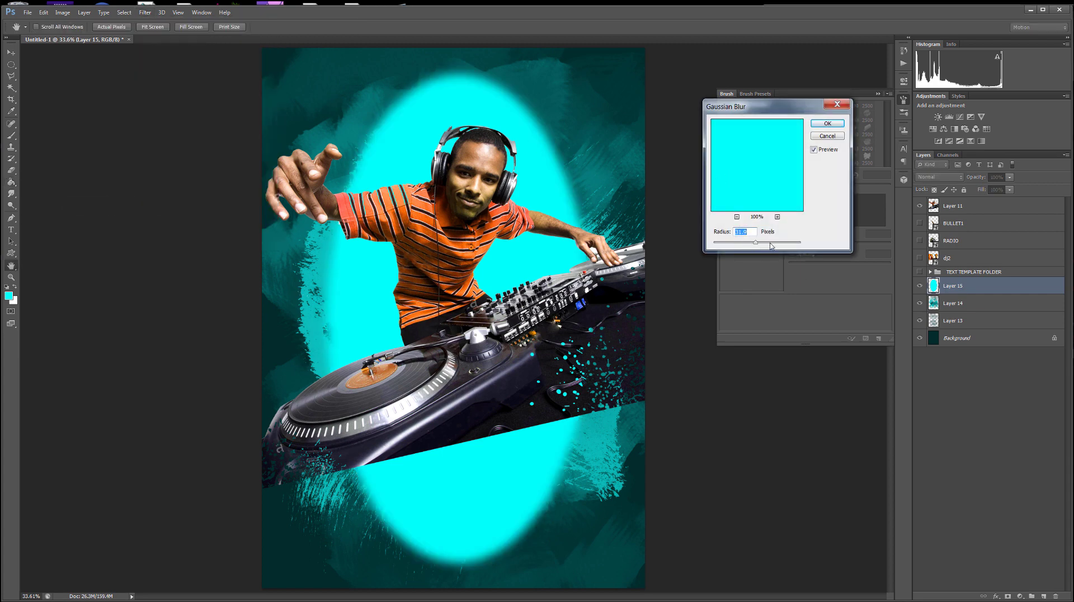
left_click_drag(771, 244, 789, 246)
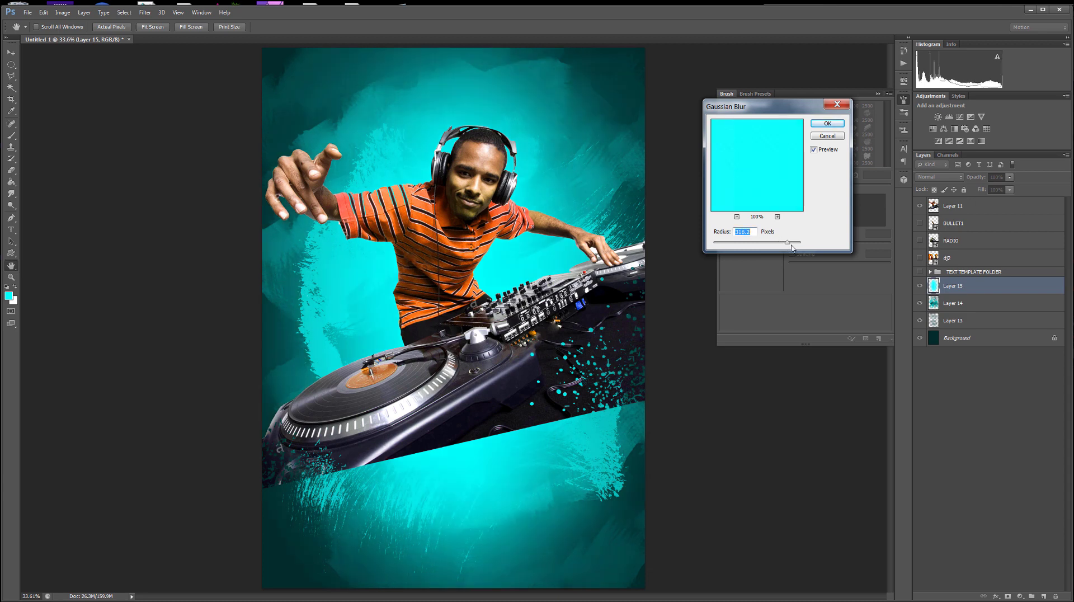
left_click(829, 124)
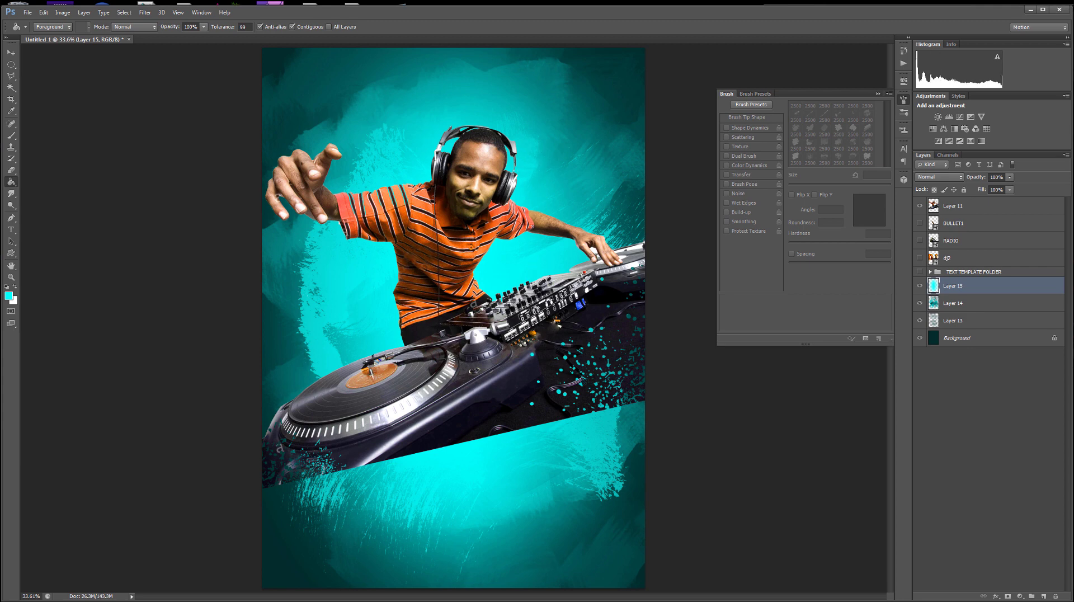
Bring the palette image beside the DJ artwork to compare the colours, and move it back off the canvas.
left_click_drag(1072, 151, 235, 142)
scroll(223, 240, "down", 3)
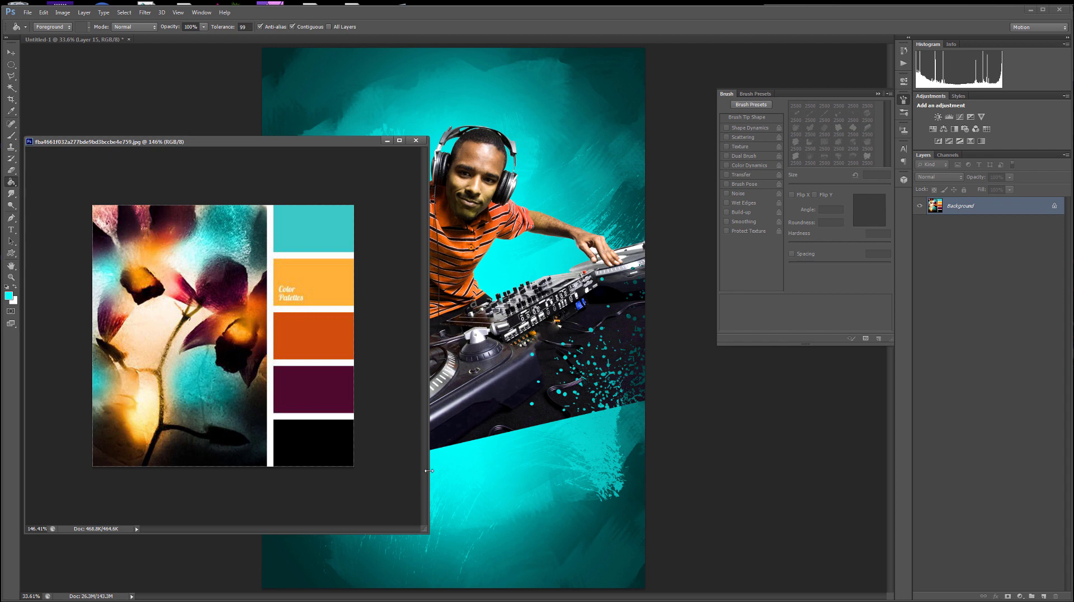
left_click_drag(428, 471, 307, 471)
scroll(238, 234, "down", 1)
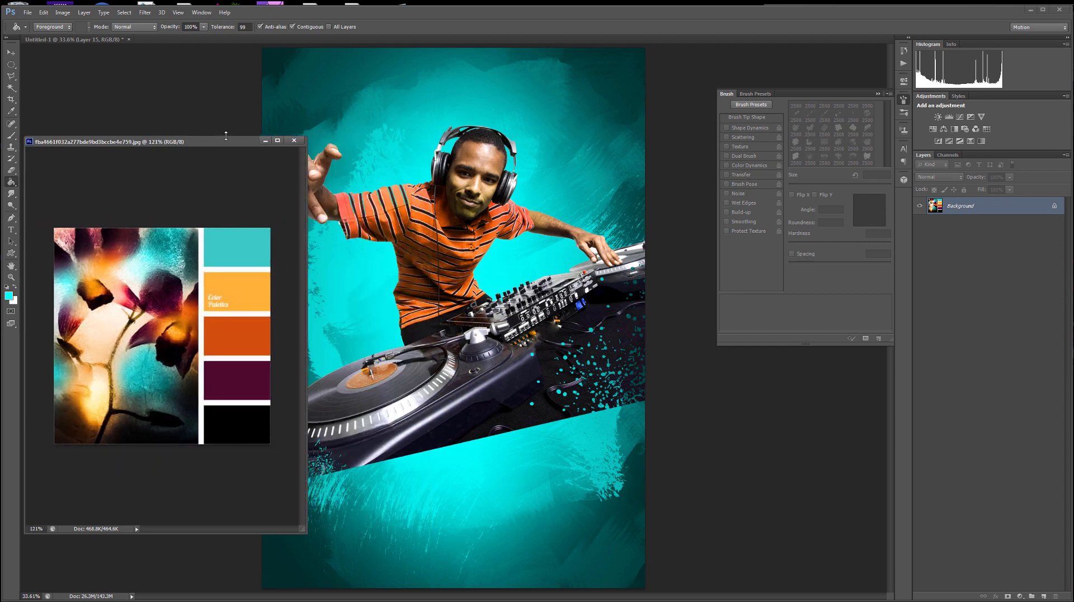
left_click_drag(215, 184, 1073, 162)
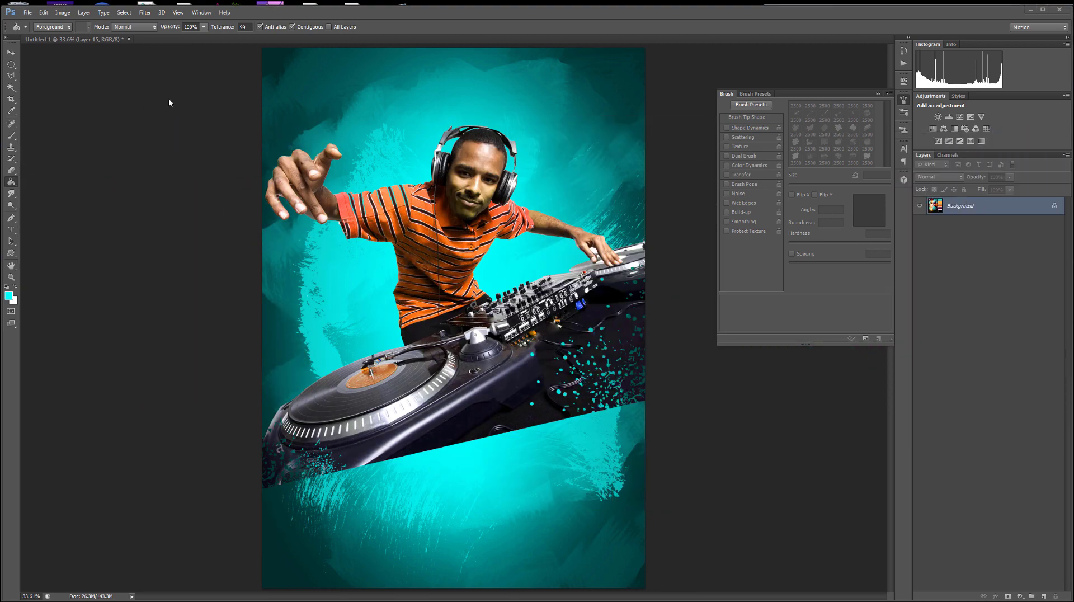
Return to the flyer document and select Layer 15 with the Move tool.
left_click(11, 53)
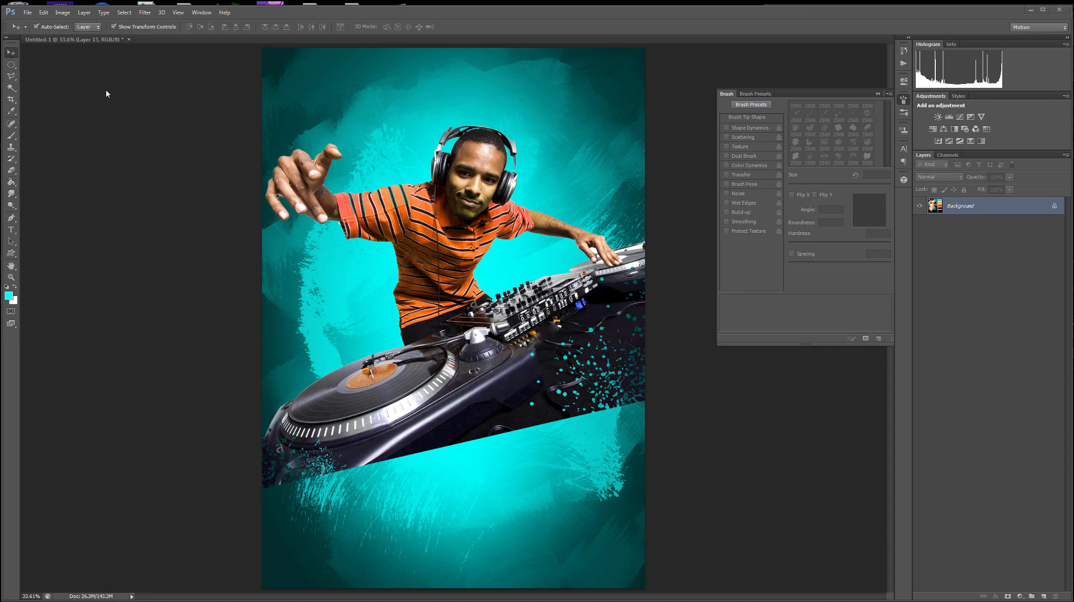
left_click(572, 115)
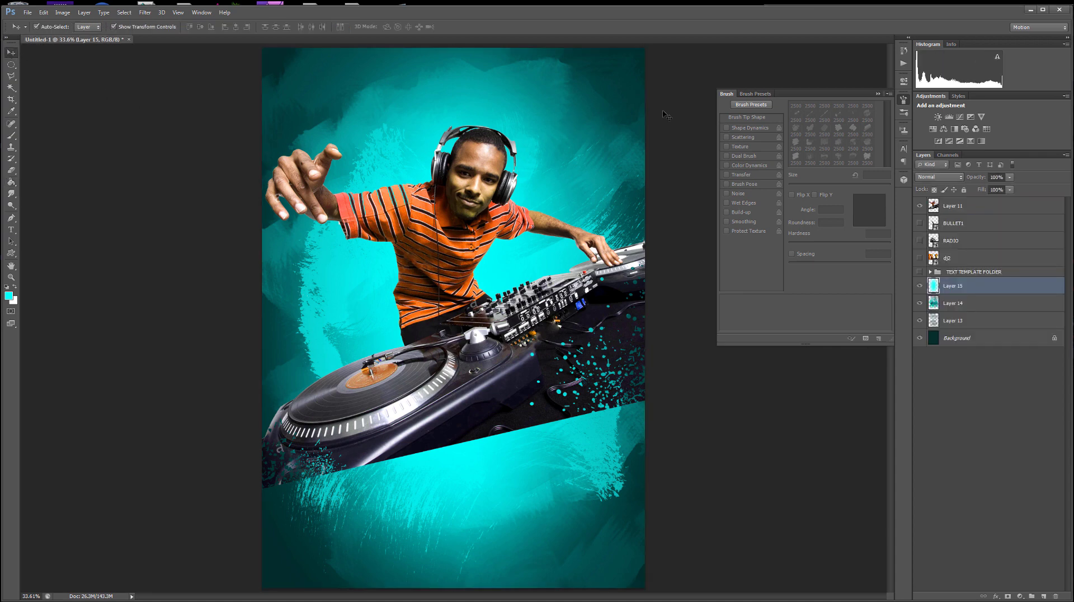
left_click(955, 289)
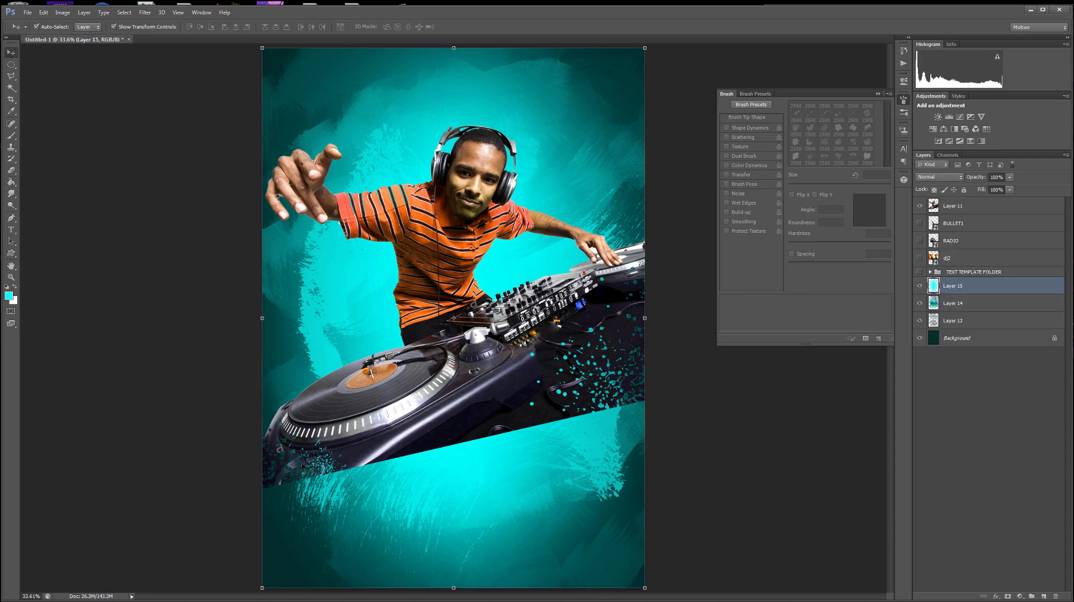
Erase patches of the blurred cyan glow on Layer 15 beside the DJ and below the turntables with a 2500 px painterly eraser tip.
left_click(12, 170)
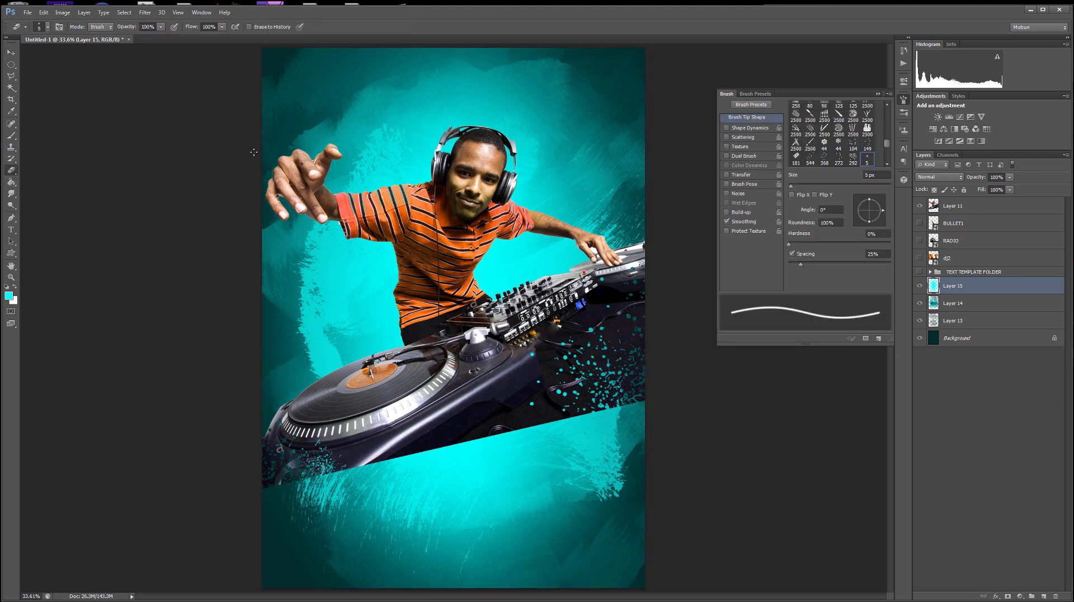
left_click(44, 33)
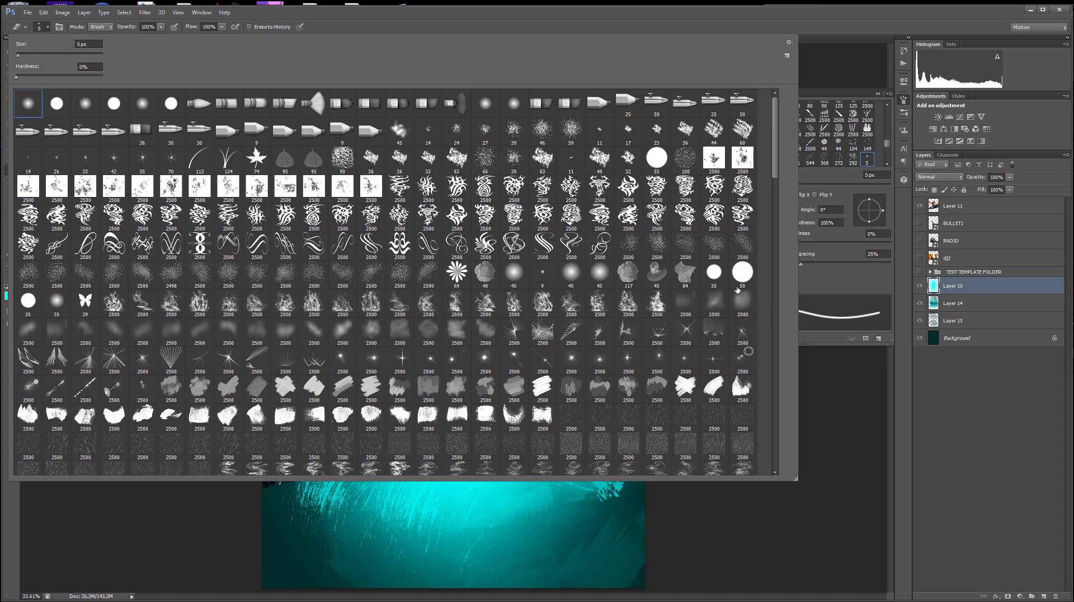
left_click(653, 387)
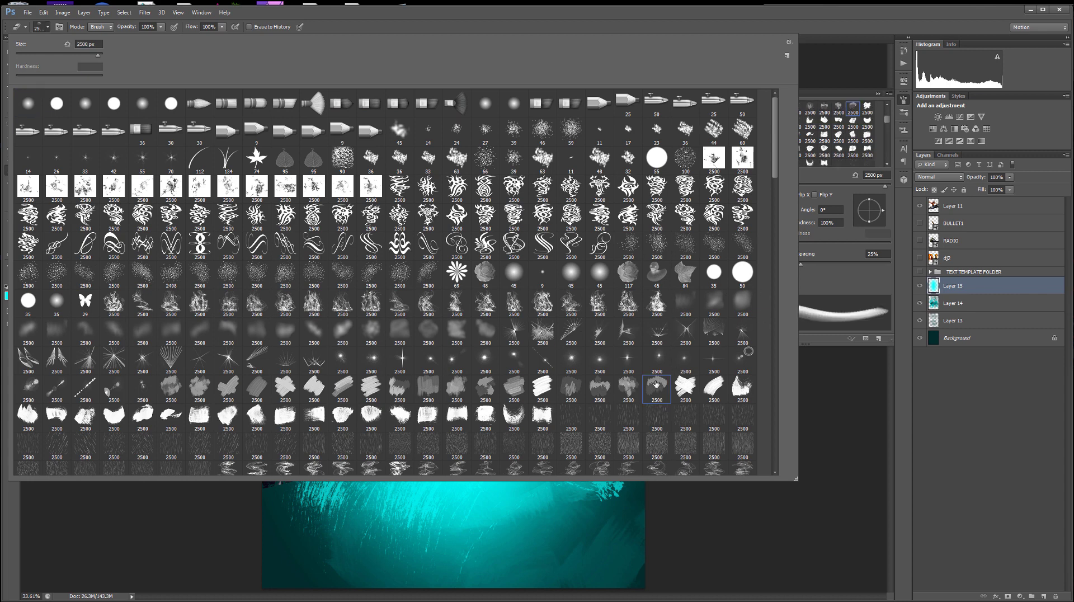
key("Return")
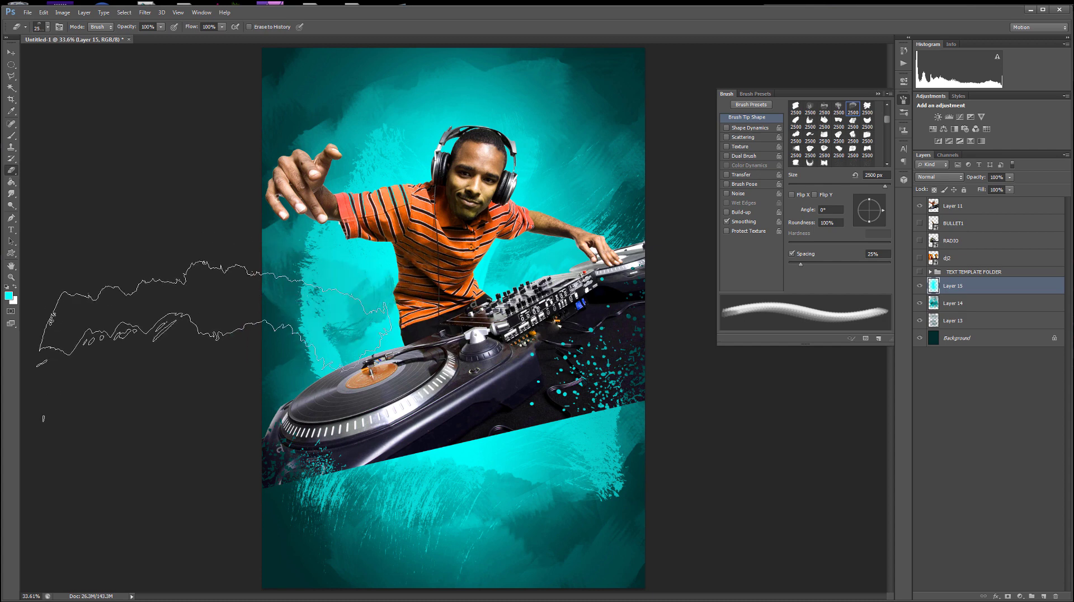
left_click(291, 317)
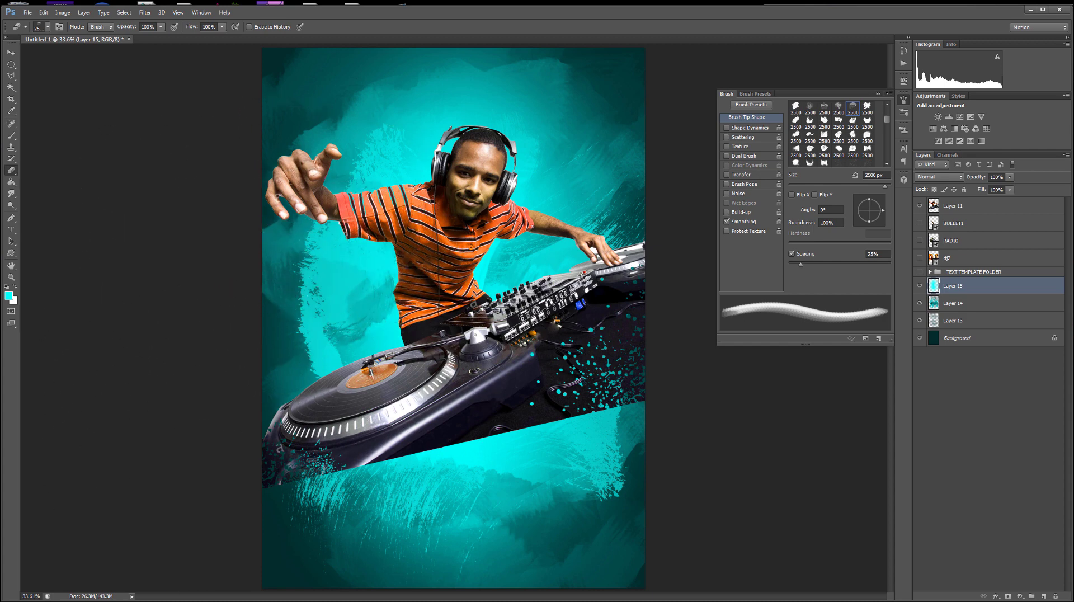
left_click(459, 518)
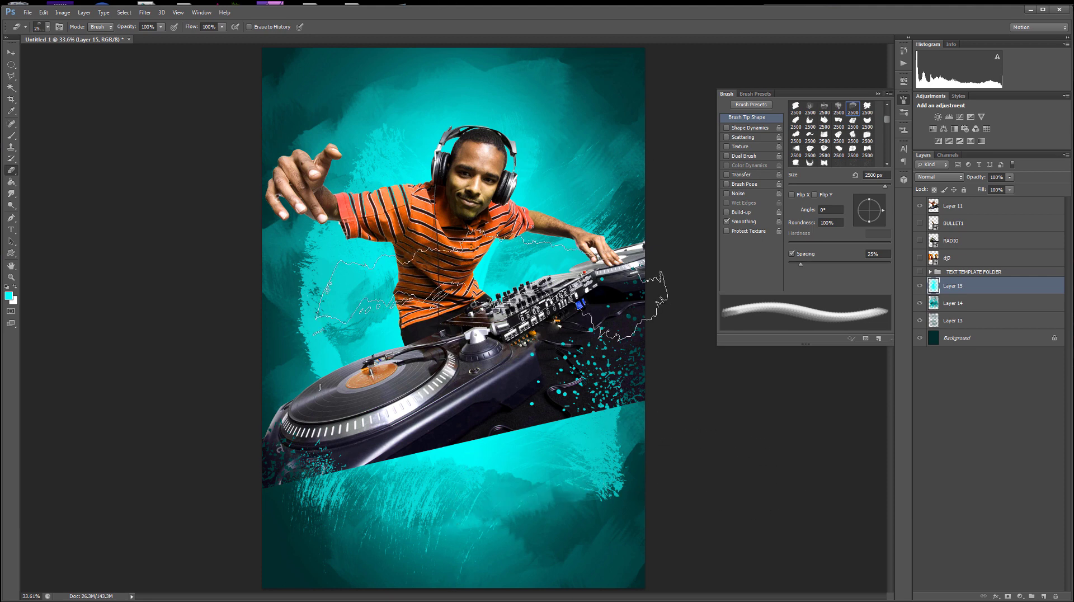
left_click(11, 53)
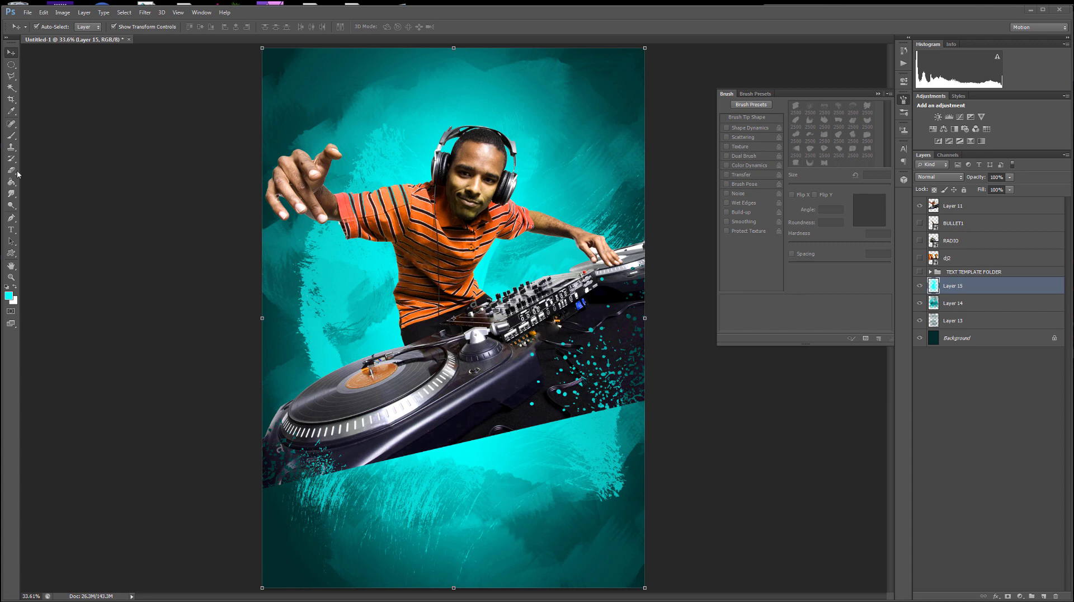
Activate the Brush tool with black 000000 as foreground colour and add a new layer directly below Layer 11.
left_click(11, 137)
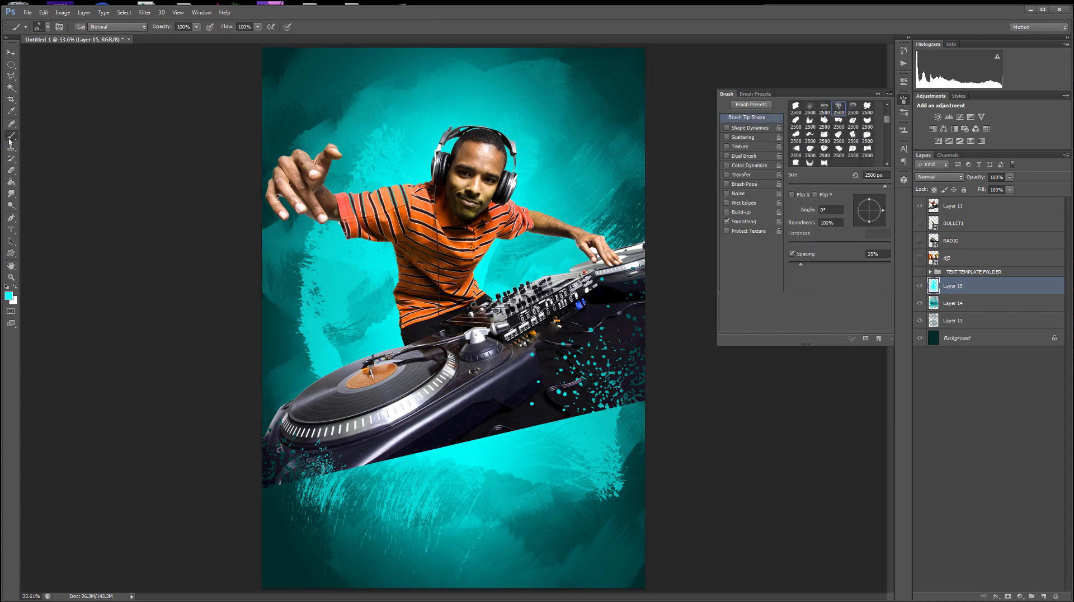
left_click(8, 296)
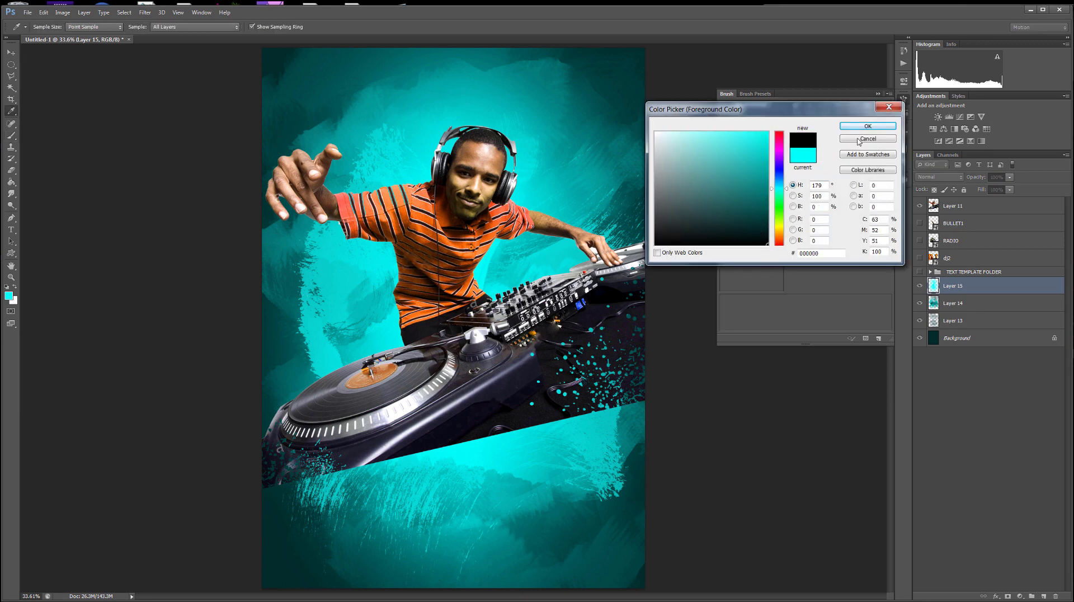
key("Return")
left_click(952, 208)
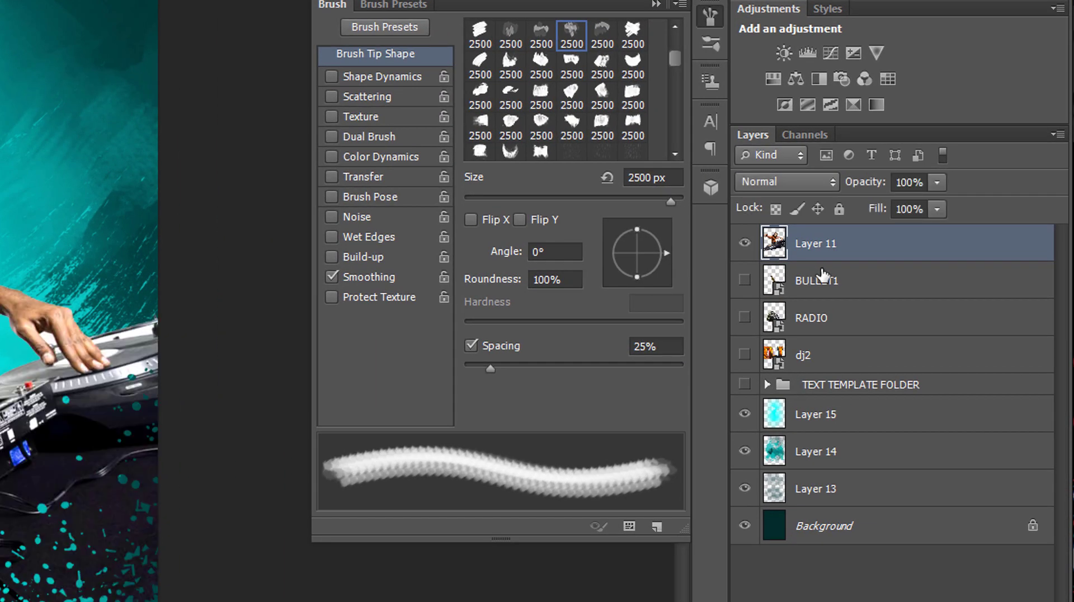
left_click(955, 223)
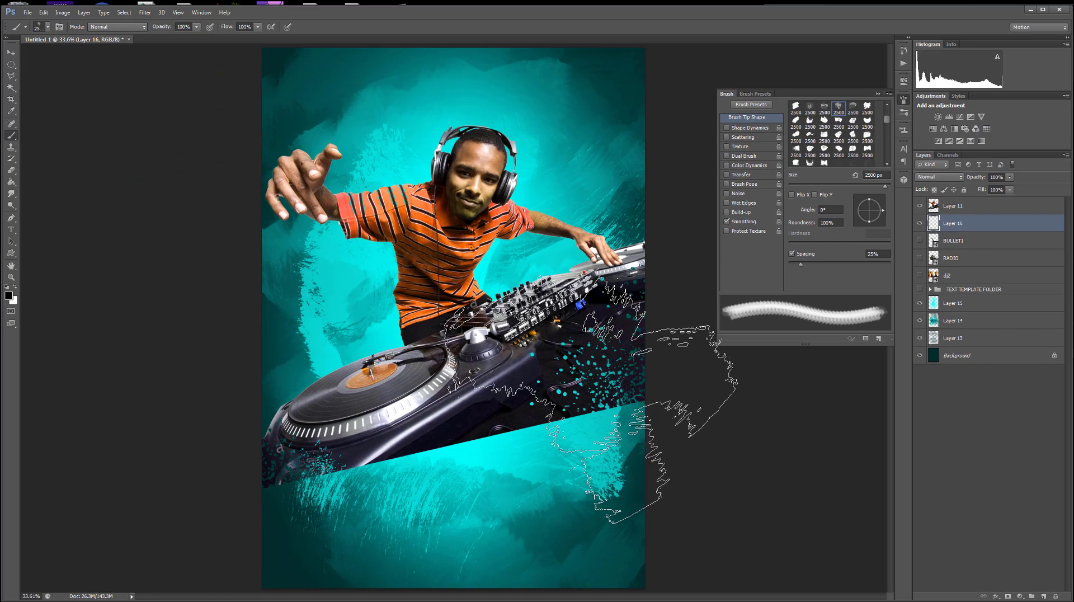
Reduce the painterly brush tip to 600 px and paint black along the lower edge of the turntable table on Layer 16.
key("bracketleft")
key("bracketleft")
key("bracketleft")
key("bracketleft")
key("bracketleft")
key("bracketleft")
key("bracketleft")
key("bracketleft")
key("bracketleft")
key("bracketleft")
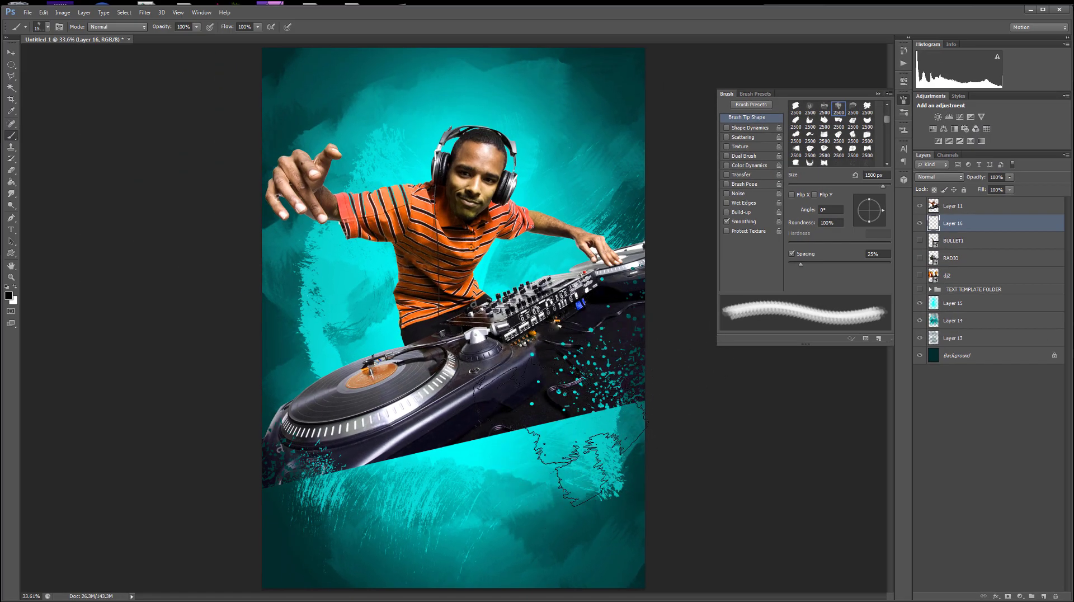
key("bracketleft")
key("bracketleft")
key("bracketleft")
key("bracketleft")
key("bracketleft")
key("bracketleft")
key("bracketleft")
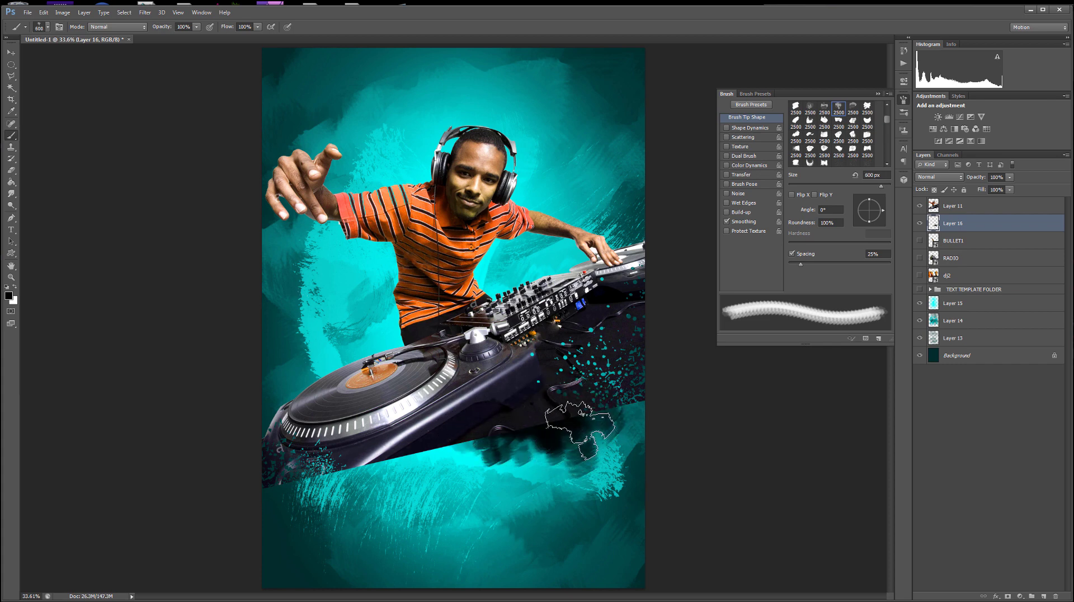
left_click(455, 464)
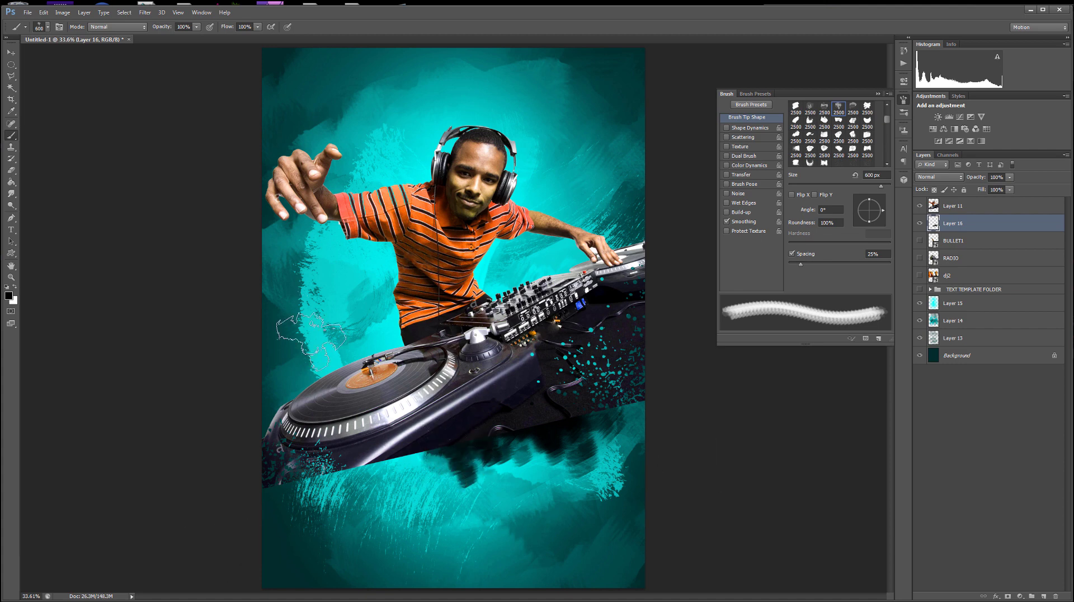
Choose a rough paint-stroke brush tip, reduce it to 1700 px and paint black beneath the left turntable, finishing with the tip at 1400 px.
left_click(48, 28)
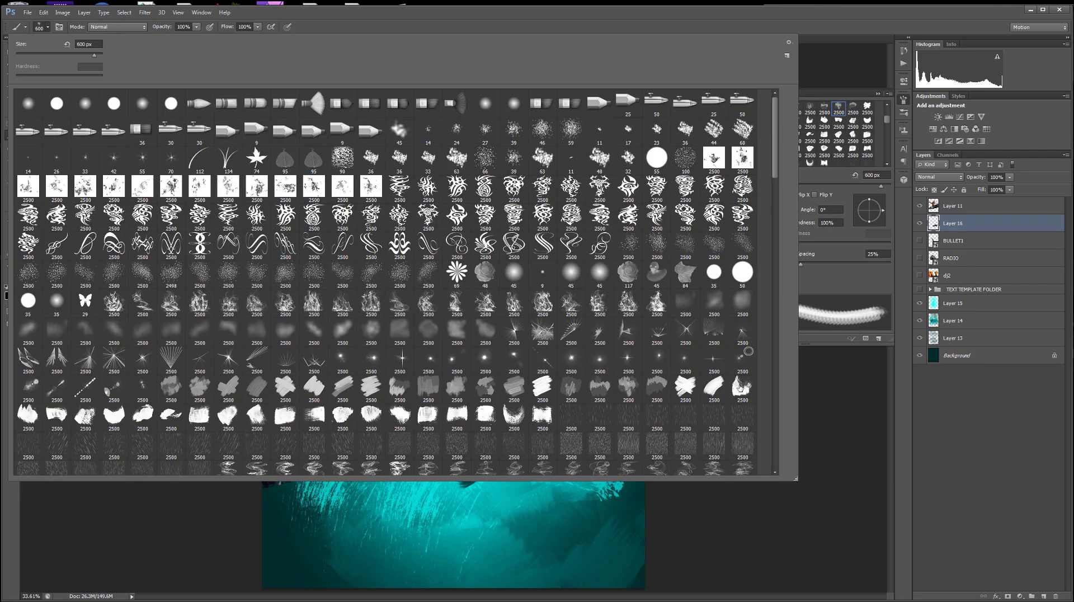
double_click(742, 386)
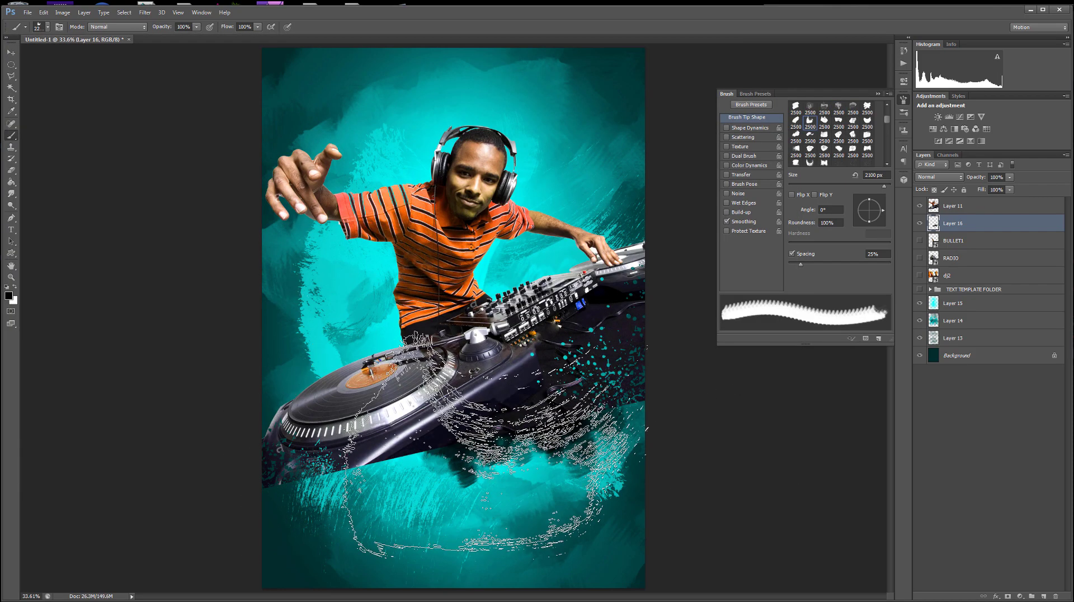
key("[")
key("[")
key("[")
key("[")
left_click(374, 454)
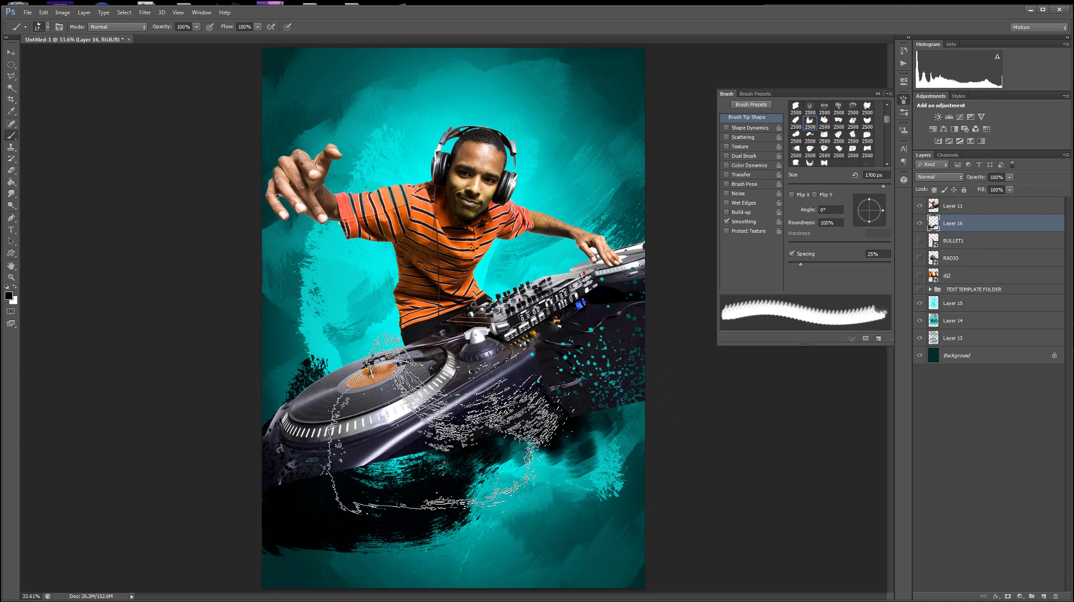
key("bracketleft")
key("bracketleft")
key("bracketleft")
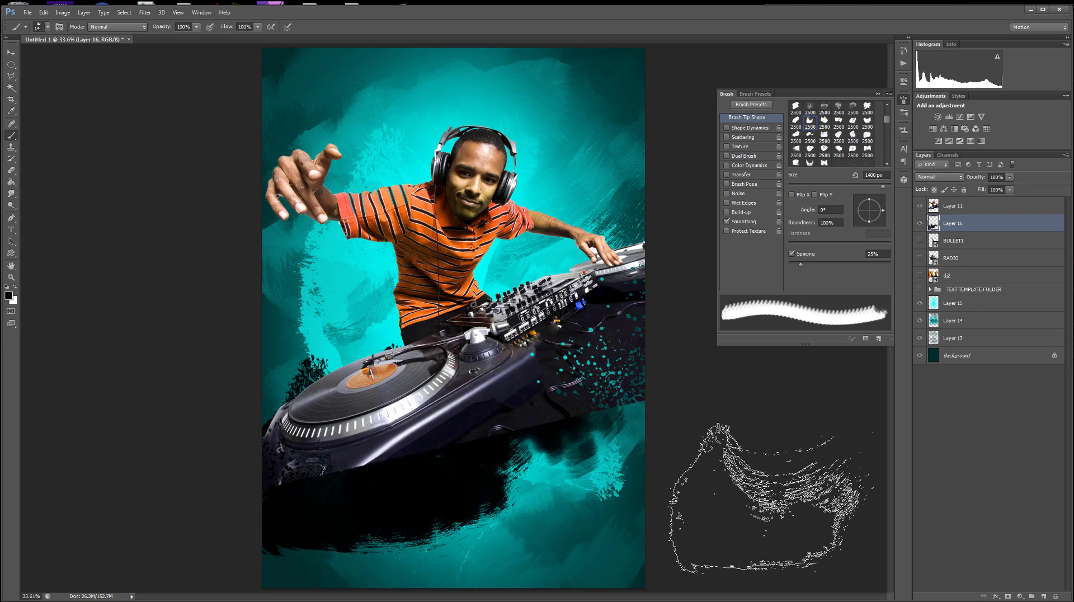
Choose another dry paint-stroke tip, reduce it to 900 px and paint black below the table toward the flyer's right edge.
left_click(49, 27)
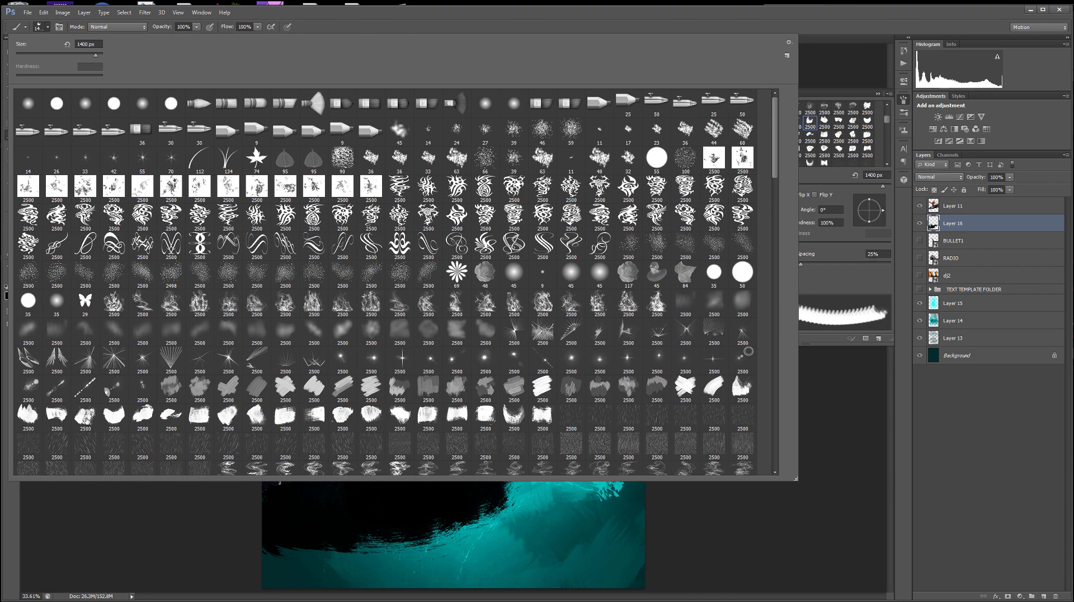
double_click(85, 417)
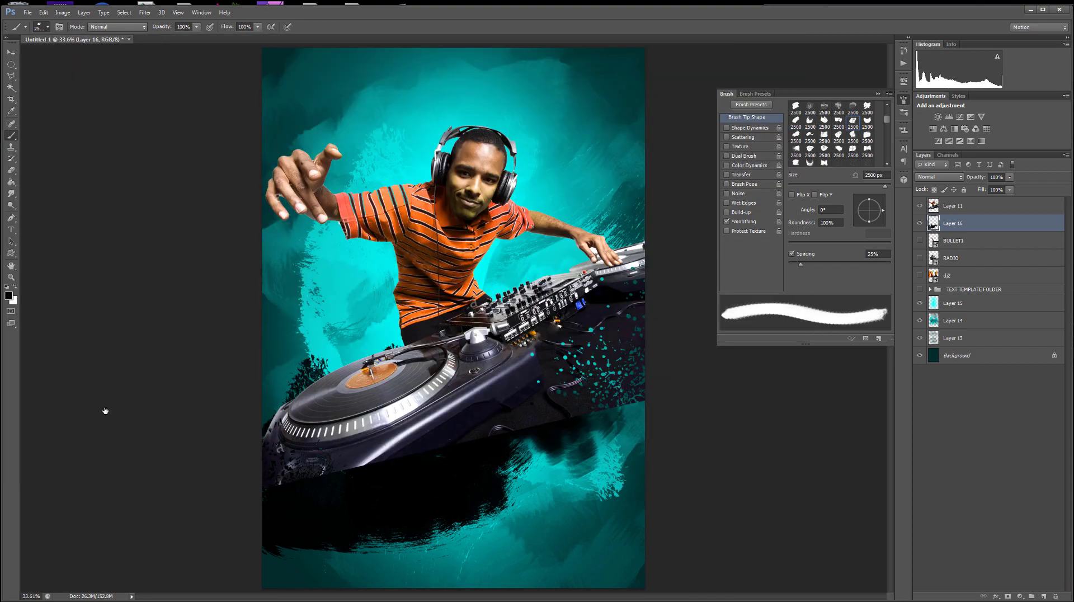
key("bracketleft")
key("bracketleft")
key("bracketleft")
key("bracketleft")
key("bracketleft")
key("bracketleft")
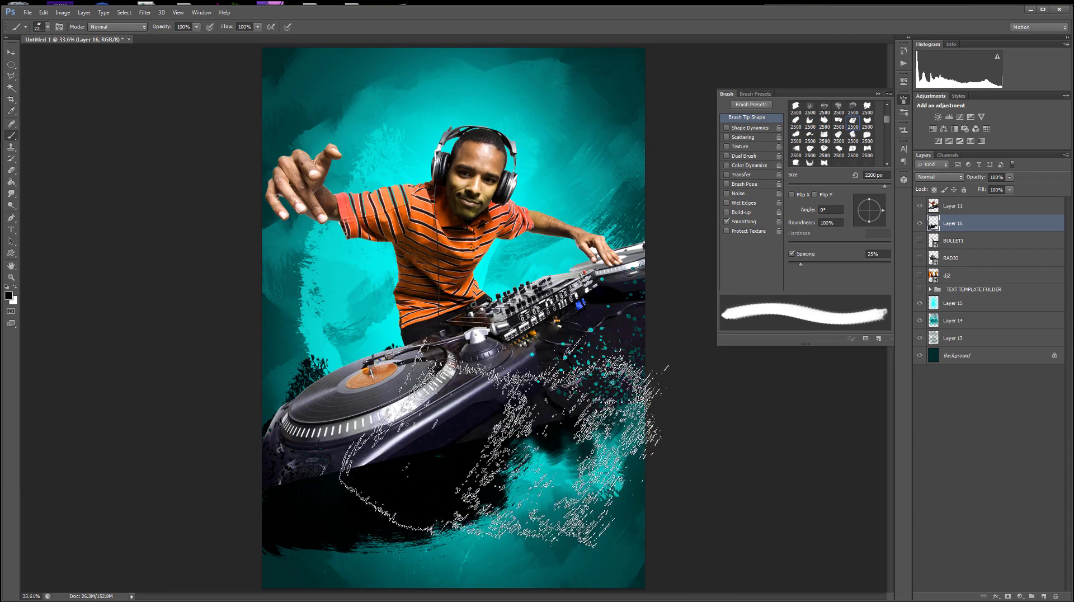
key("bracketleft")
key("bracketleft")
key("bracketleft")
key("bracketleft")
key("bracketleft")
key("bracketleft")
key("bracketleft")
key("bracketleft")
key("bracketleft")
key("bracketleft")
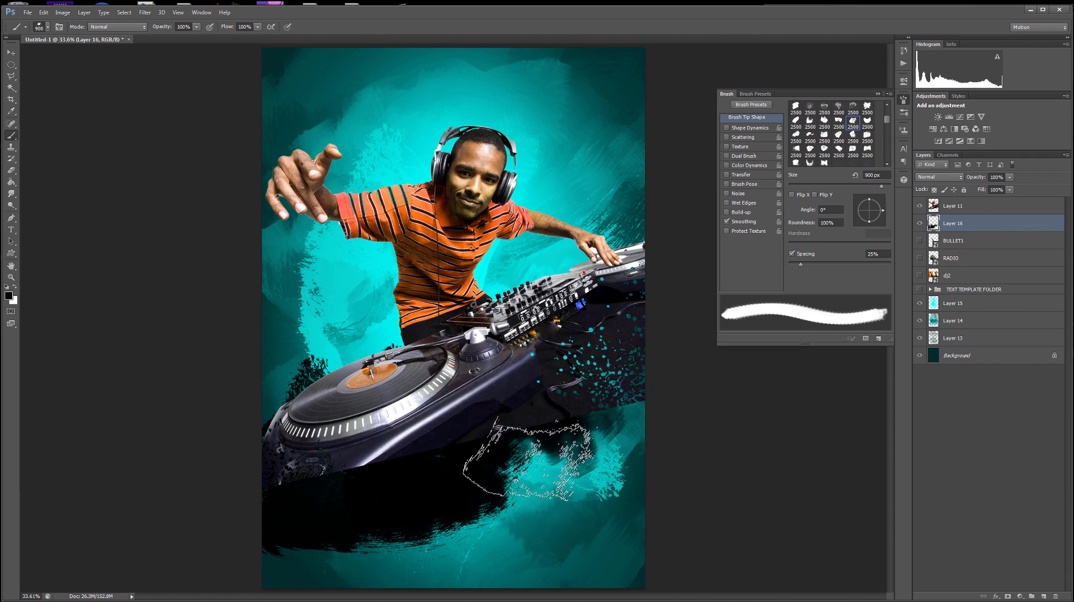
left_click(619, 417)
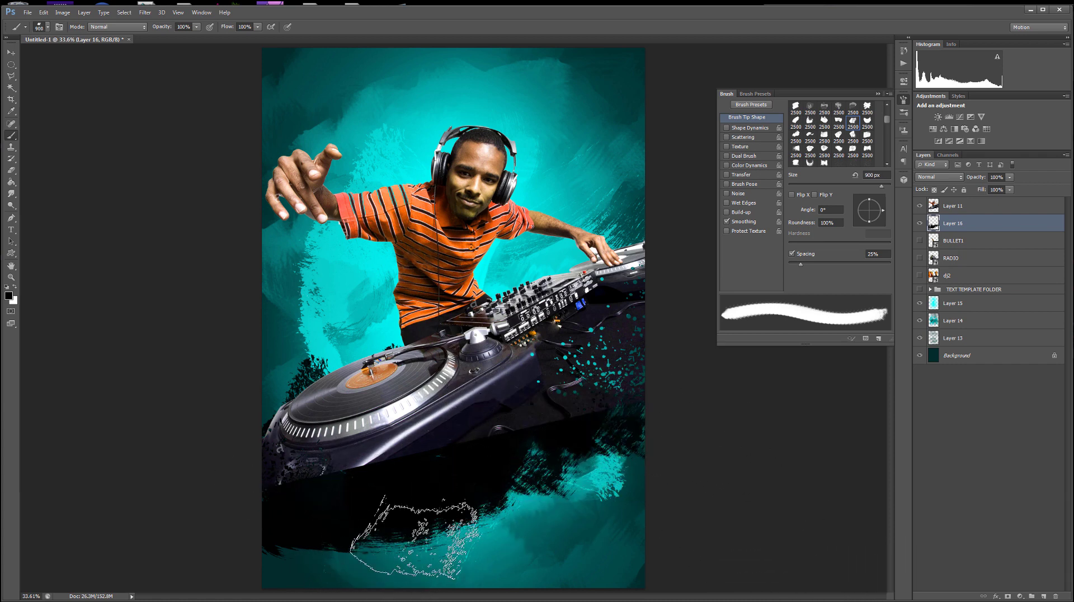
Erase parts of the black paint below the left turntable with the 2500 px eraser tip and return to the Brush tool.
left_click(12, 172)
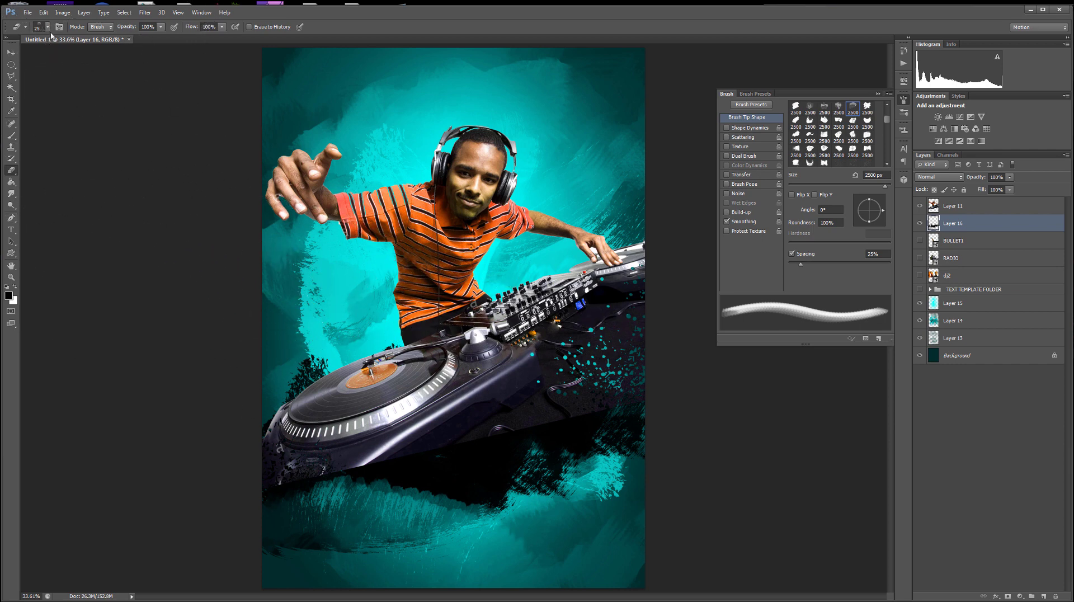
left_click(11, 137)
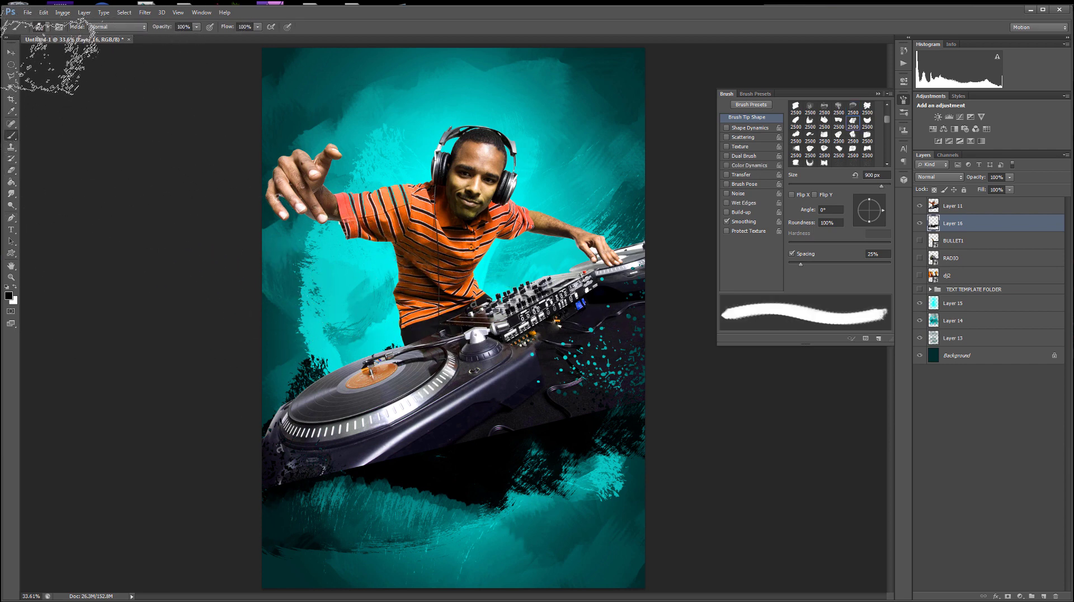
Choose the rectangular rough paint tip, reduce it to 1100 px and paint black beneath the turntables and behind the record deck.
right_click(626, 412)
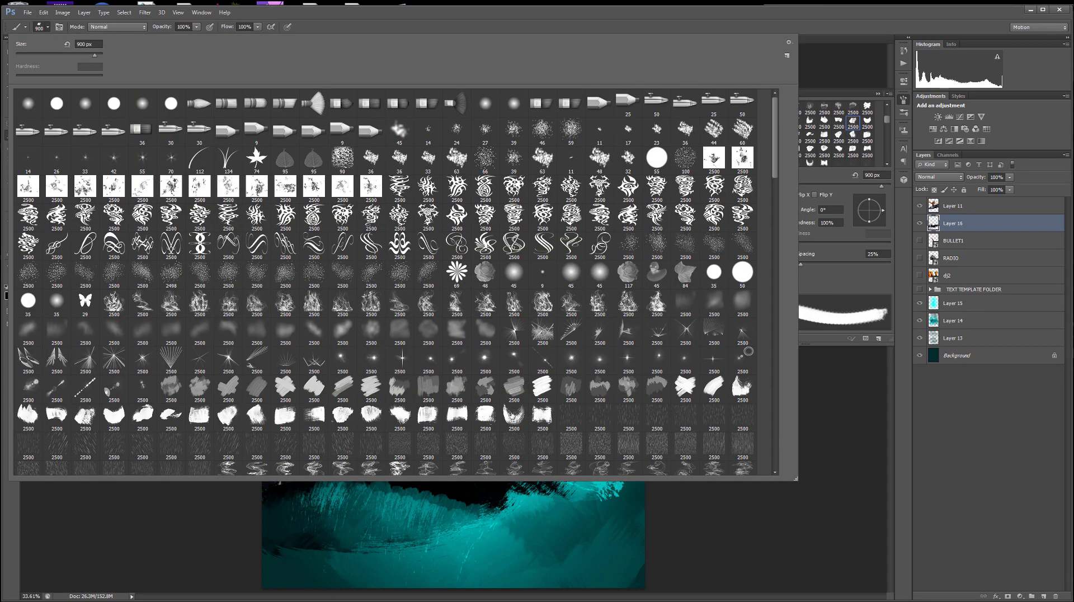
double_click(536, 412)
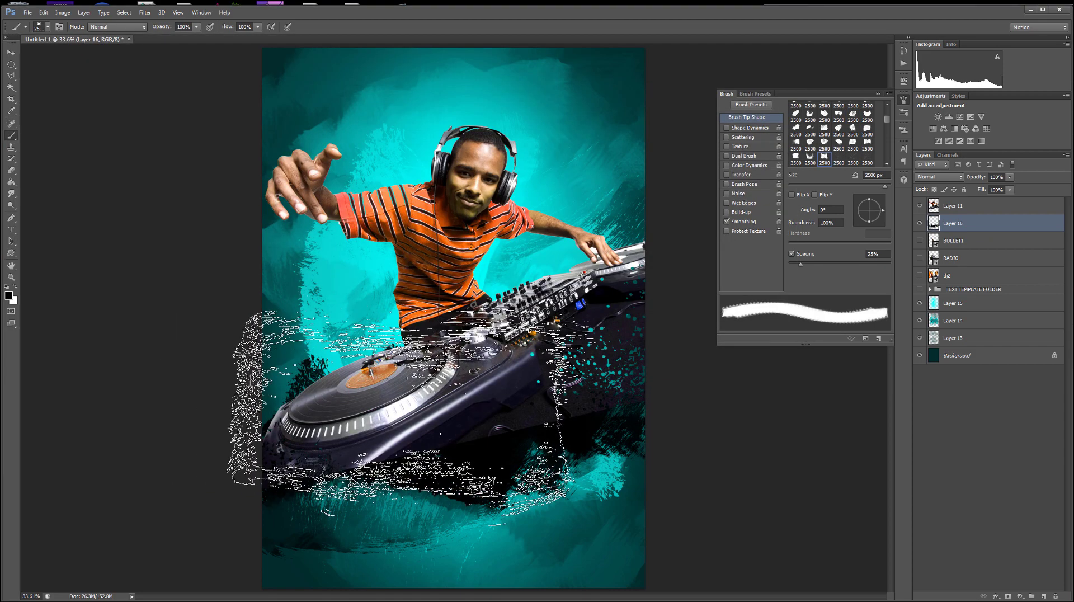
key("bracketleft")
key("bracketleft")
key("bracketleft")
key("bracketleft")
key("bracketleft")
key("bracketleft")
key("bracketleft")
key("bracketleft")
key("bracketleft")
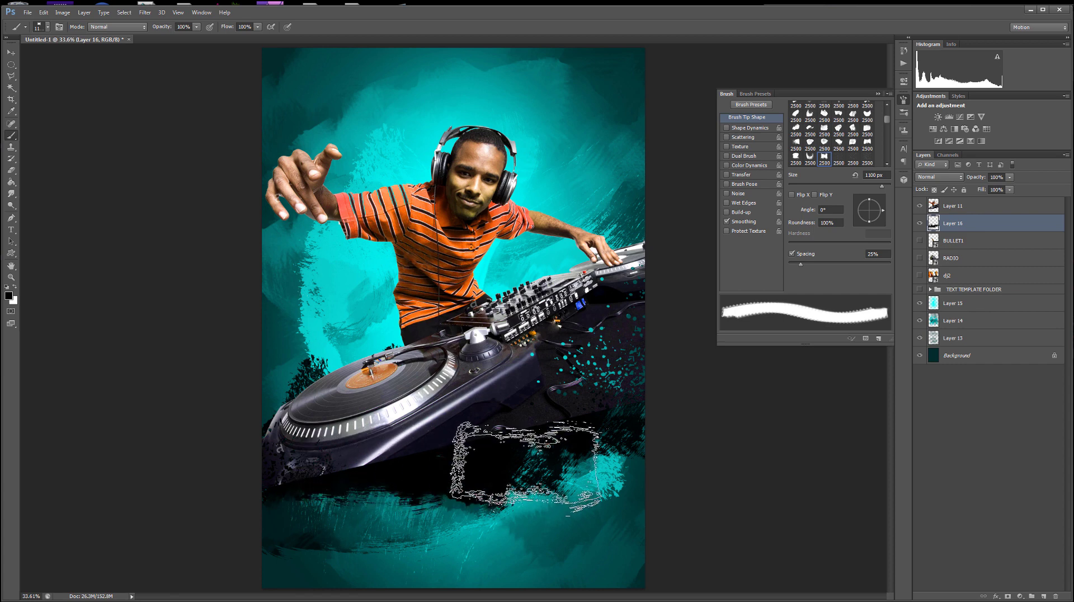
left_click(443, 499)
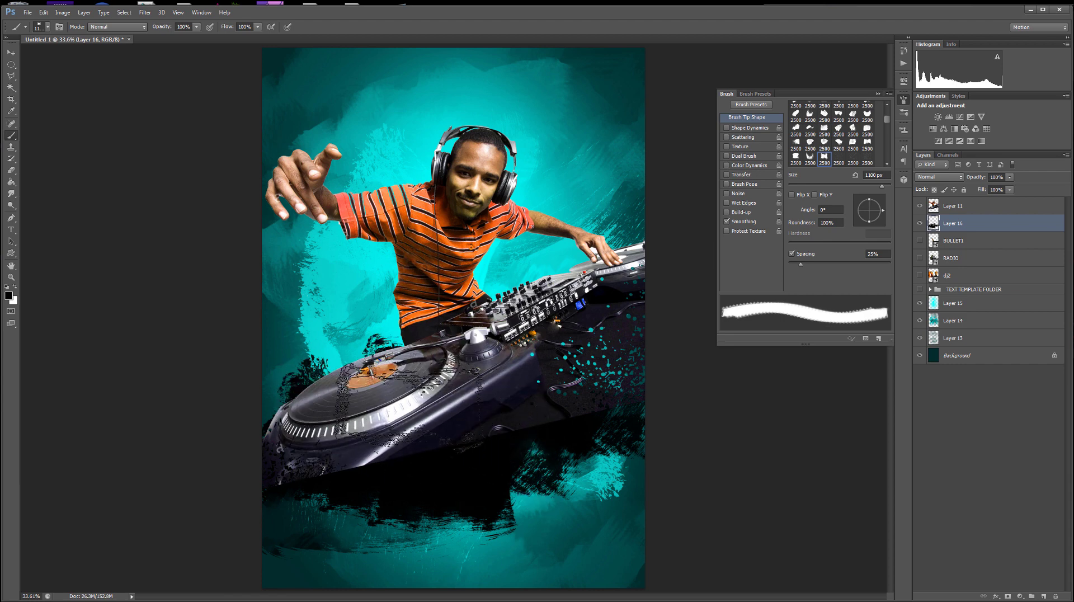
Choose the curved bristle brush tip, reduce it to 2100 px and paint black behind the left turntable and the mixer.
left_click(48, 27)
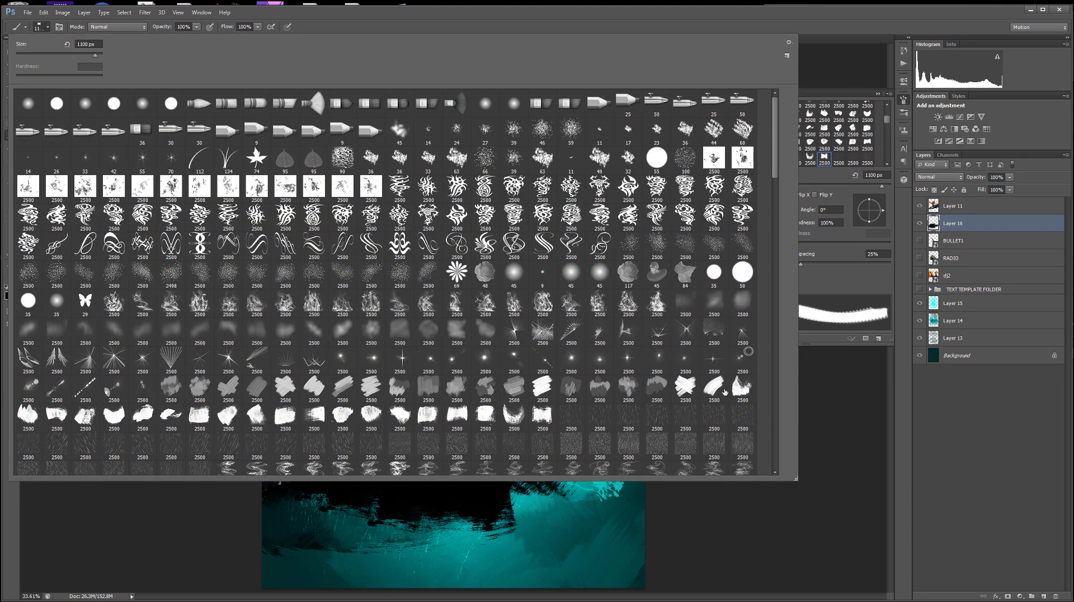
double_click(514, 417)
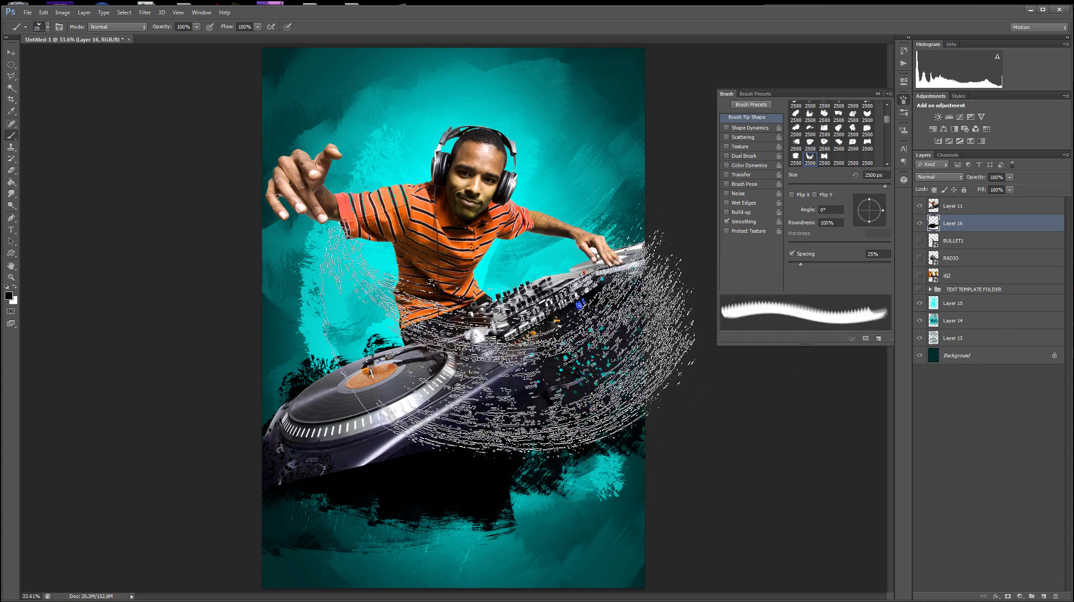
key("bracketleft")
key("bracketleft")
key("bracketleft")
key("bracketleft")
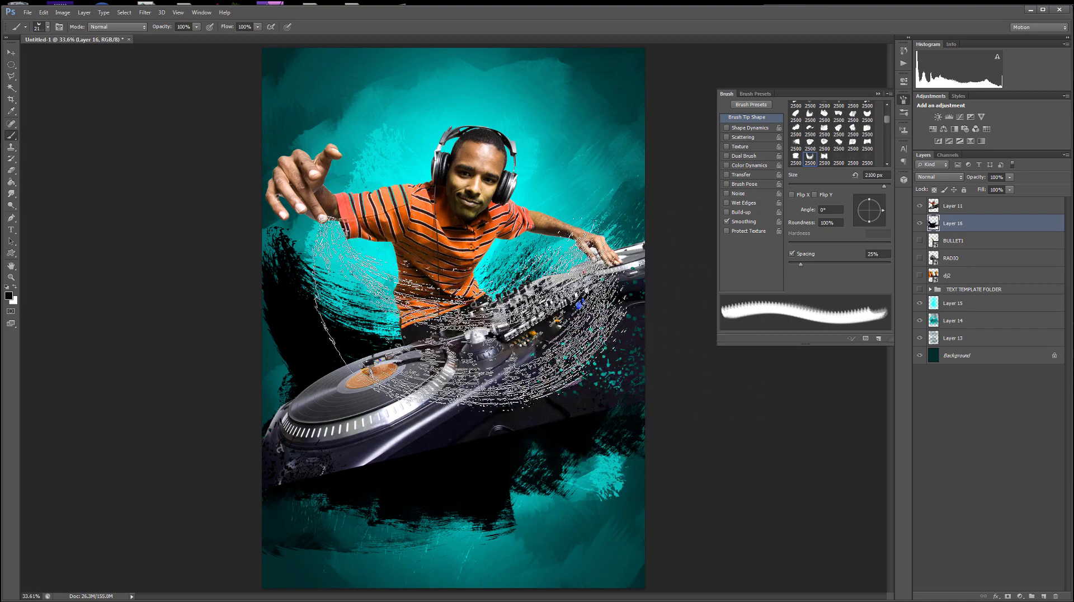
Erase the black paint on Layer 16 beside the DJ's raised arm and above the left turntable with a reduced soft round eraser.
left_click(11, 171)
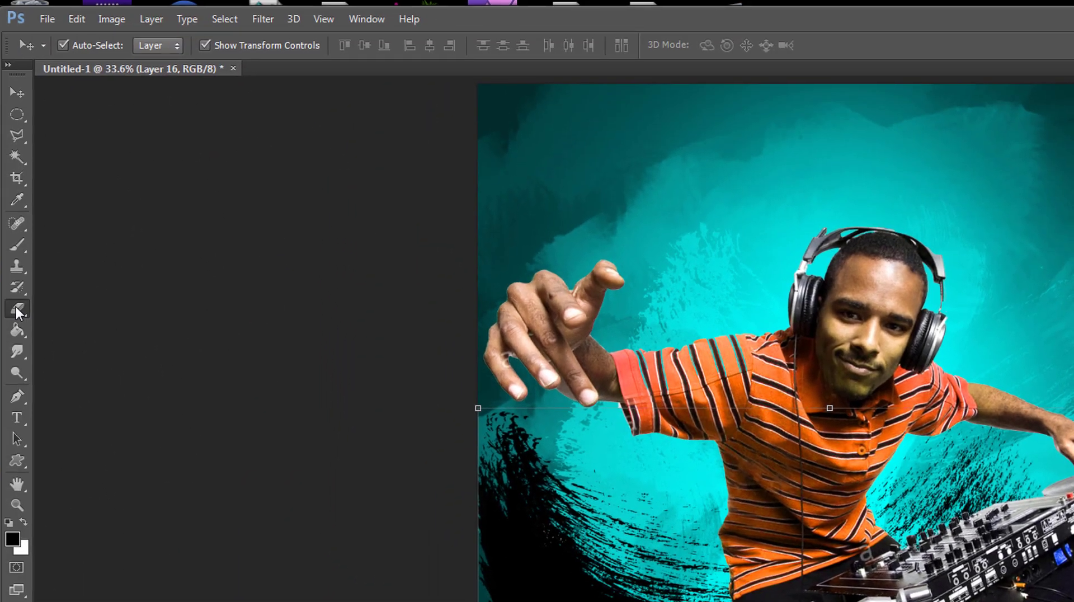
left_click(18, 309)
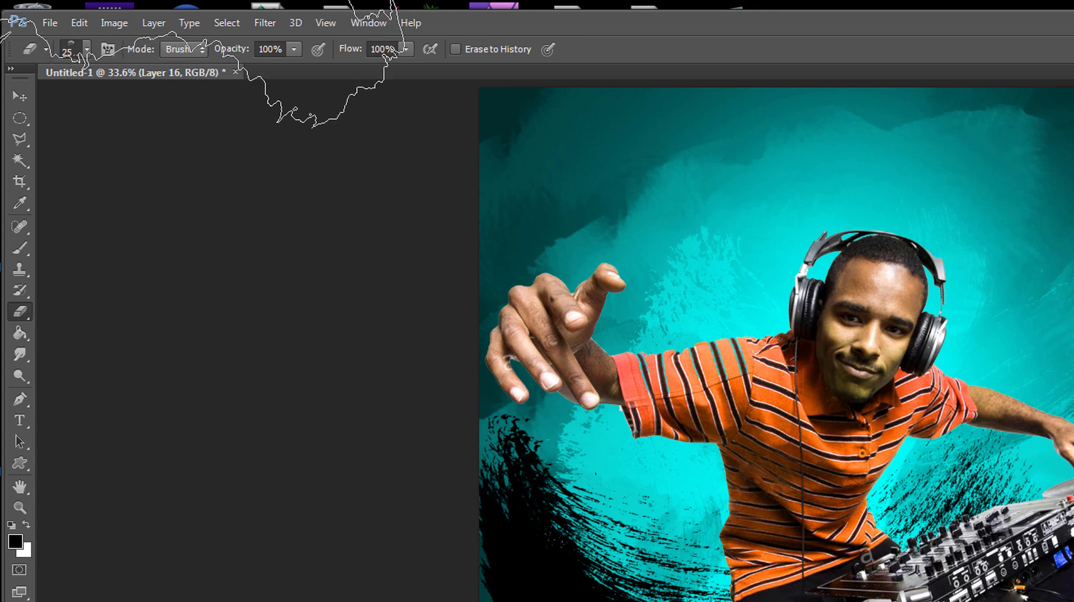
left_click(87, 50)
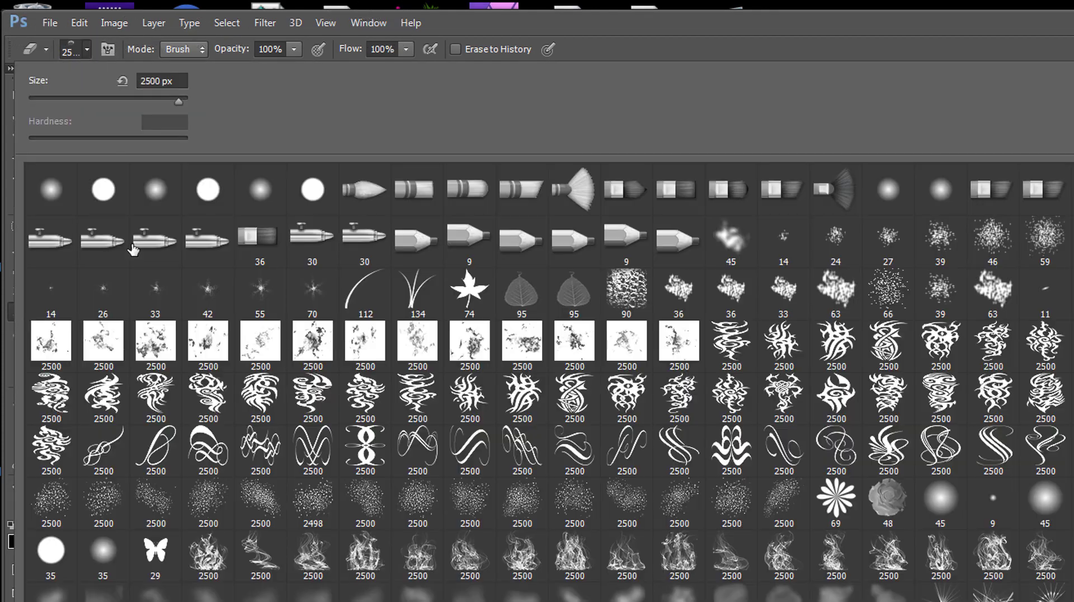
double_click(63, 187)
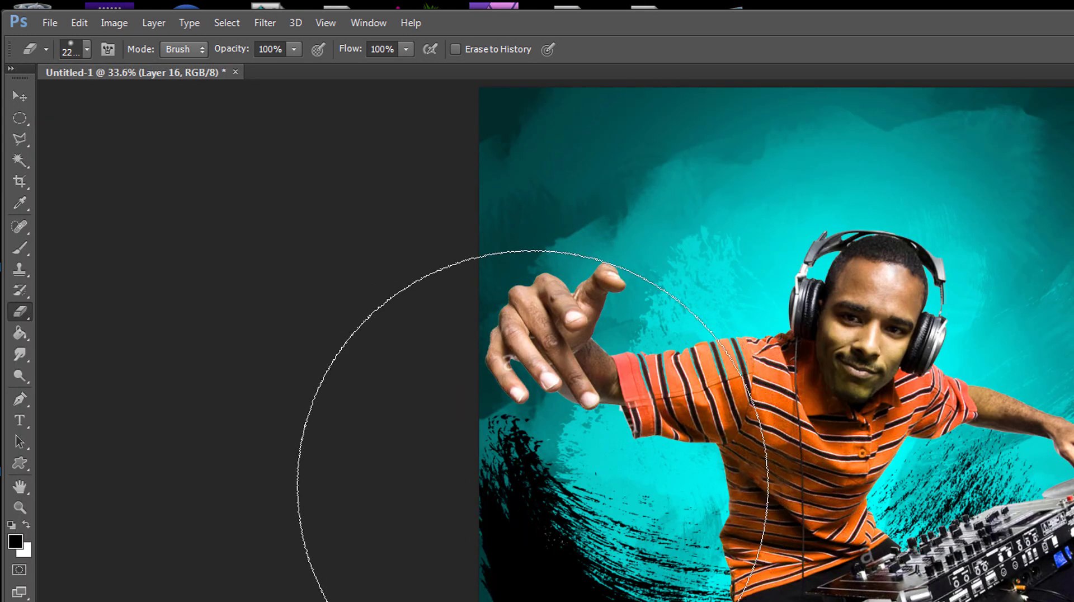
key("bracketleft")
key("bracketleft")
key("bracketleft")
key("bracketleft")
key("bracketleft")
key("bracketleft")
key("bracketleft")
key("bracketleft")
key("bracketleft")
key("bracketleft")
key("bracketleft")
key("bracketleft")
mouse_move(526, 515)
left_mouse_down()
mouse_move(528, 451)
mouse_move(612, 576)
mouse_move(636, 517)
mouse_move(637, 558)
left_mouse_up()
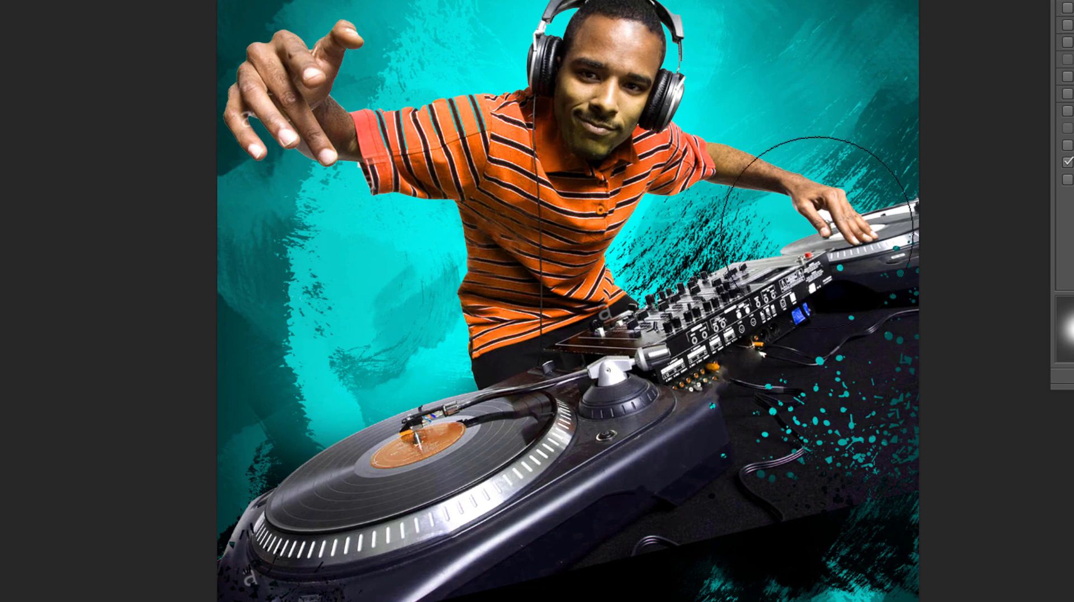
scroll(678, 298, "up", 1)
scroll(677, 298, "up", 3)
scroll(696, 142, "down", 4)
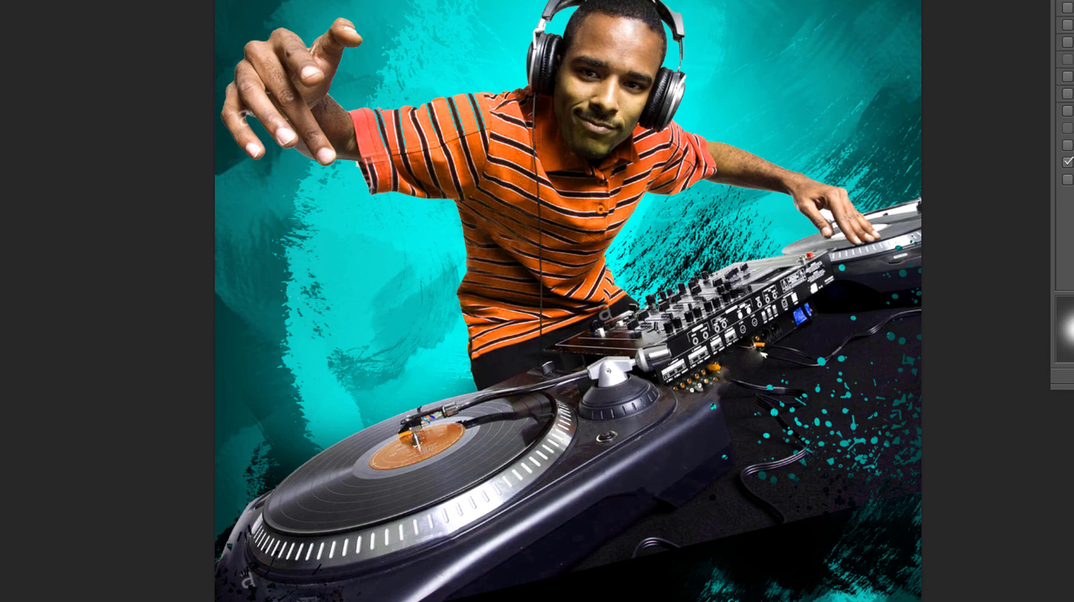
Rotate the curved brush tip to 151° and paint black behind the left turntable on Layer 16 at 1266 px.
key("b")
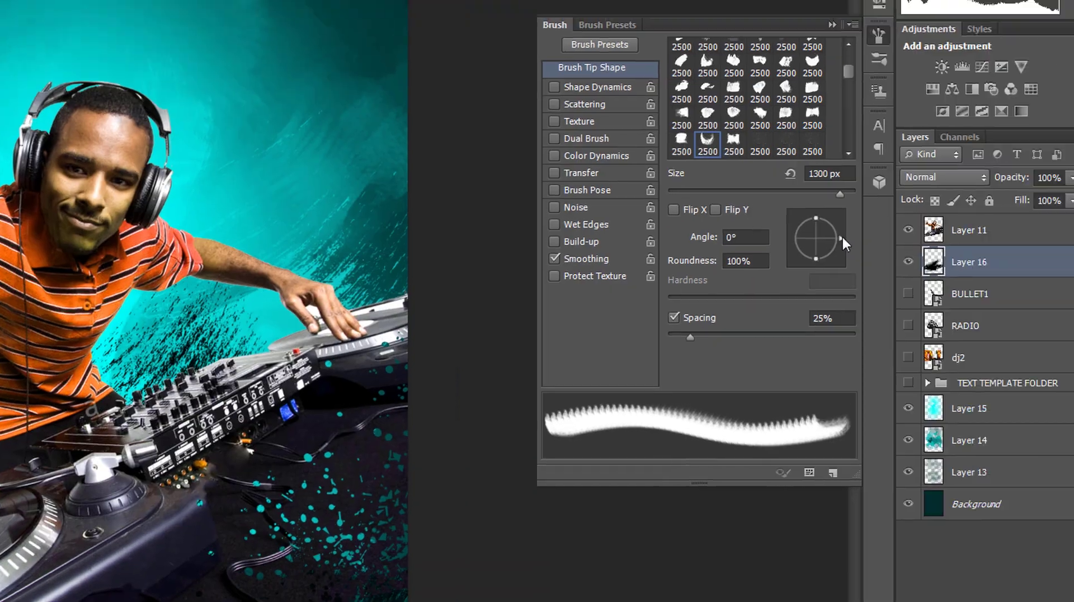
left_click_drag(842, 236, 797, 224)
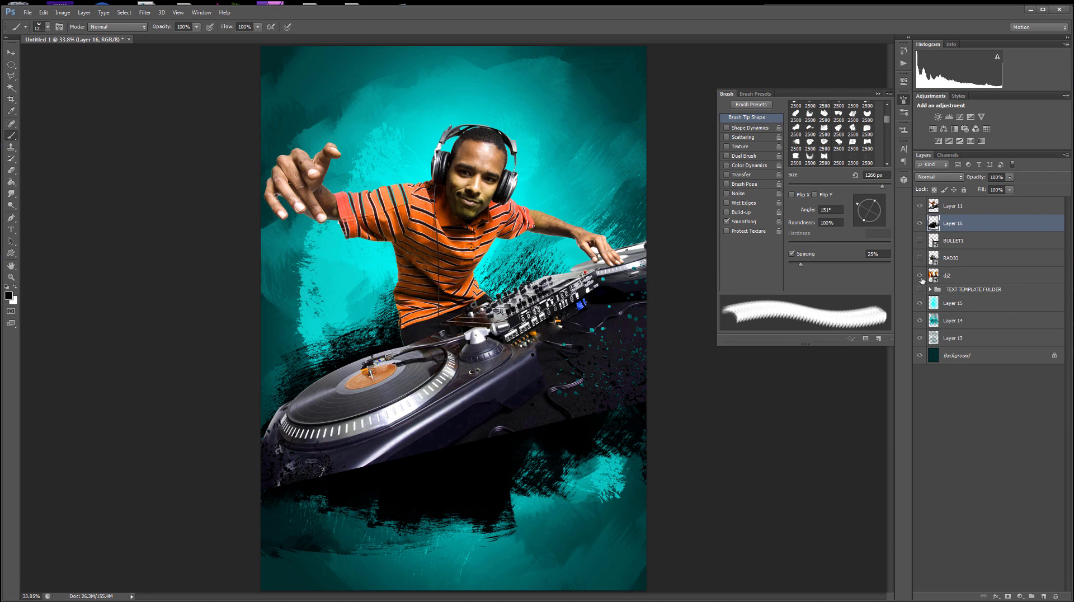
Show the dj2 lettering layer and move it above Layer 11.
left_click(920, 276)
left_click_drag(979, 282, 973, 171)
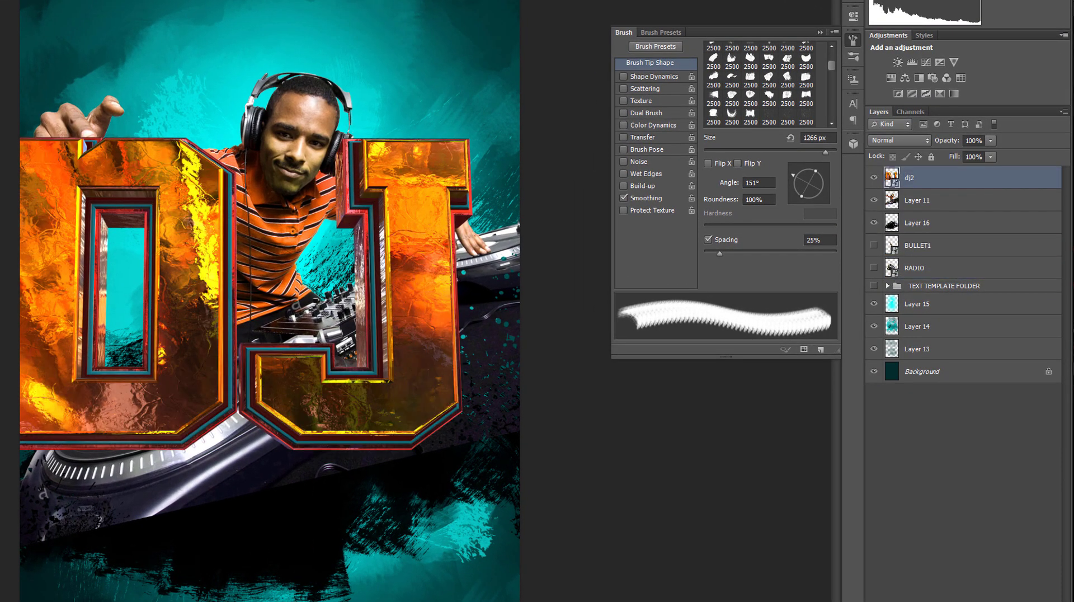
Scale the dj2 lettering to about 30% and place it across the turntables below the DJ's chest.
key("ctrl+t")
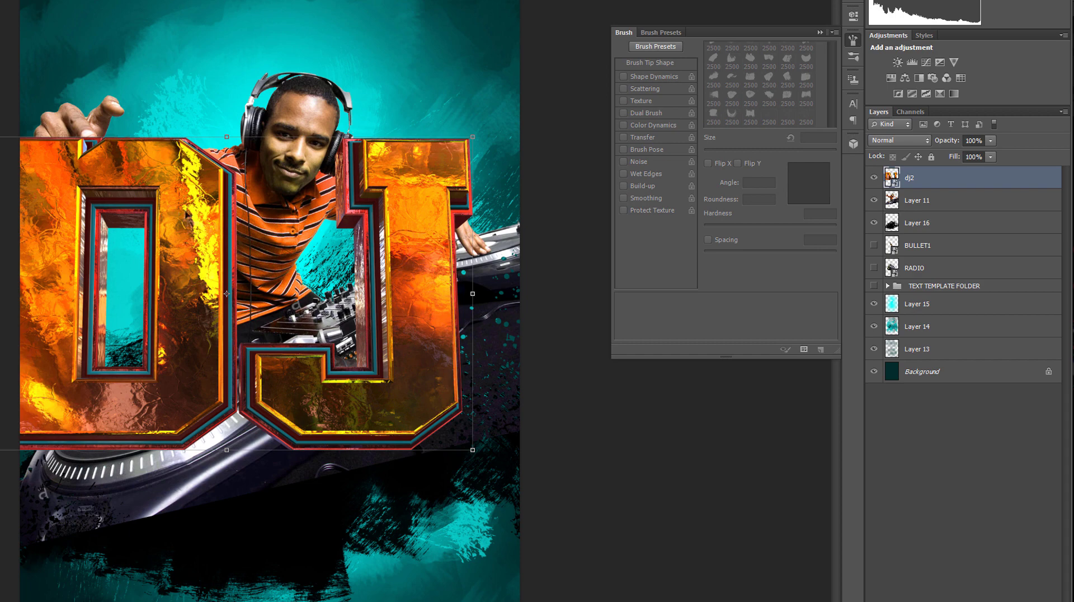
left_click_drag(235, 214, 303, 261)
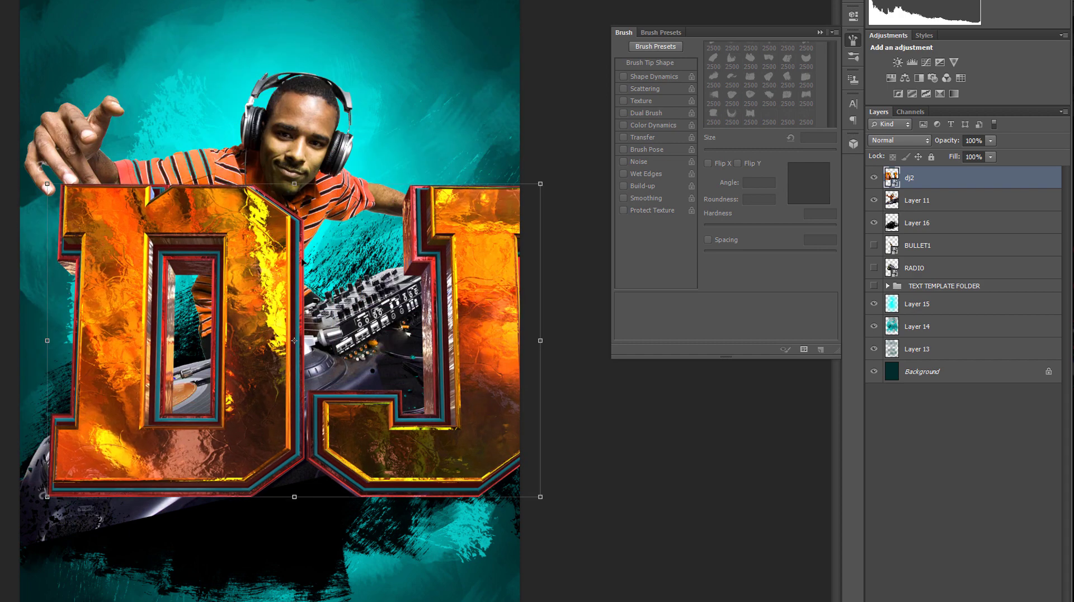
left_click_drag(540, 184, 603, 174)
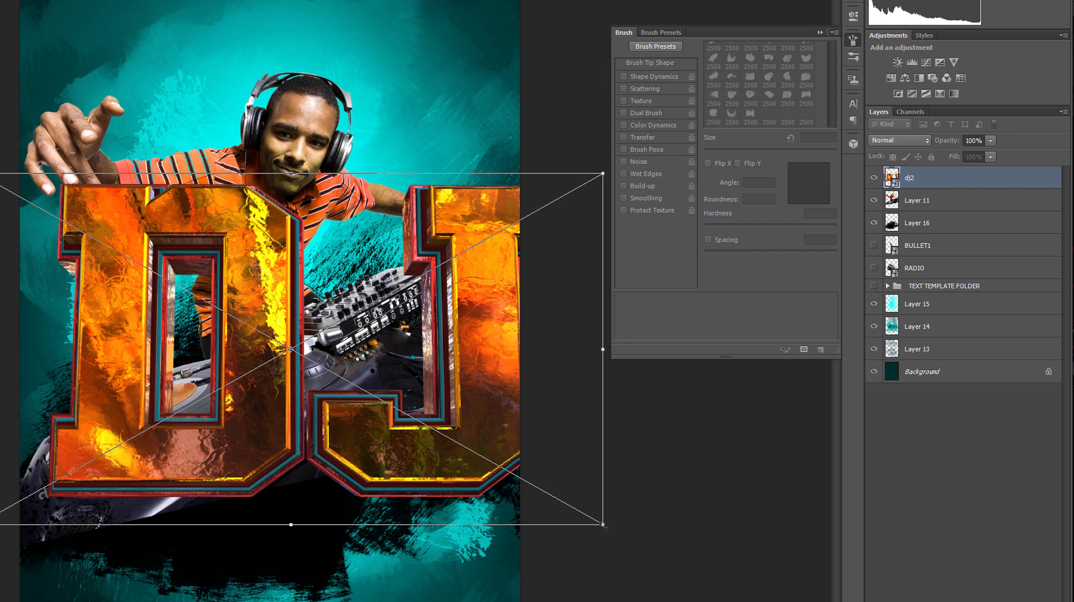
left_click_drag(605, 527, 506, 473)
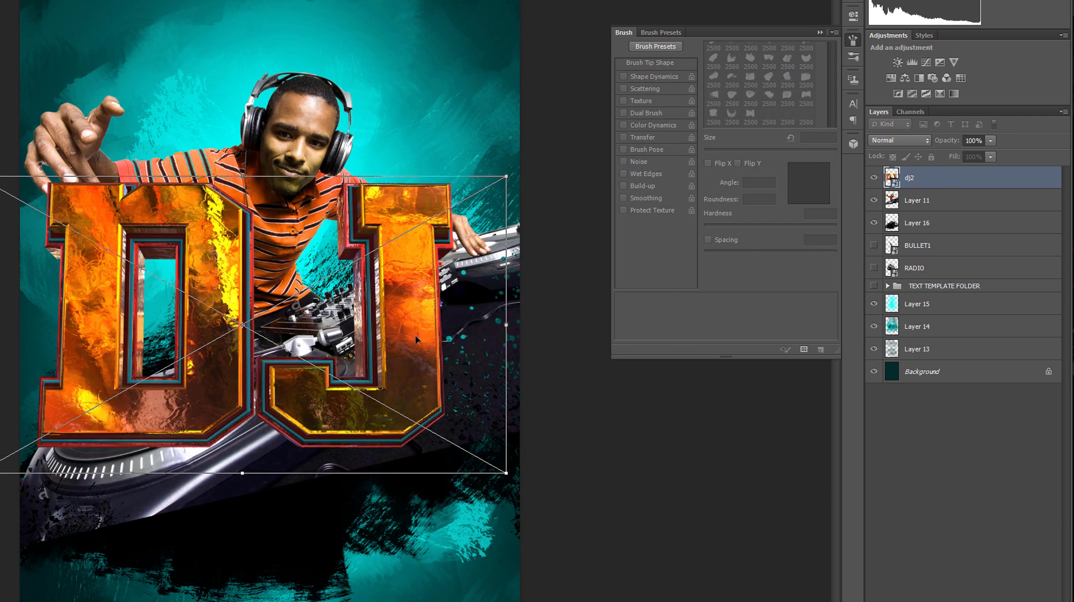
left_click_drag(416, 339, 434, 410)
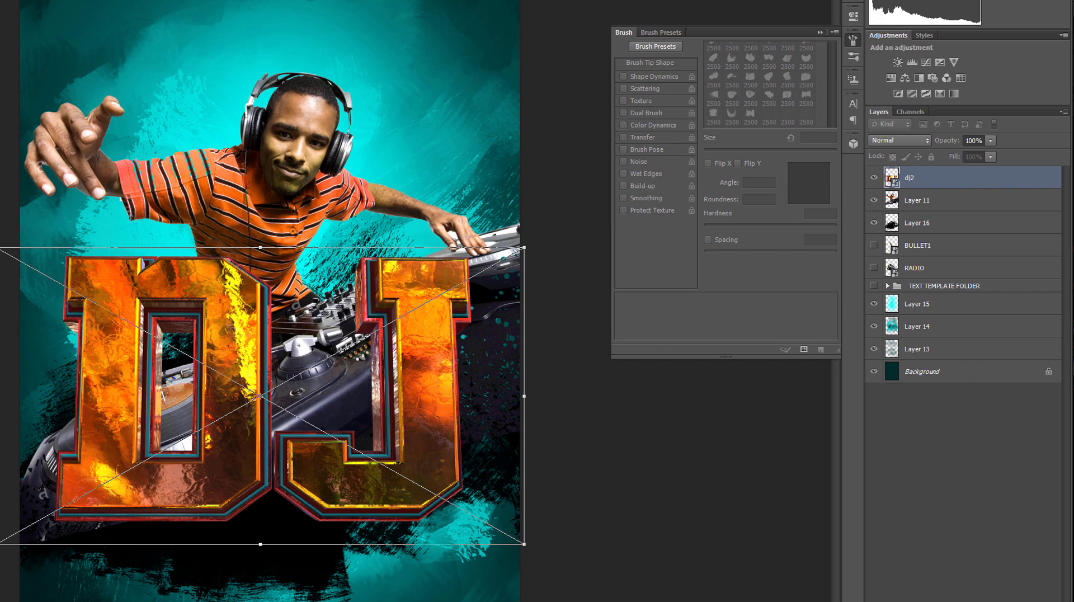
left_click_drag(0, 544, 49, 515)
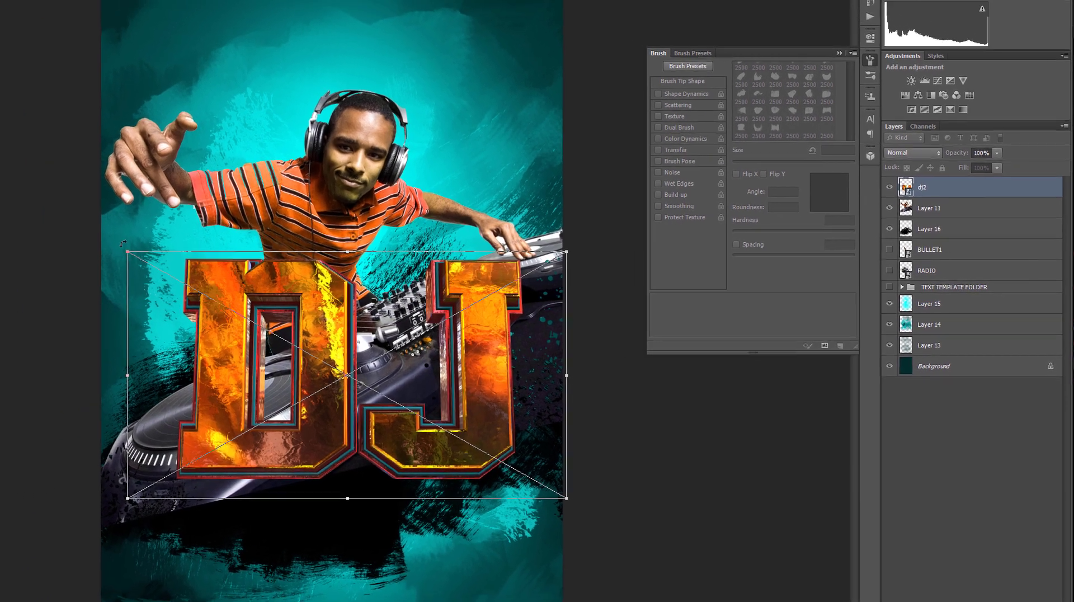
Rotate the dj2 lettering to -25.41° and position it diagonally over the turntables and mixer.
left_click_drag(52, 232, 0, 376)
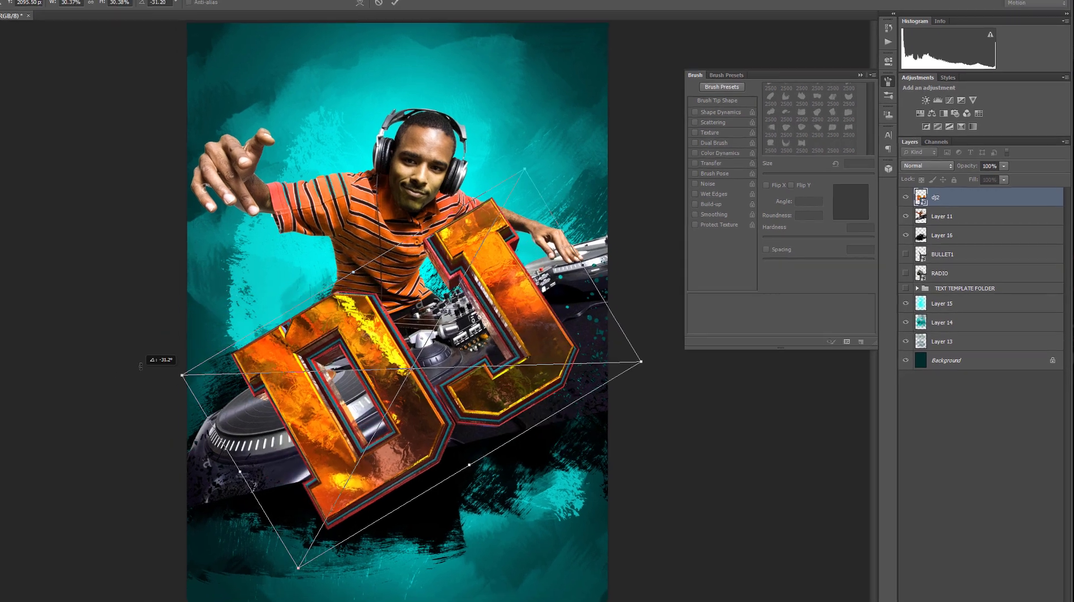
left_click_drag(140, 366, 149, 339)
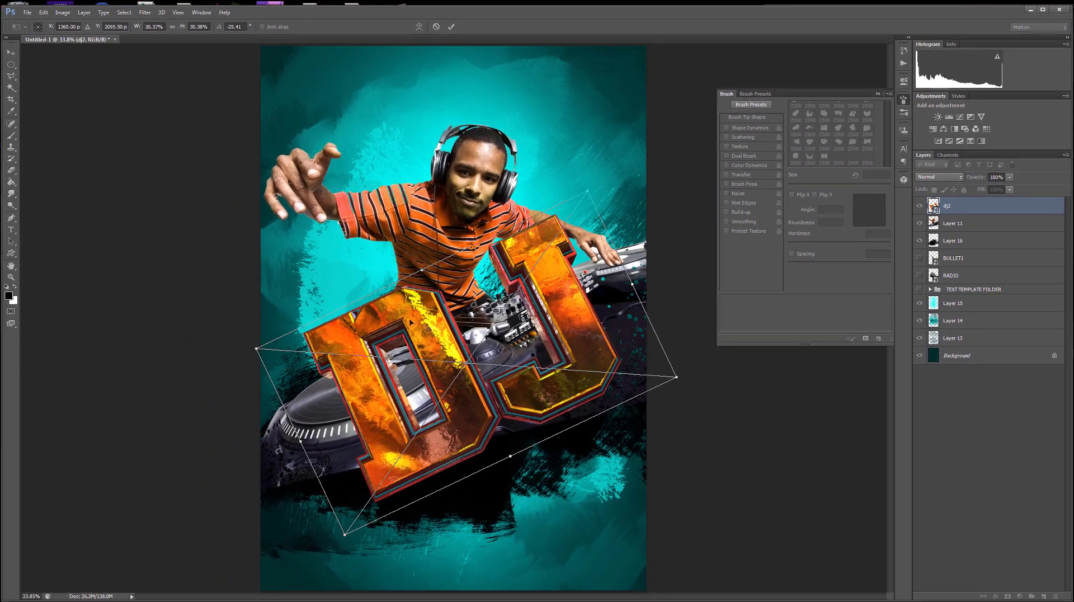
left_click_drag(412, 322, 405, 347)
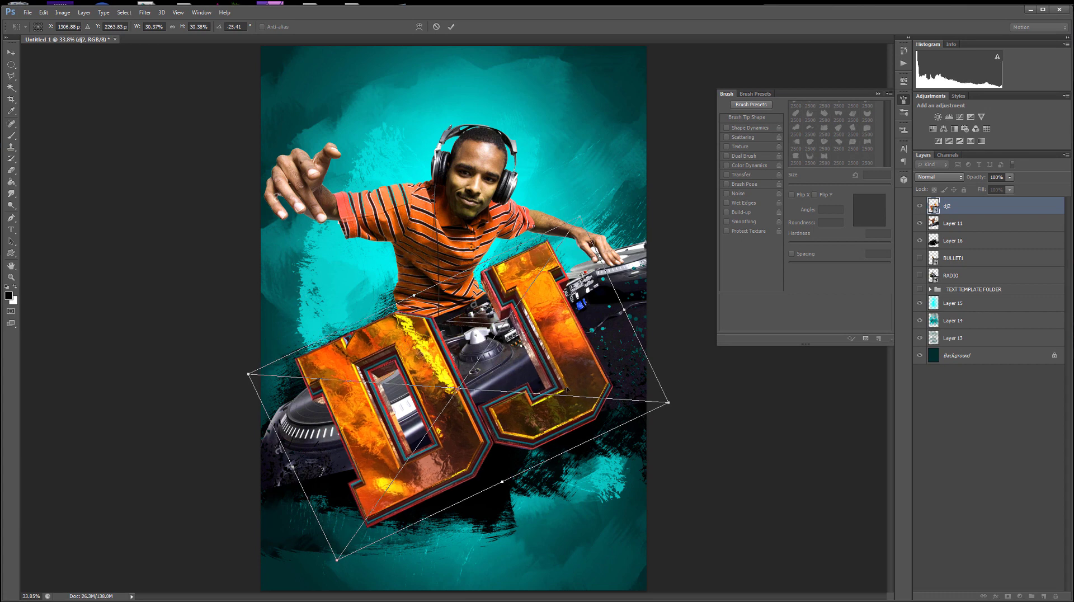
key("Return")
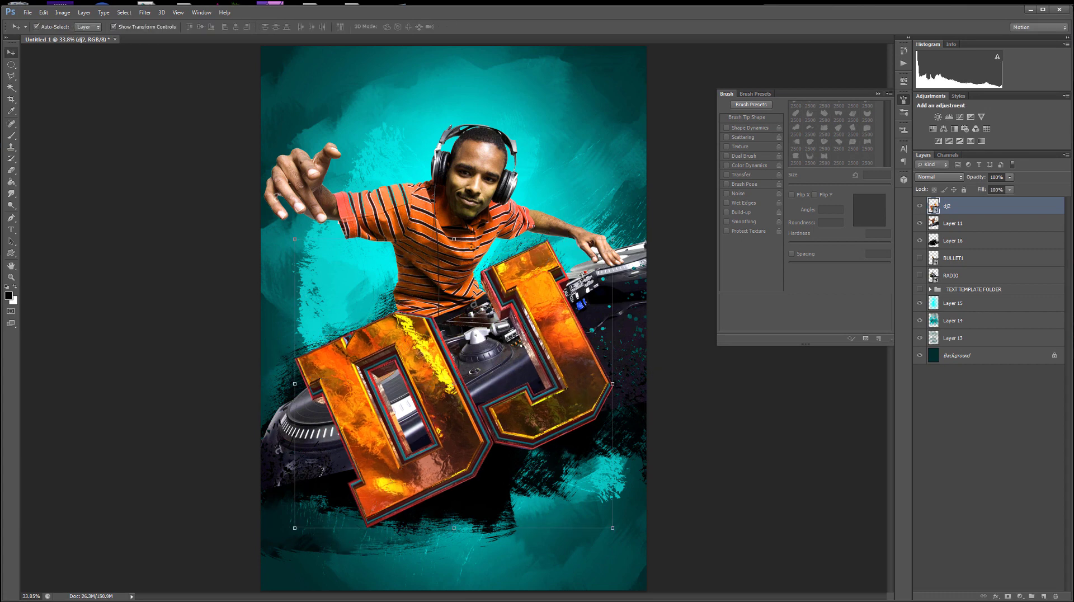
Move the colour palette reference image off the flyer and nudge the dj2 lettering slightly up and left.
left_click_drag(592, 157, 596, 100)
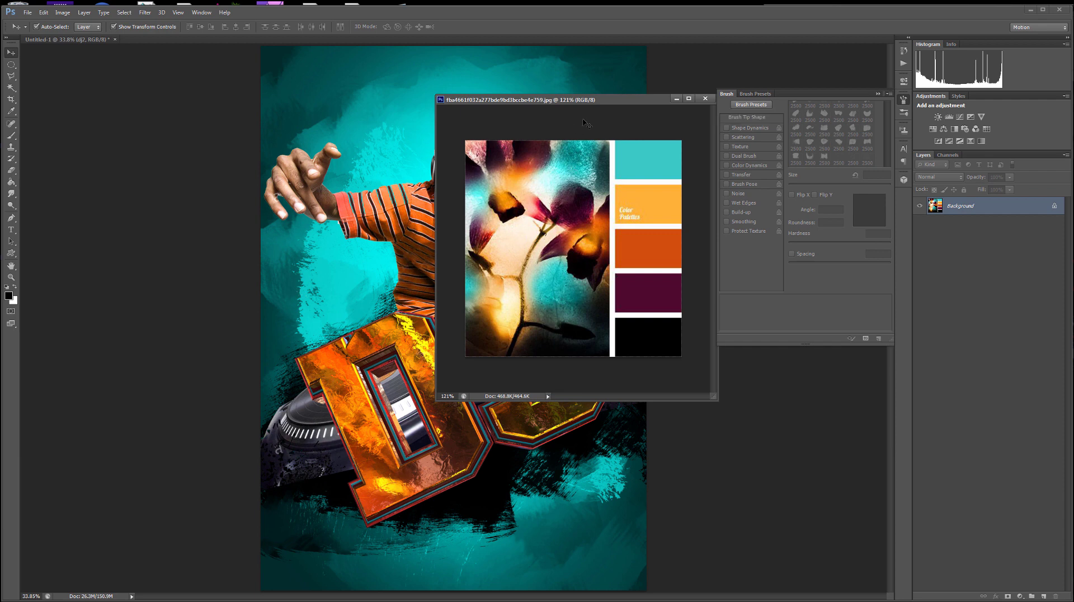
mouse_move(593, 100)
left_mouse_down()
mouse_move(854, 59)
mouse_move(421, 113)
mouse_move(276, 112)
mouse_move(600, 109)
left_mouse_up()
left_click_drag(659, 95, 1073, 235)
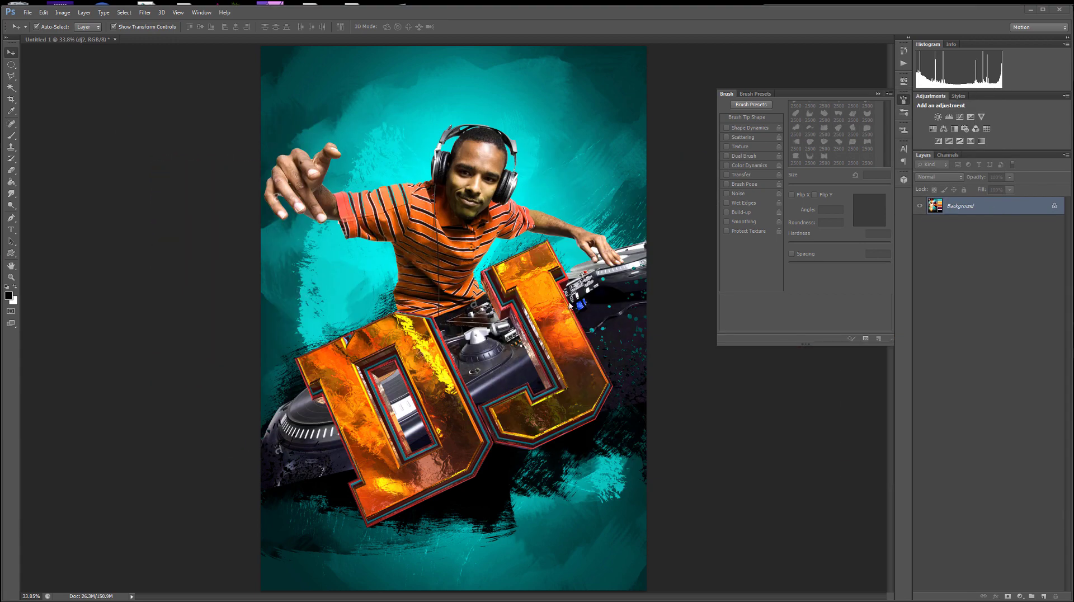
left_click_drag(534, 326, 560, 362)
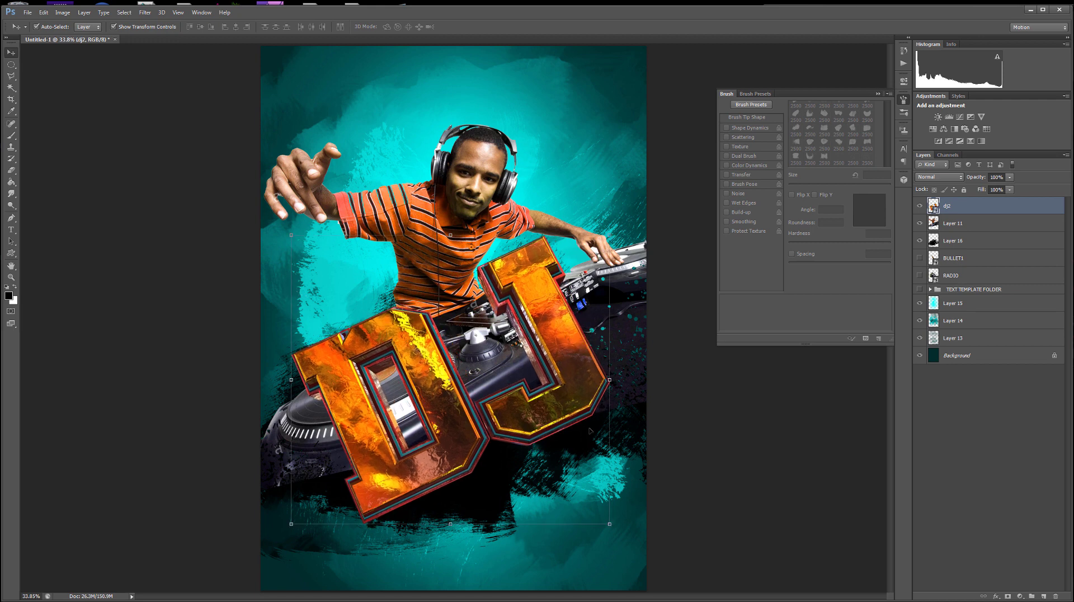
Show the RADIO layer and move it above dj2 in the layer order.
left_click(959, 275)
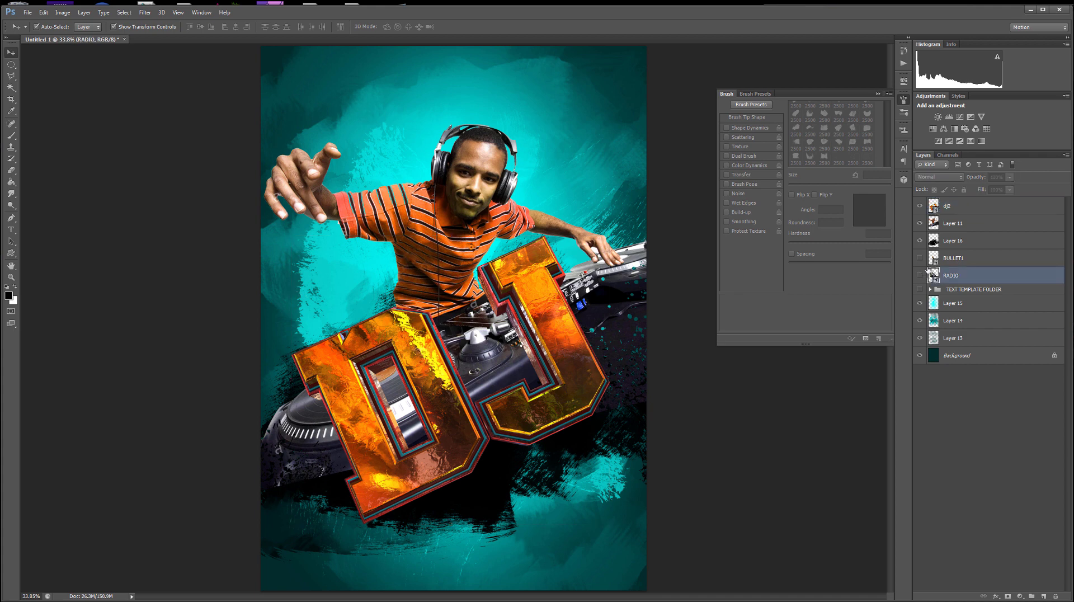
left_click(920, 276)
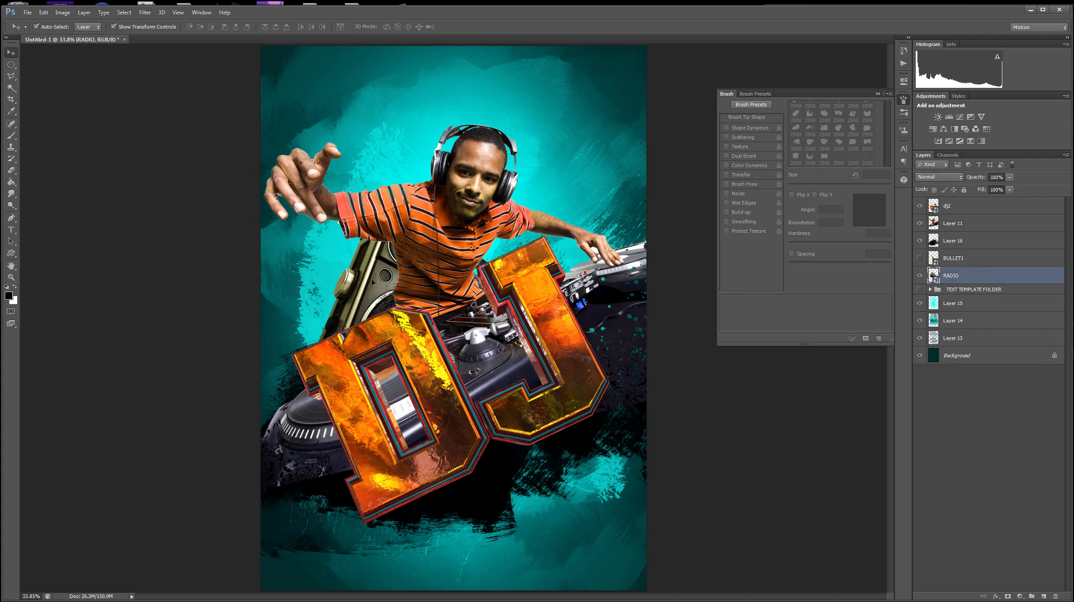
left_click_drag(373, 283, 380, 157)
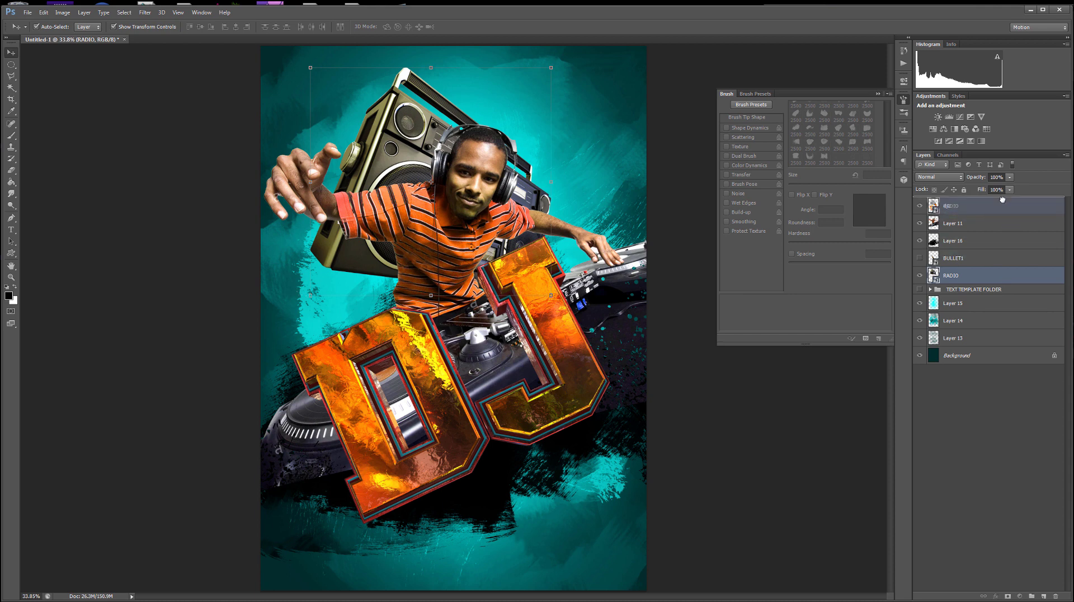
left_click_drag(1003, 199, 1002, 201)
Scale the radio to about 57.66% and place it partly off the flyer's right edge, below the J.
left_click_drag(525, 250, 564, 322)
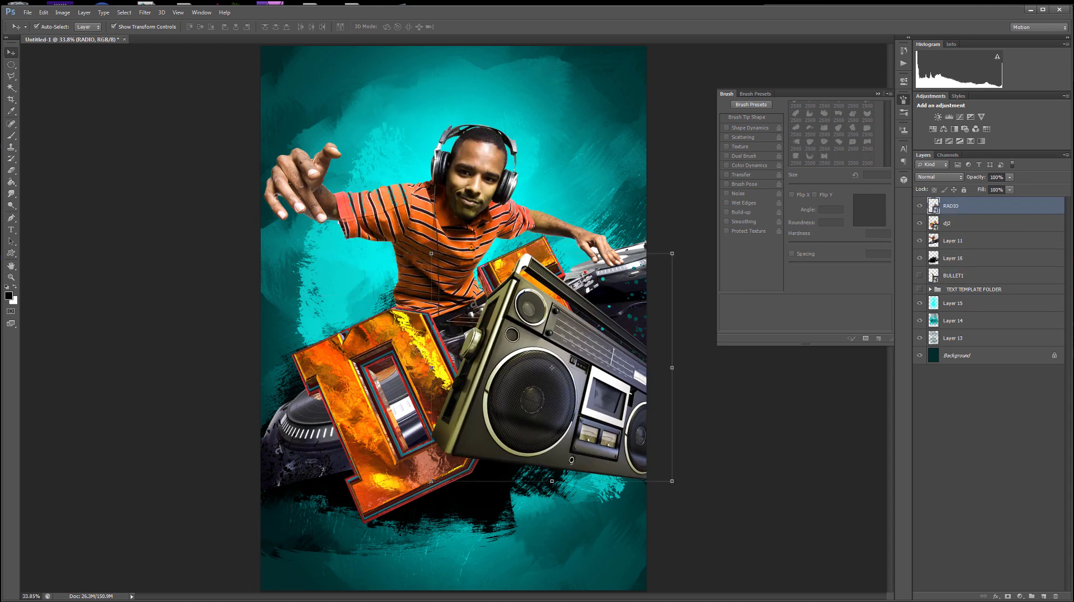
left_click_drag(431, 482, 586, 444)
left_click_drag(618, 366, 661, 529)
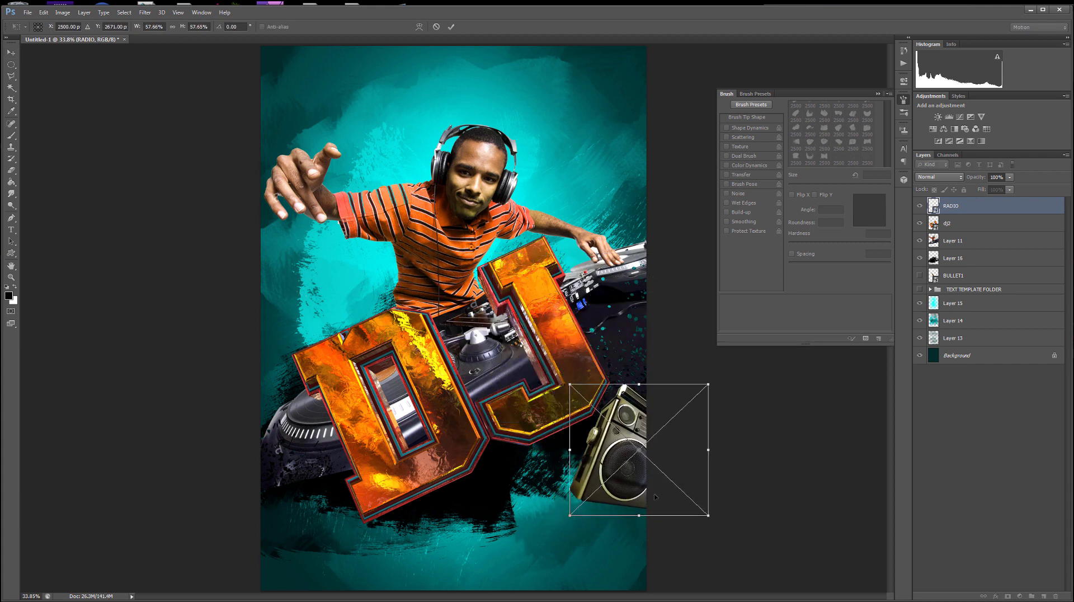
key("Return")
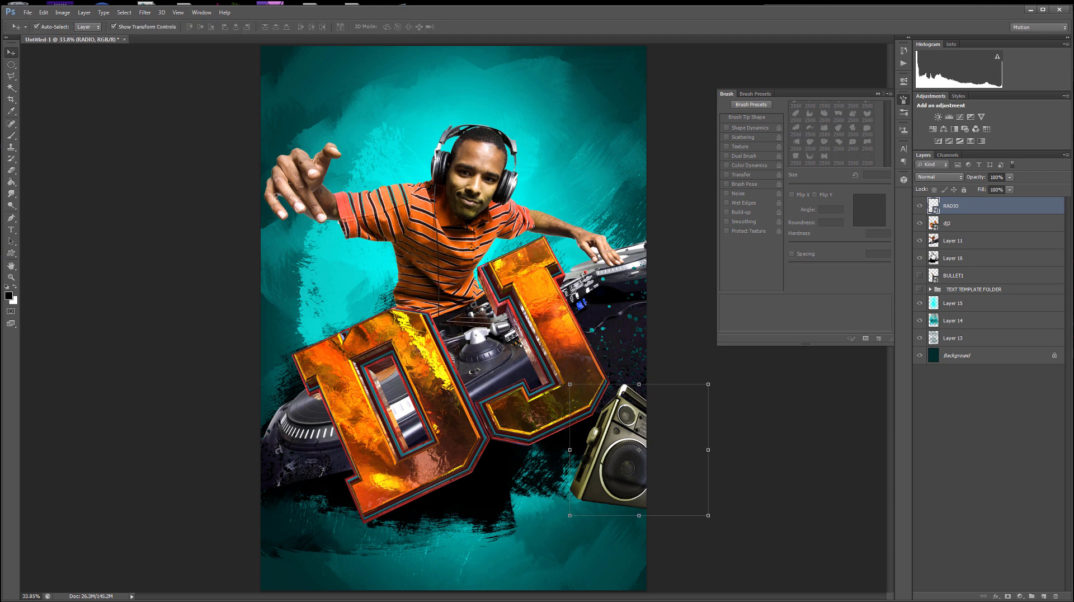
Duplicate the radio, scale the copy to about 50% and place it partly off the flyer's left edge, below the DJ's raised hand.
left_click_drag(1003, 208, 1046, 595)
left_click_drag(625, 441, 221, 230)
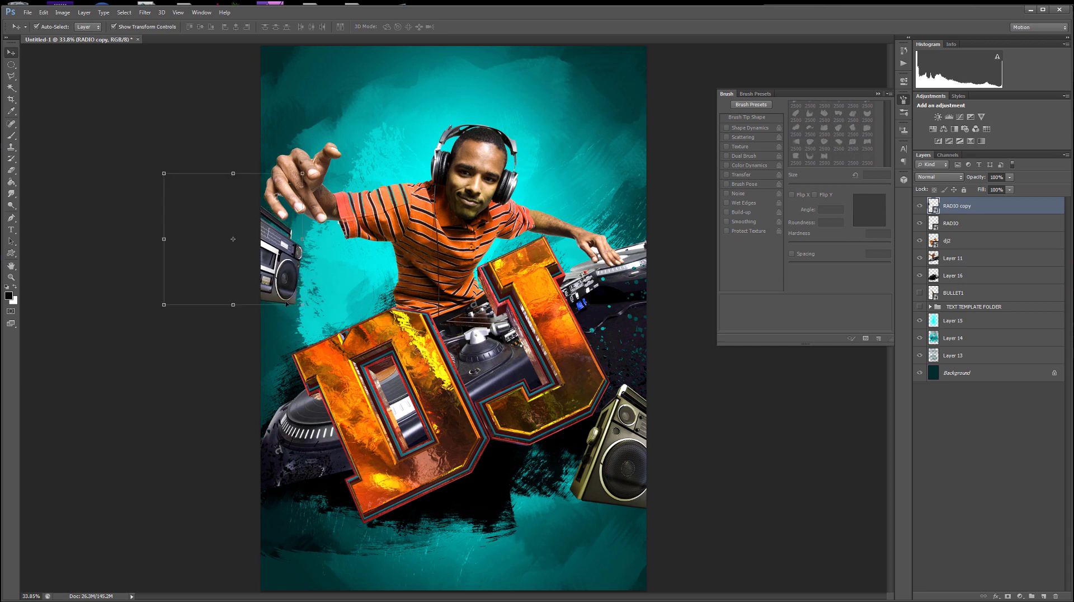
left_click_drag(164, 305, 183, 287)
left_click_drag(290, 223, 294, 280)
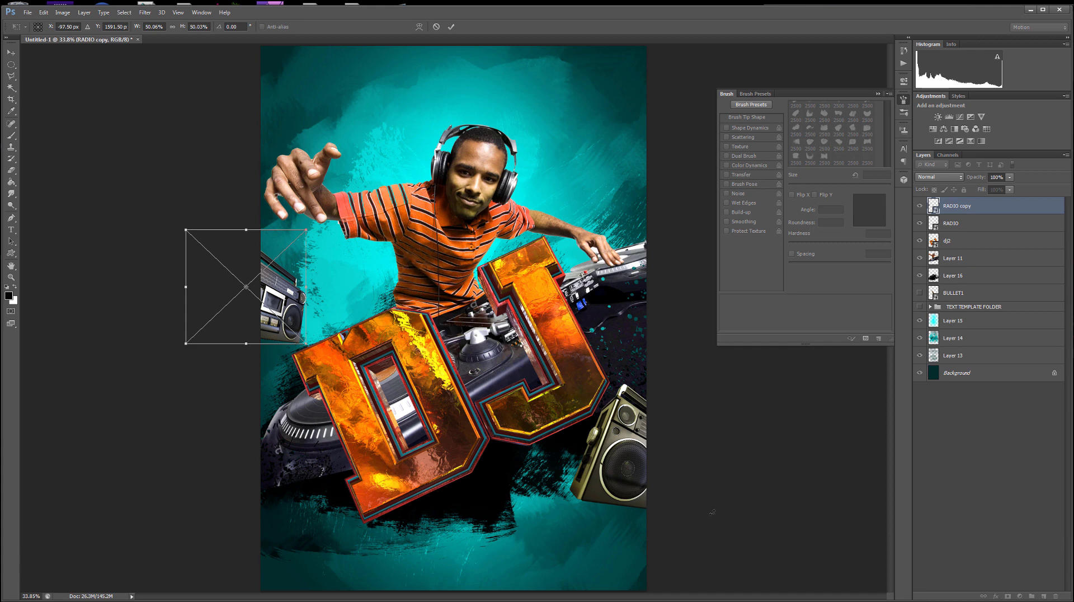
key("Return")
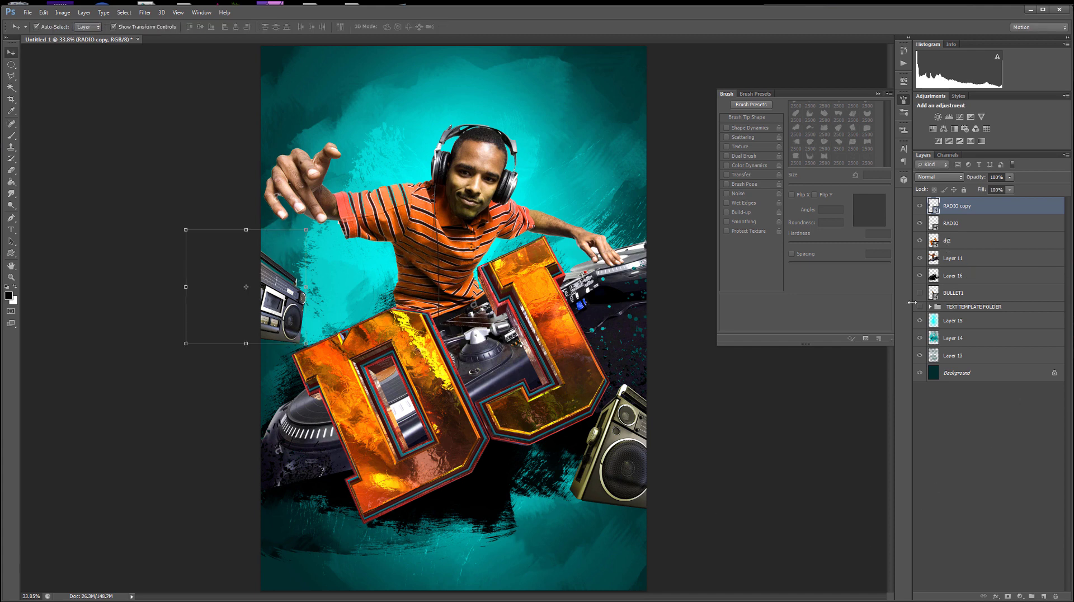
Show BULLET1 above all layers, rotate it to 60°, scale it to 57.16% and place it beside the top of the J.
left_click(920, 293)
left_click_drag(988, 294, 1016, 206)
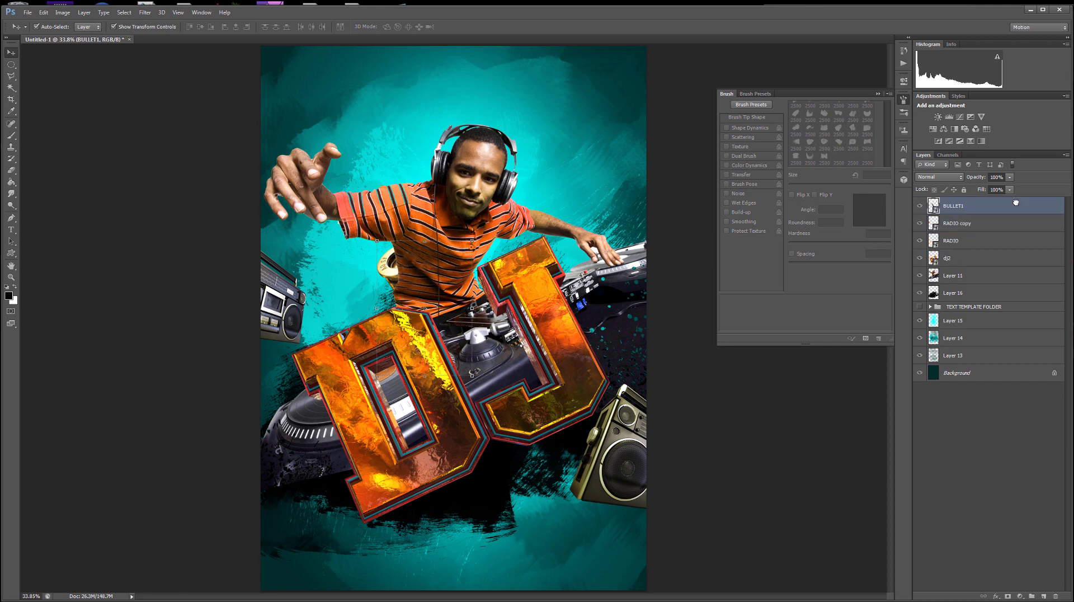
left_click_drag(442, 234, 632, 310)
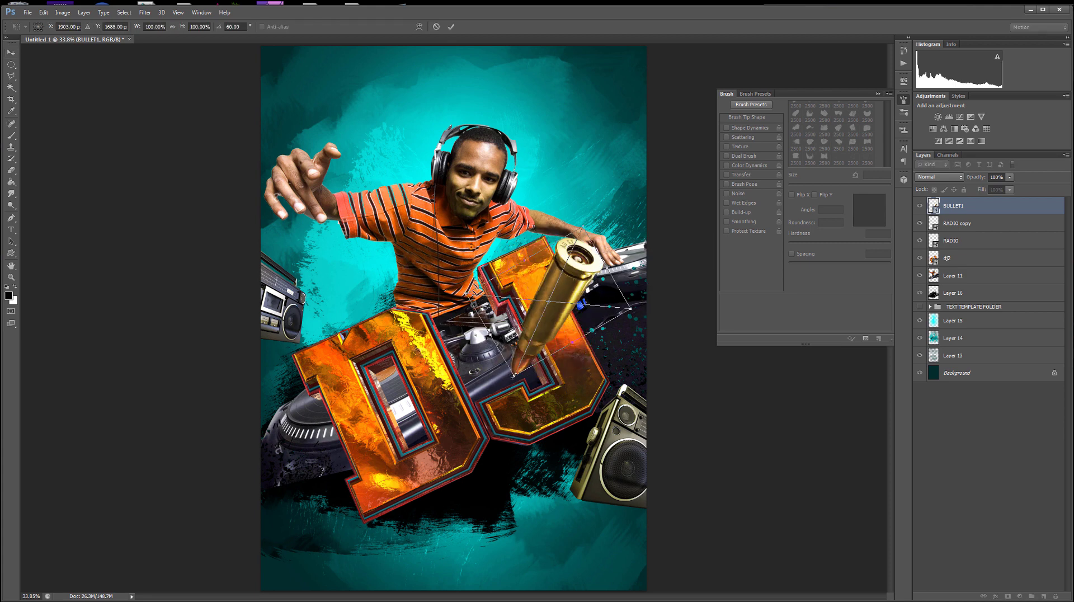
left_click_drag(514, 375, 563, 320)
left_click_drag(571, 263, 593, 256)
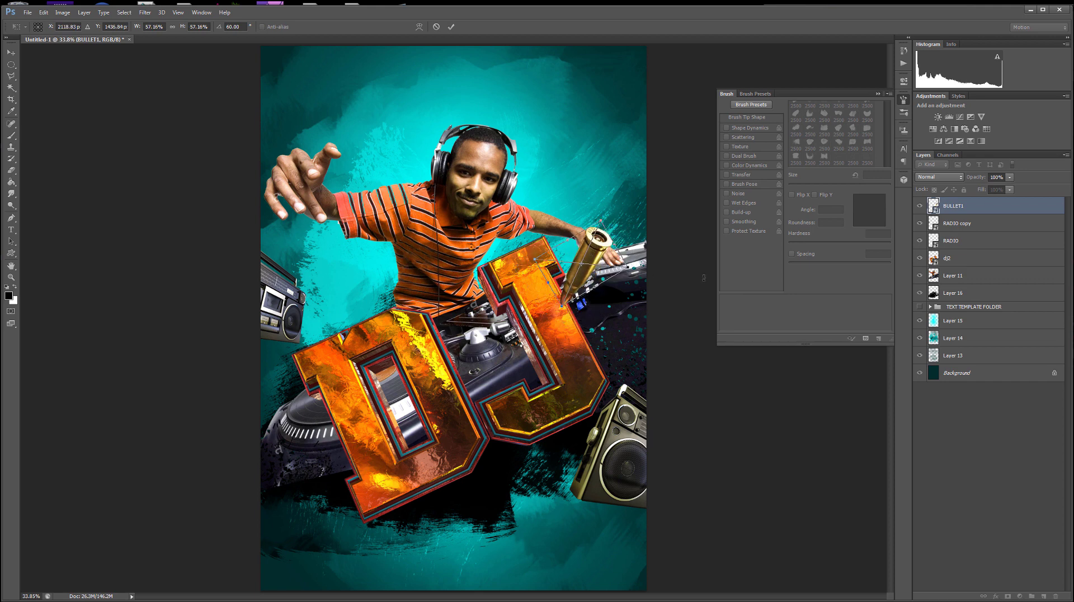
key("Return")
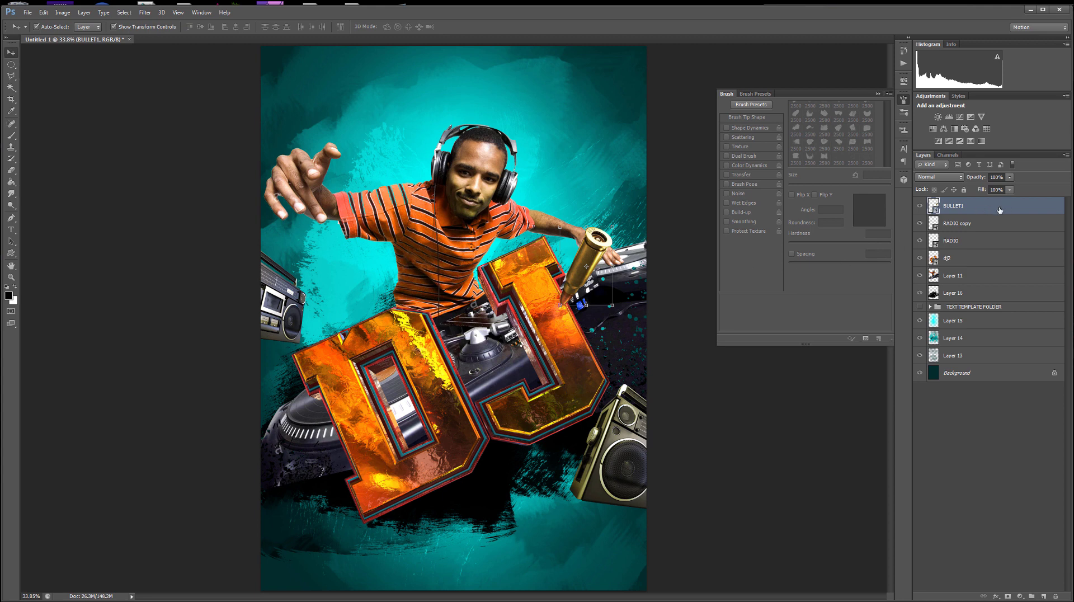
Duplicate the bullet, rotate the copy to -39.78°, scale it to 41.89% and place it at the D's lower-left corner.
left_click_drag(1000, 209, 1042, 594)
left_click_drag(587, 266, 365, 451)
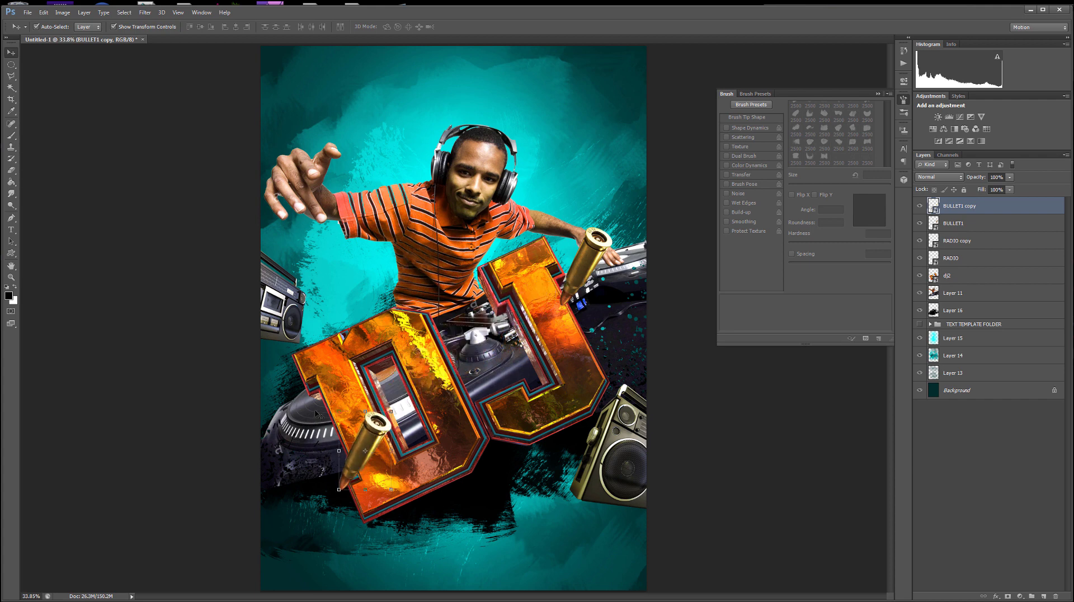
left_click_drag(335, 404, 425, 498)
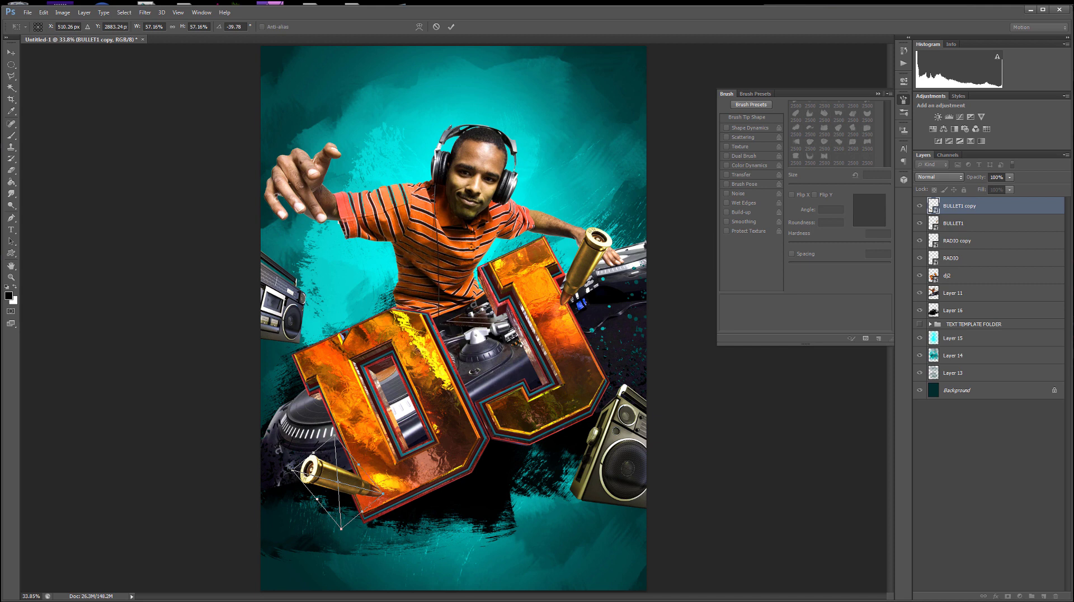
left_click_drag(291, 468, 316, 477)
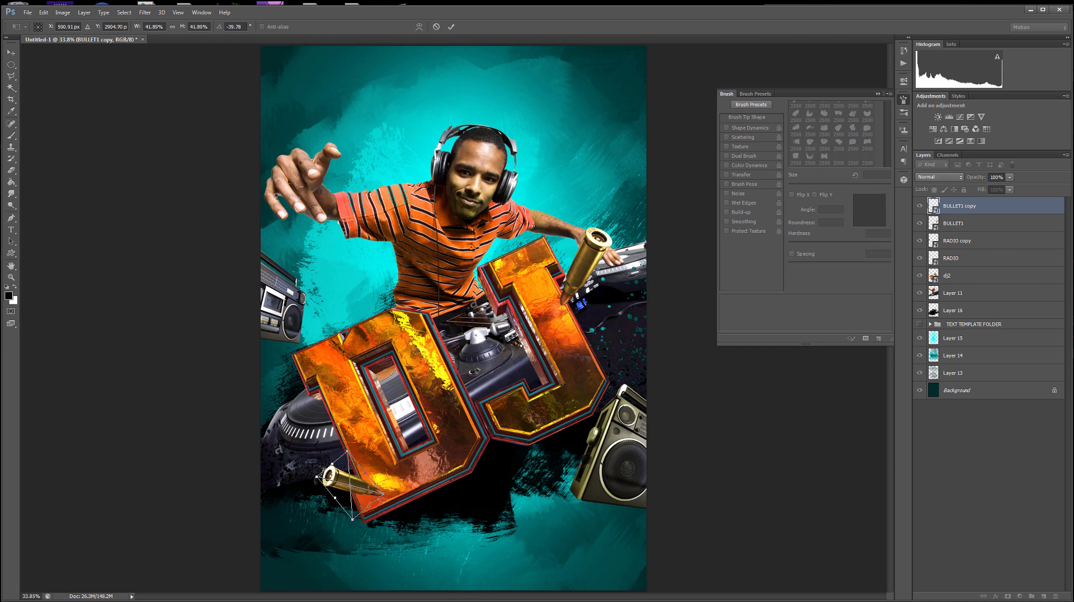
key("Return")
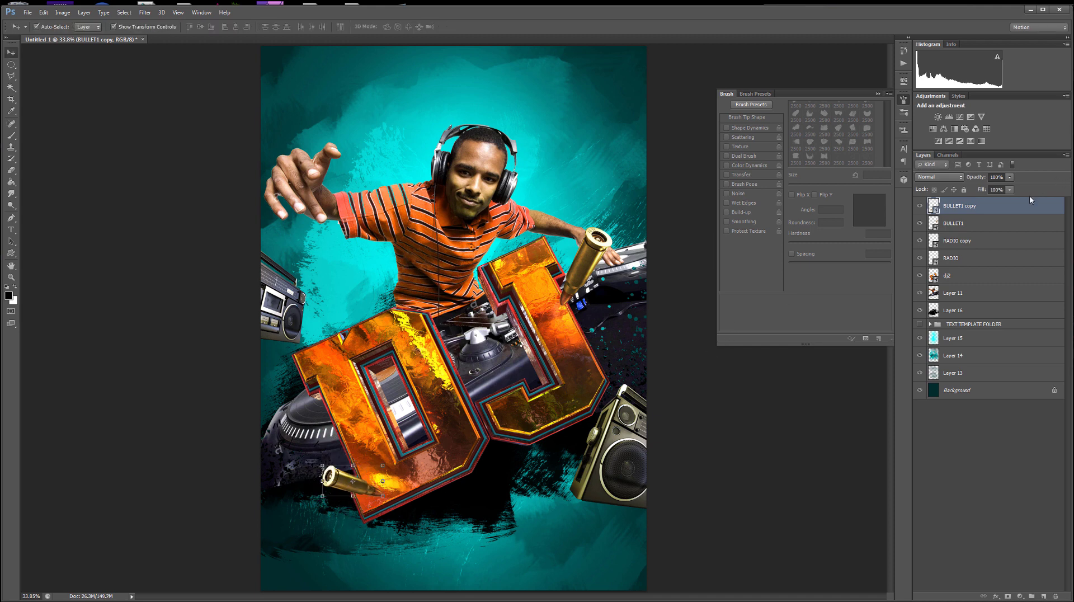
Duplicate the small bullet and place the new copy between the D and the J, below the mixer.
left_click_drag(1031, 200, 1042, 596)
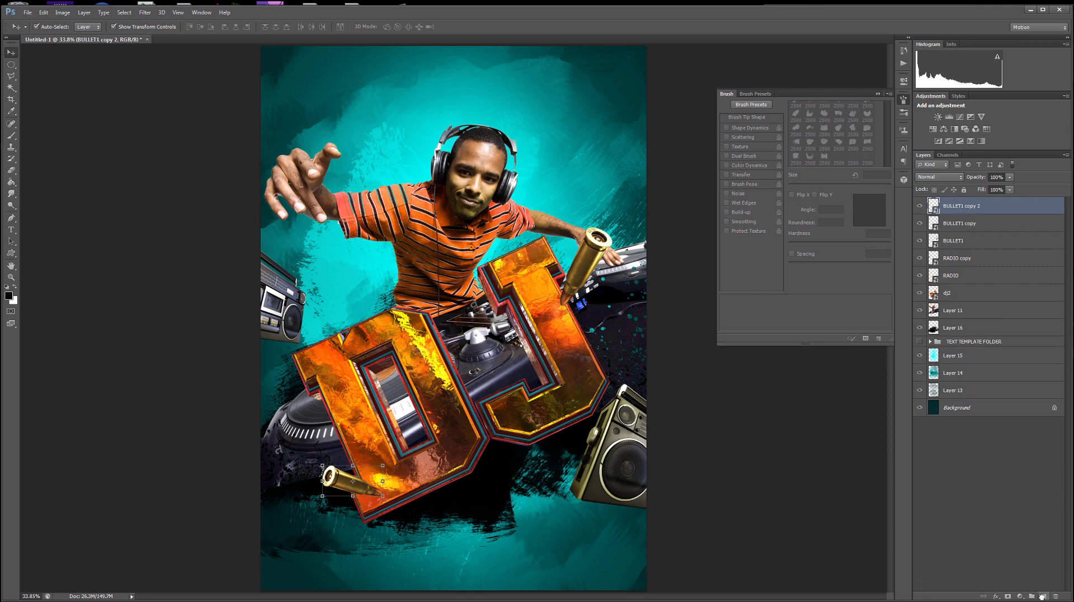
mouse_move(340, 482)
left_mouse_down()
mouse_move(398, 423)
mouse_move(483, 383)
left_mouse_up()
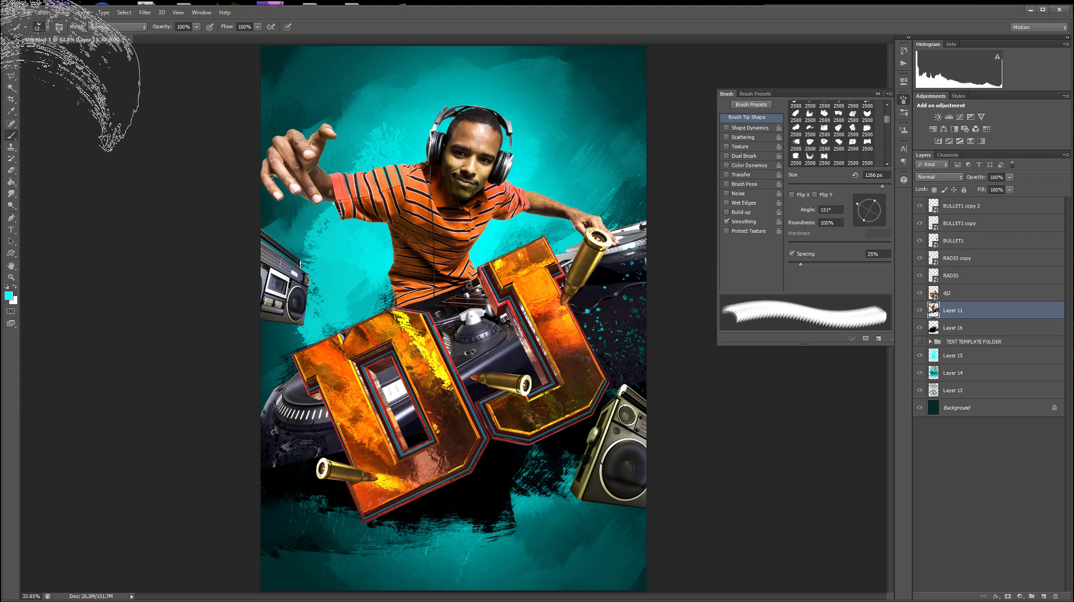
Choose the 410 px sharp-ray brush tip, enlarge it to 1600 px and paint cyan rays beside the DJ on Layer 11.
left_click(48, 27)
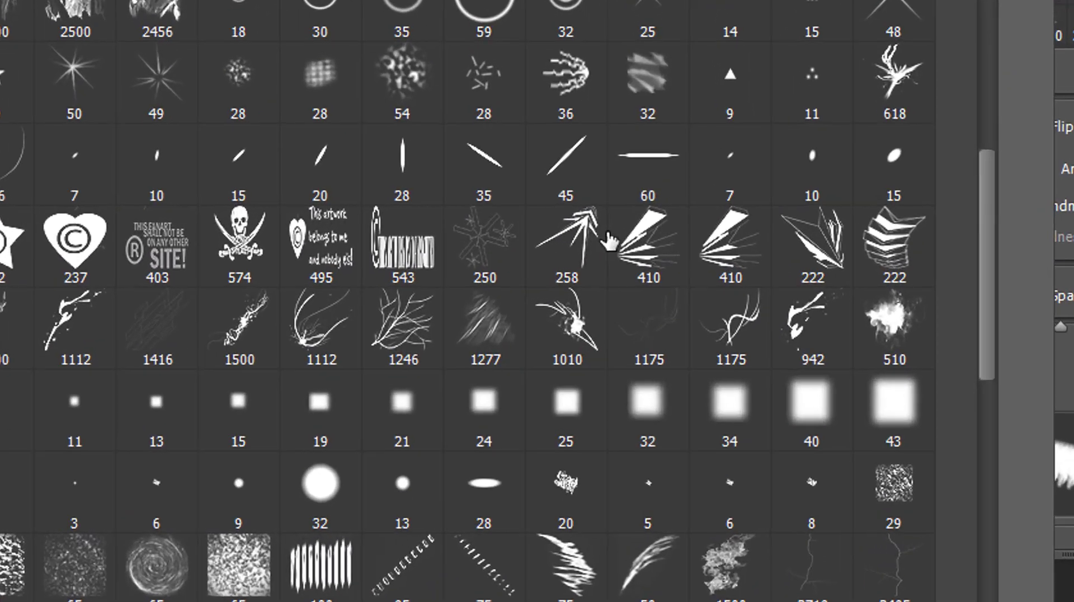
double_click(659, 234)
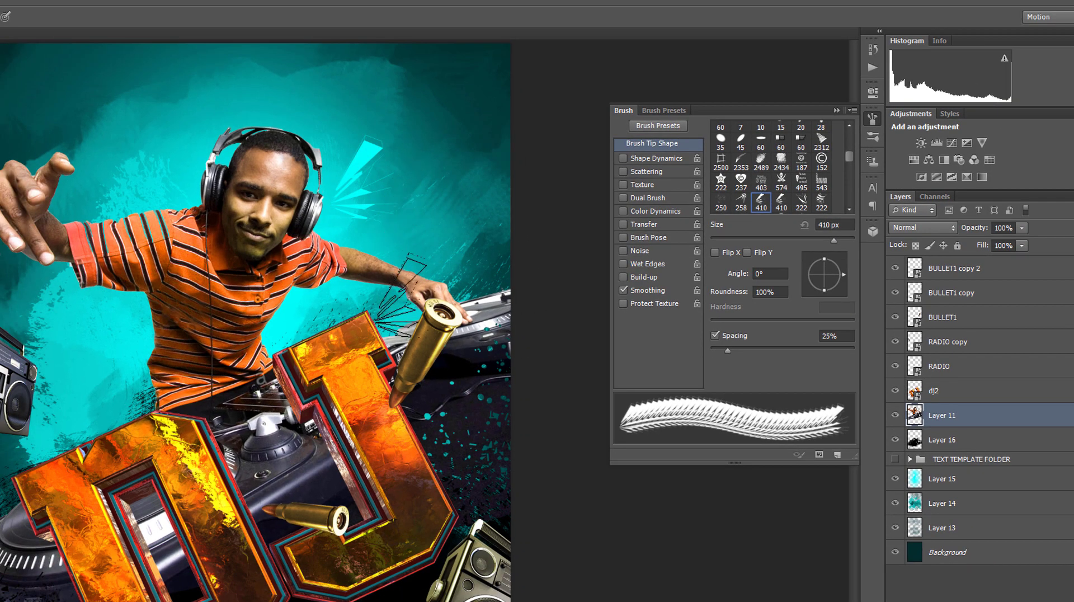
key("bracketright")
key("bracketright")
key("bracketright")
key("bracketright")
key("bracketright")
key("bracketright")
key("bracketright")
key("bracketright")
key("bracketright")
key("bracketright")
key("bracketright")
key("bracketright")
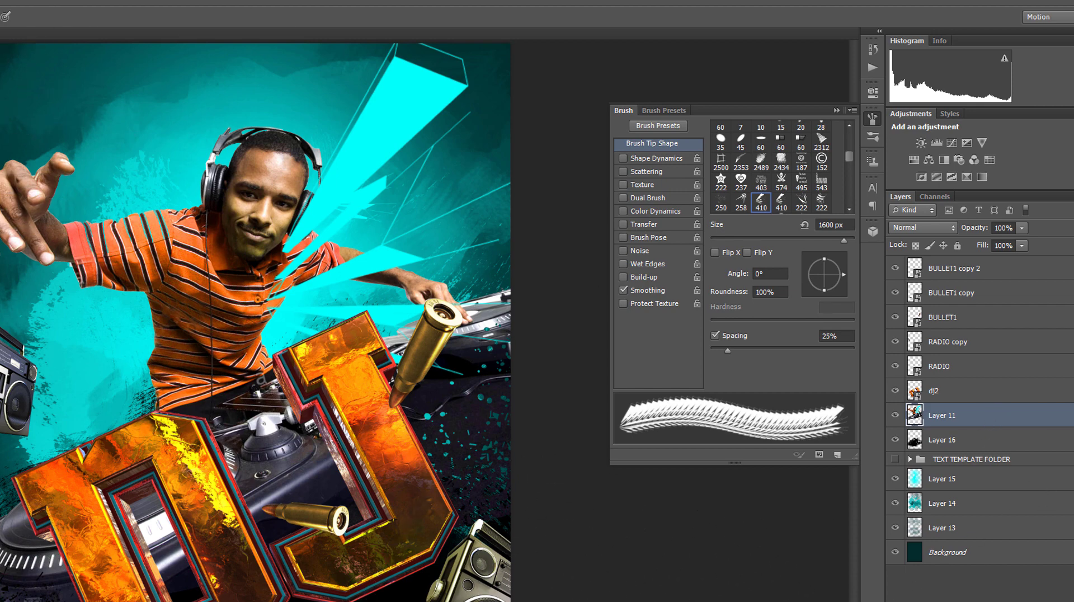
Undo the ray strokes on Layer 11 and stamp the cyan rays beside the DJ on a new layer above Layer 15.
key("ctrl+z")
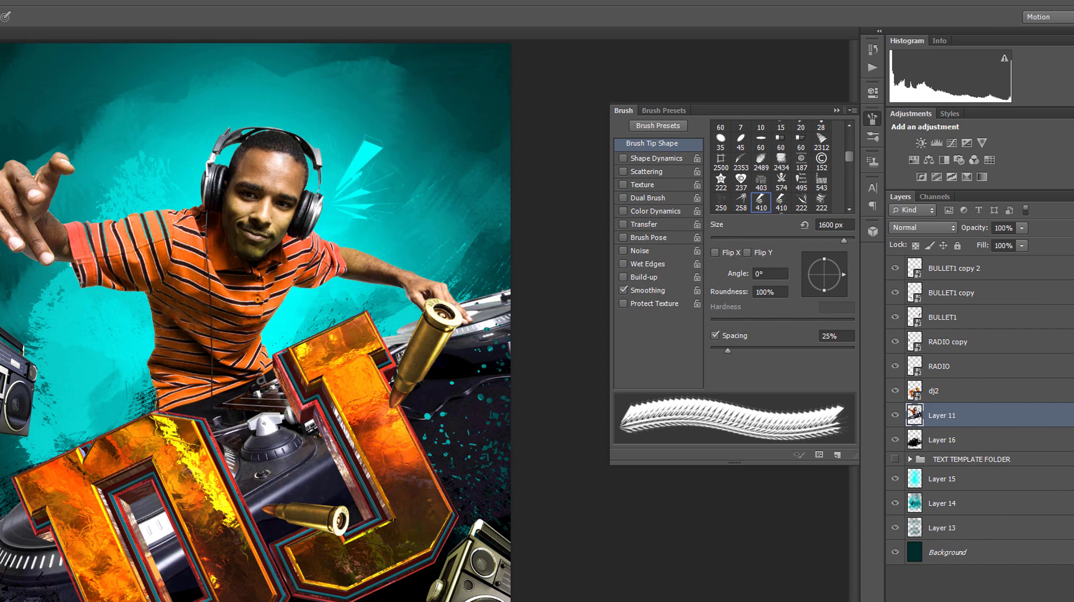
key("ctrl+alt+z")
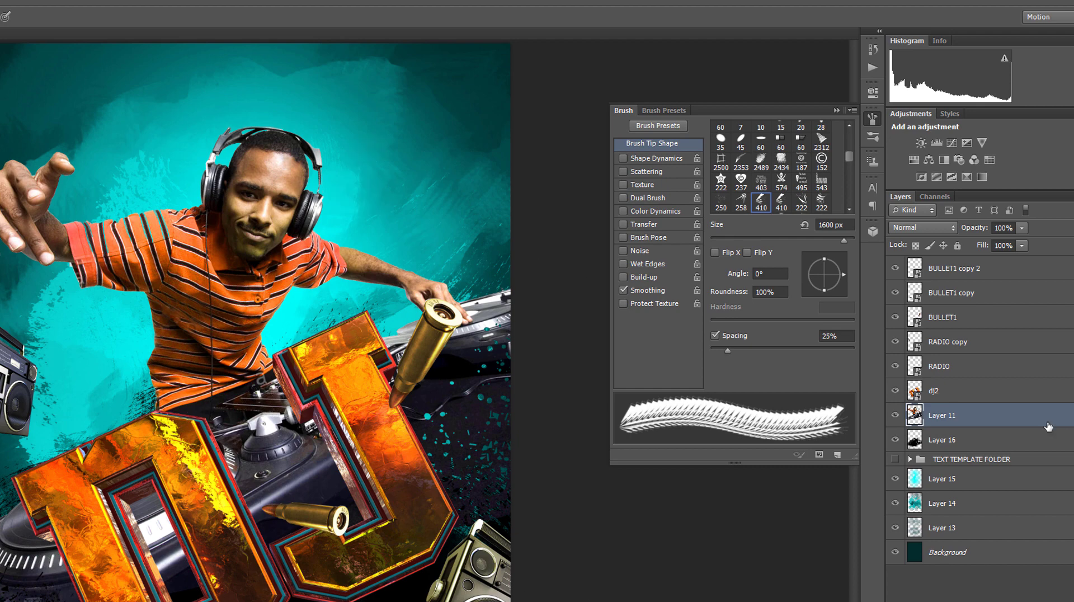
left_click(1022, 479)
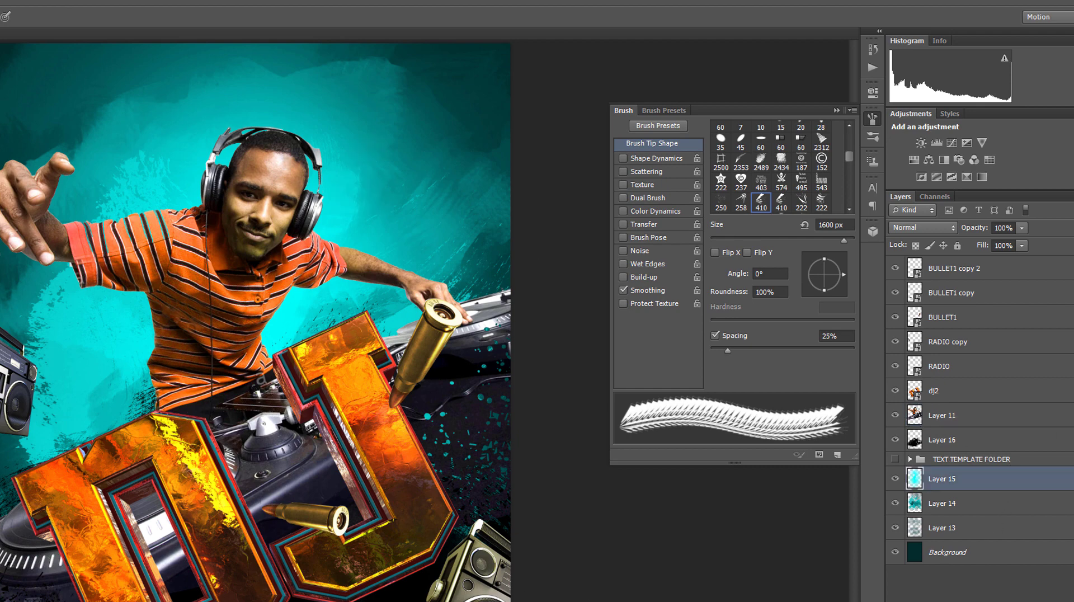
key("ctrl+shift+alt+n")
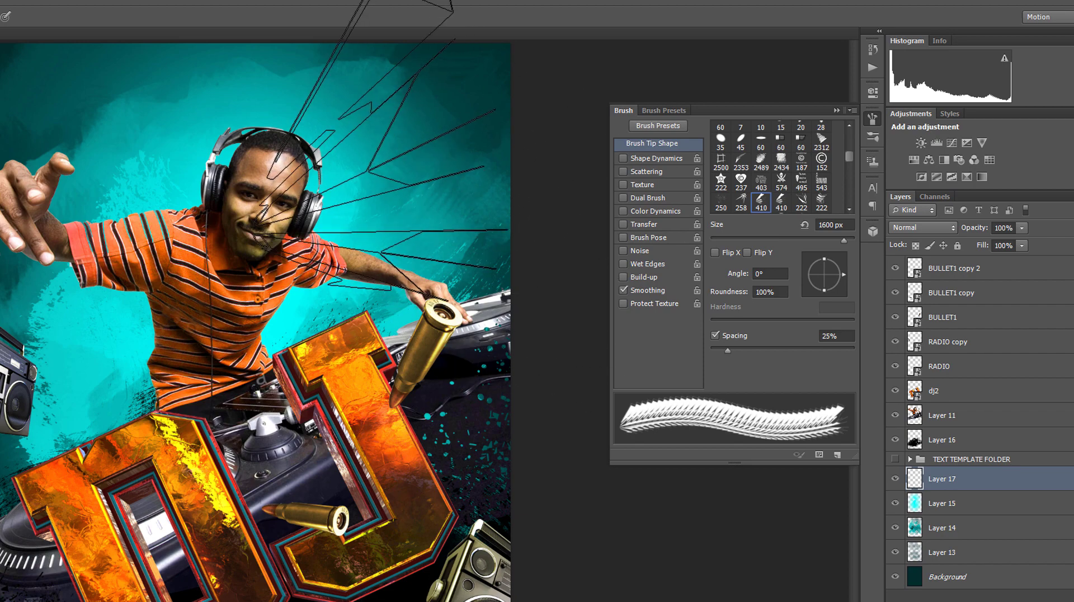
left_click(426, 139)
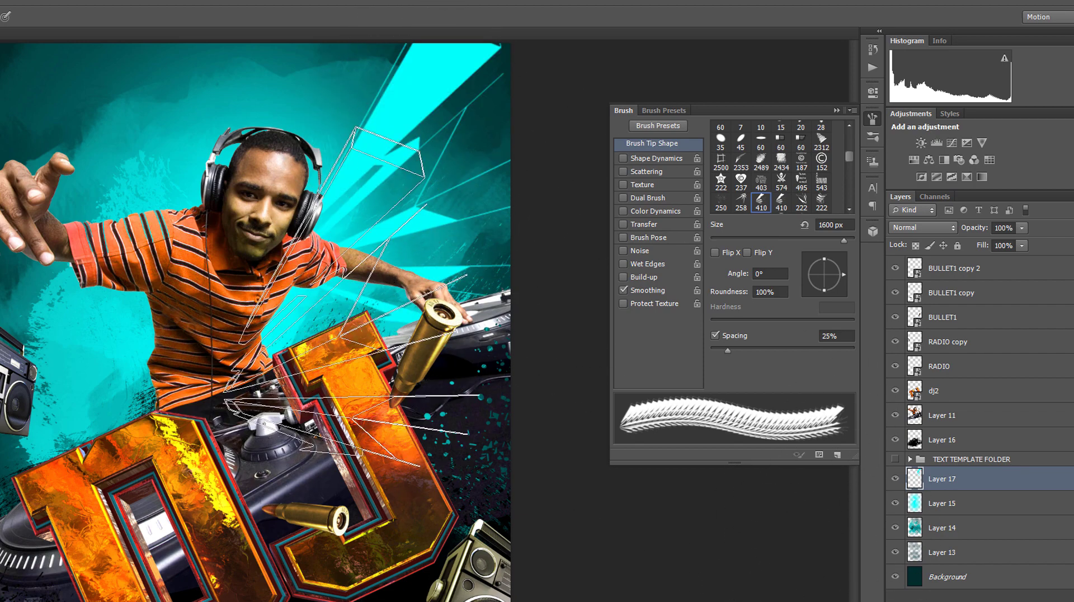
left_click(363, 224)
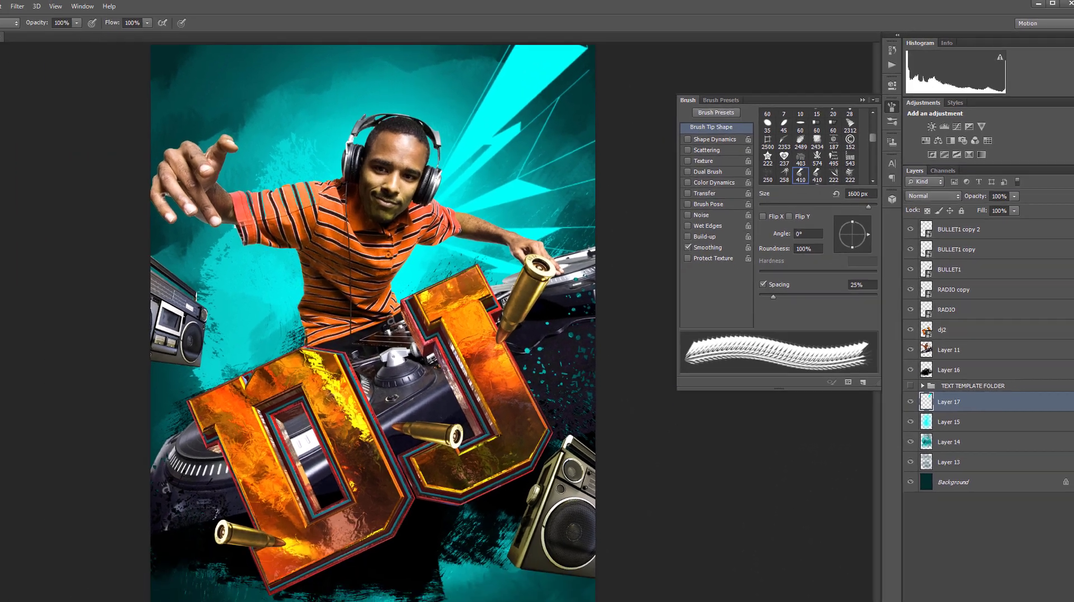
Stamp dark teal rays beside the DJ's head with the ray brush reduced to 1000 px and its tip angled to 10°.
left_click(9, 296)
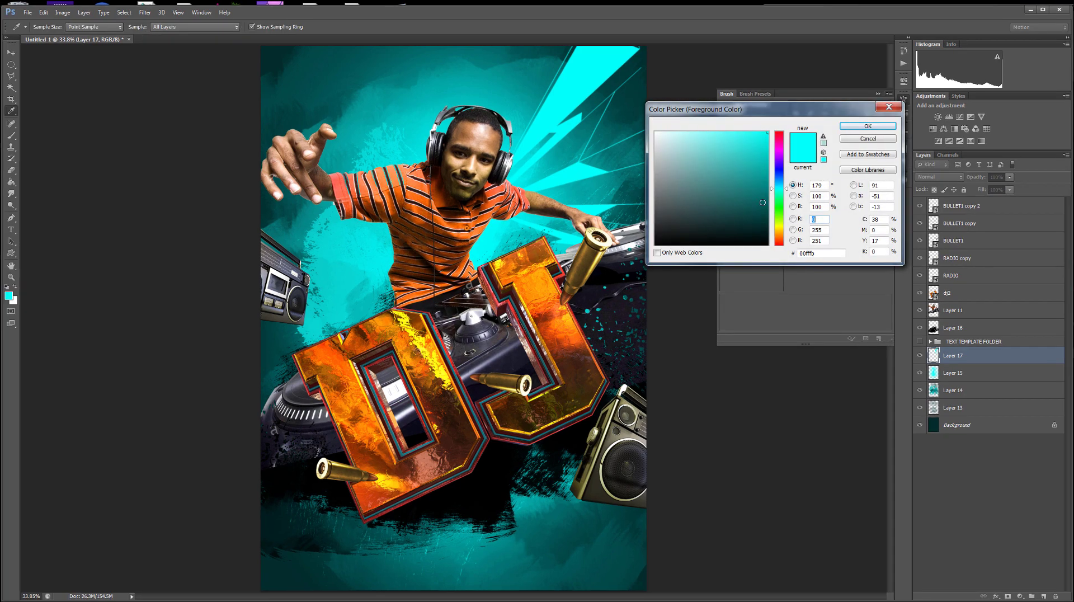
left_click(763, 202)
left_click(866, 126)
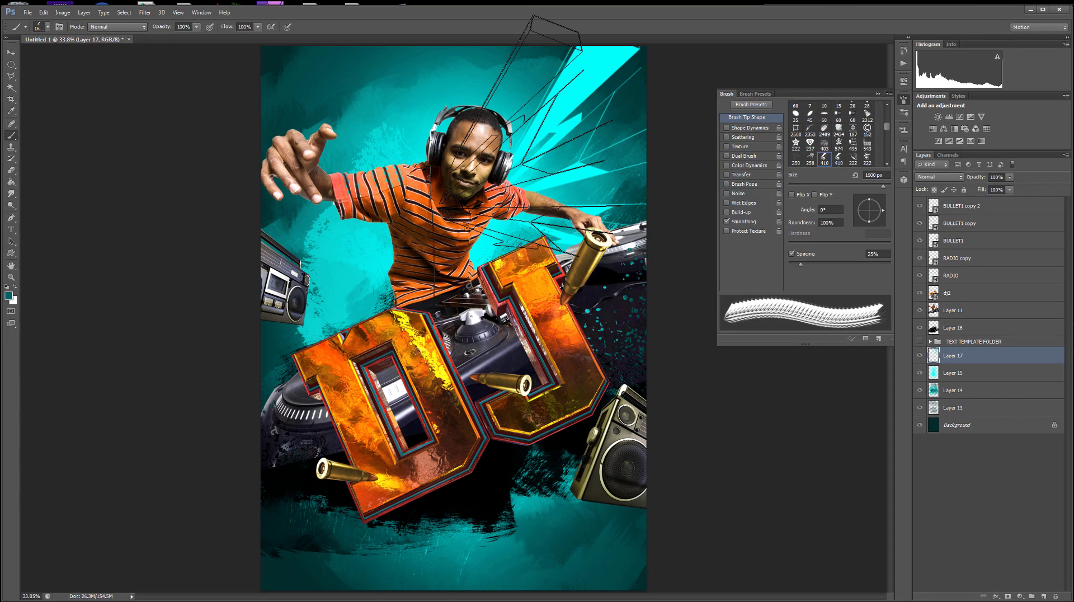
key("bracketleft")
key("bracketleft")
key("bracketleft")
key("bracketleft")
key("bracketleft")
key("bracketleft")
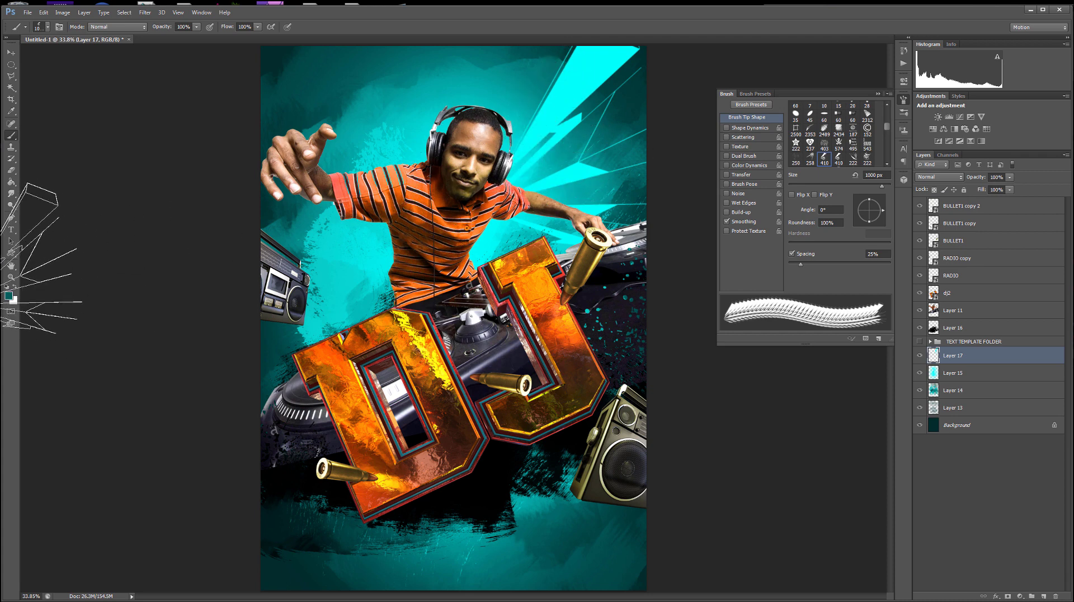
left_click_drag(882, 210, 882, 208)
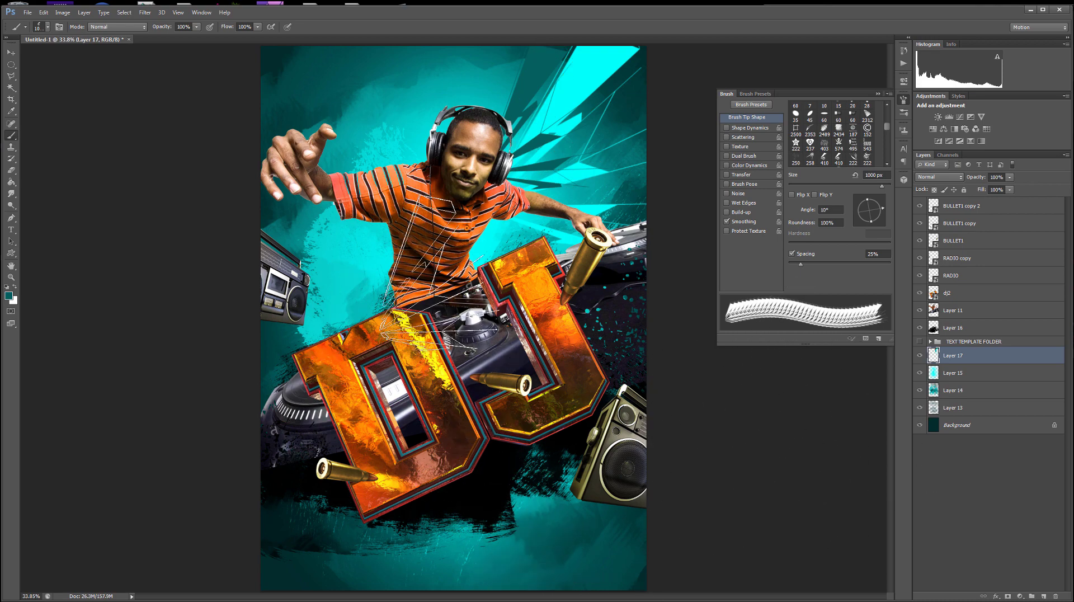
Stamp more dark teal rays in the flyer's lower-left corner at -147° and beside the left radio at -161°.
left_click_drag(882, 212, 859, 217)
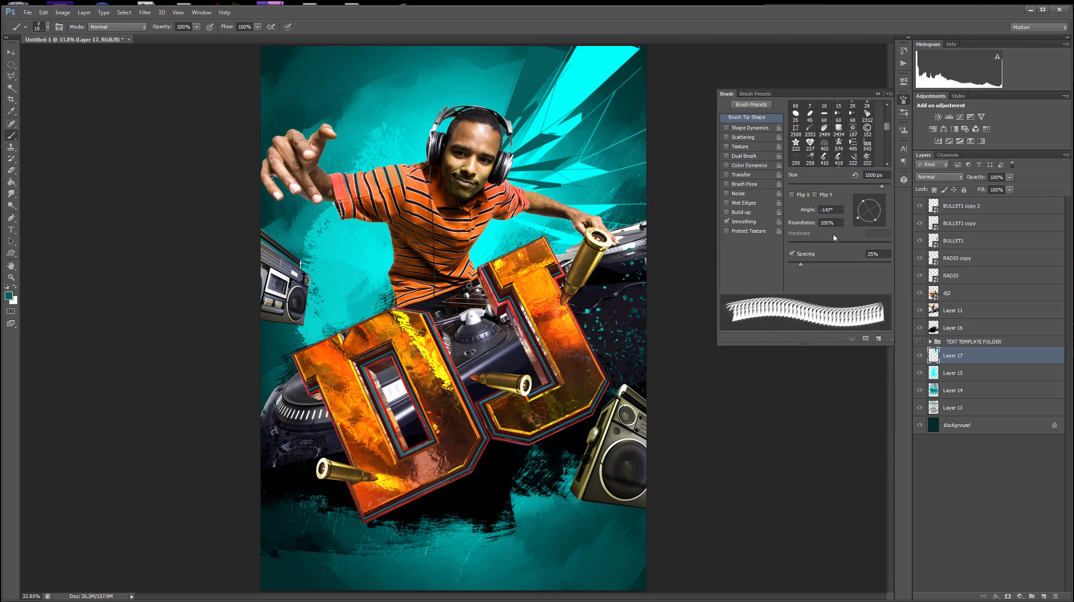
left_click(273, 525)
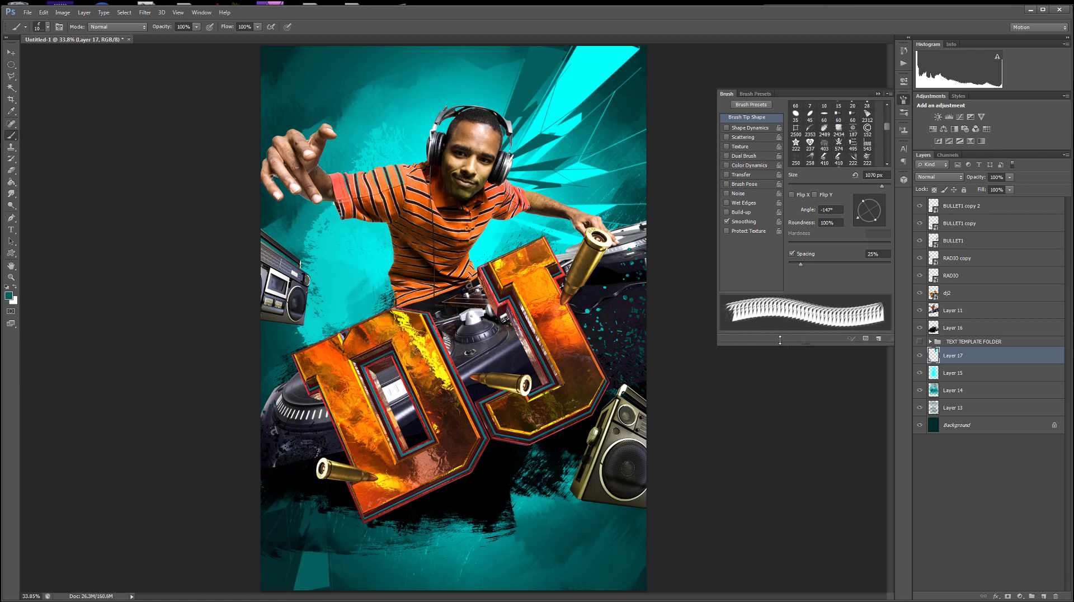
left_click_drag(861, 226, 856, 216)
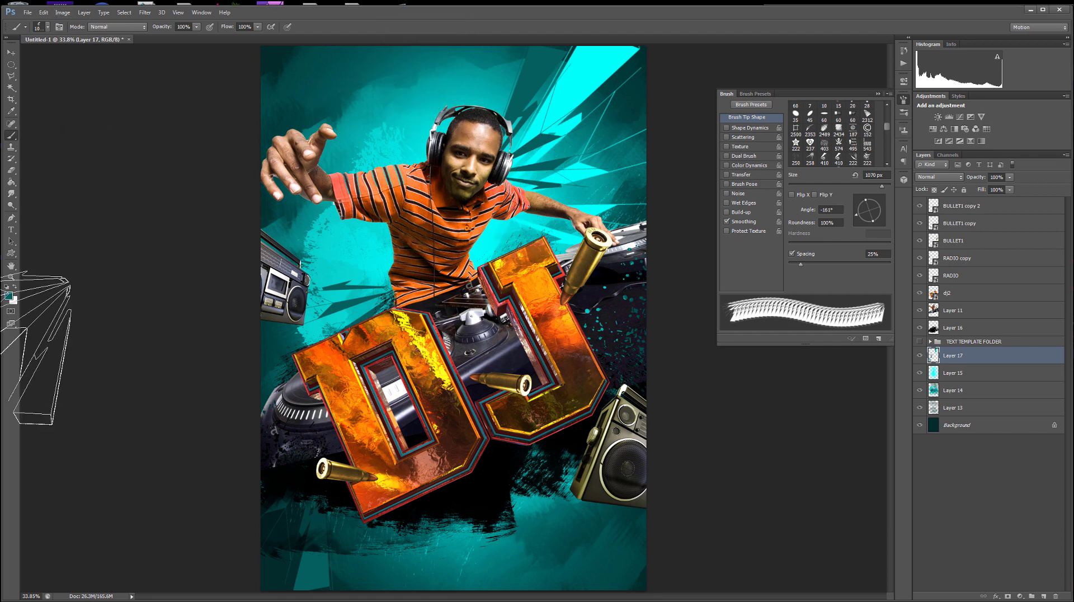
Choose the 222 px chevron-shaped brush tip and set the foreground colour to orange #d3500c sampled from the colour palette image.
left_click(48, 28)
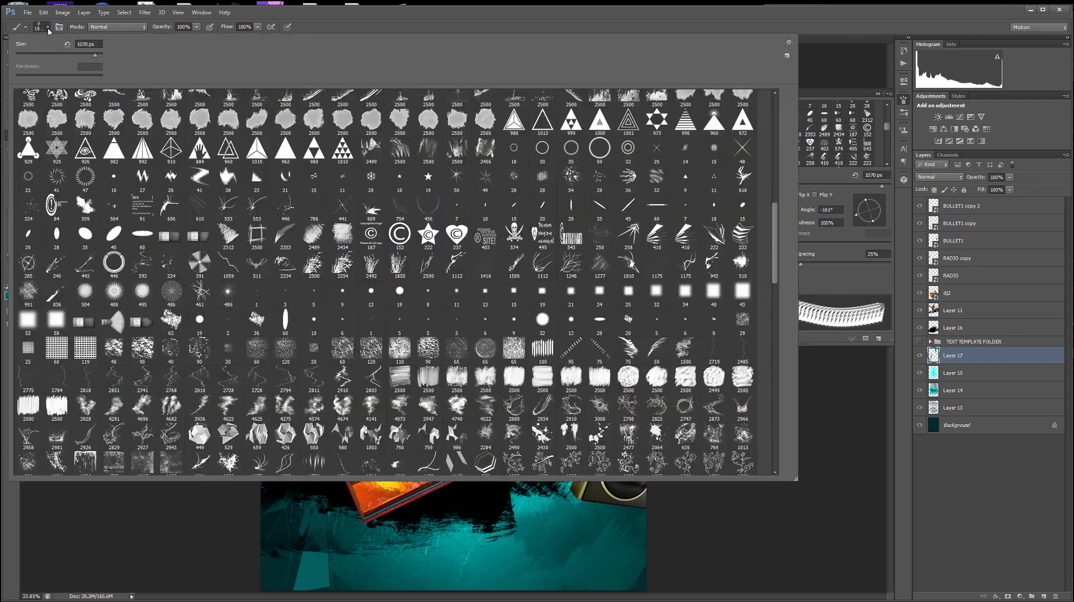
double_click(742, 234)
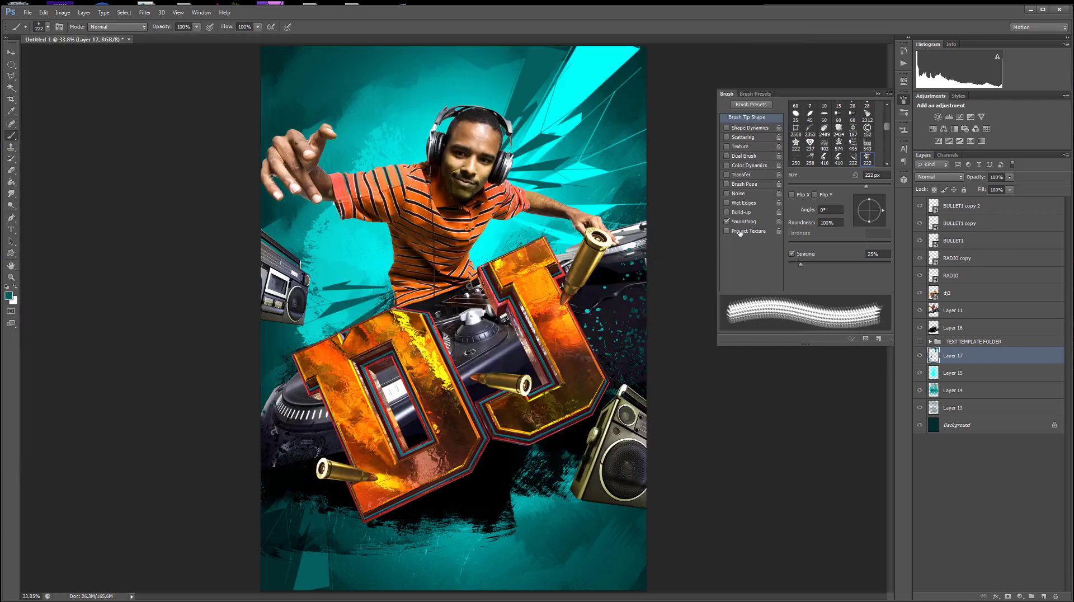
left_click(9, 296)
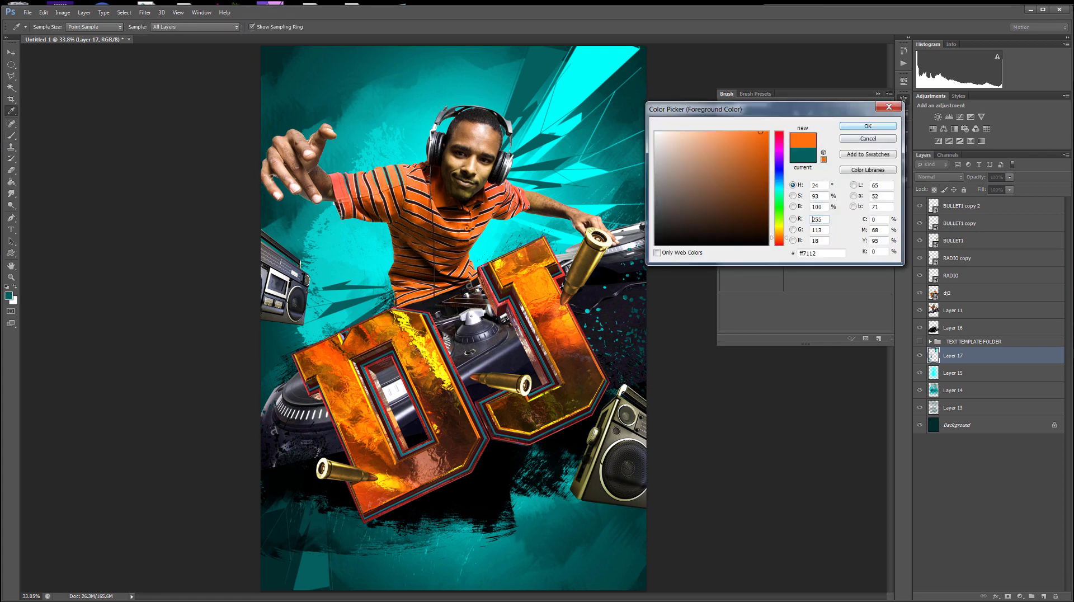
left_click(868, 139)
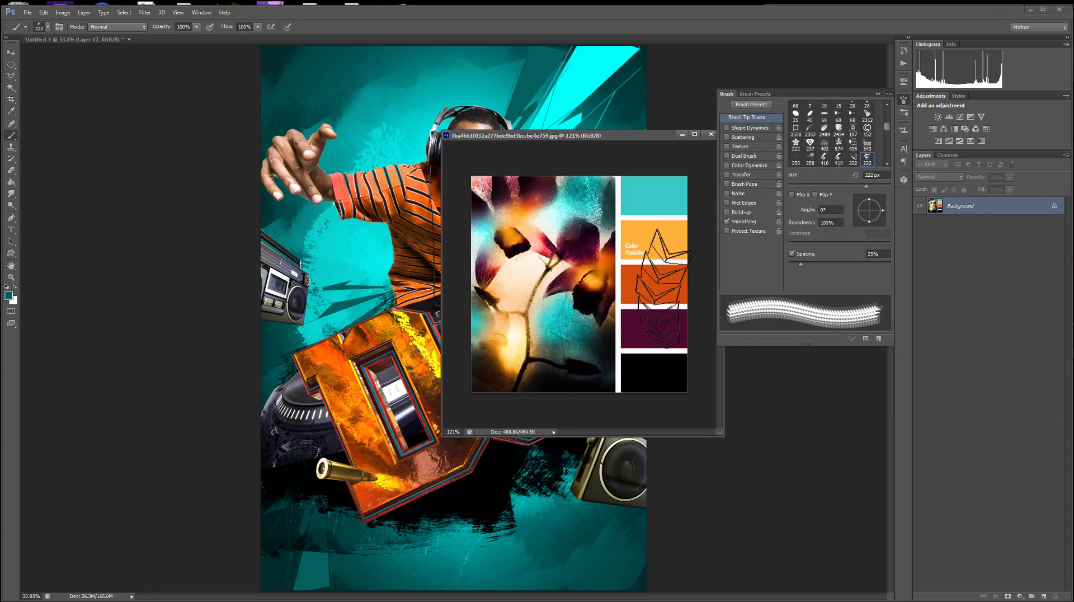
left_click(10, 297)
left_click(647, 277)
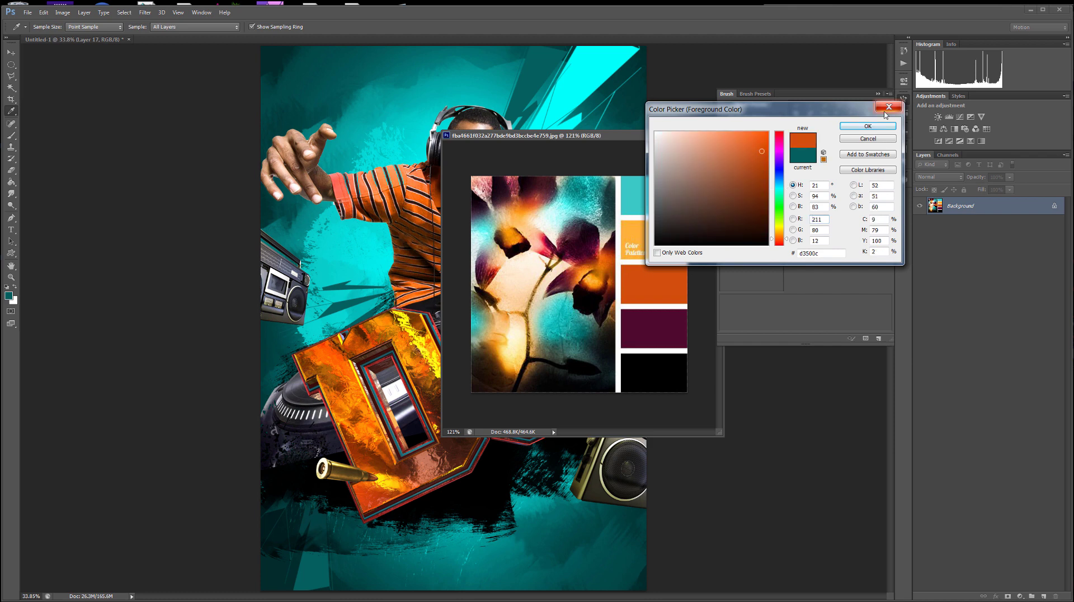
left_click(868, 126)
key("b")
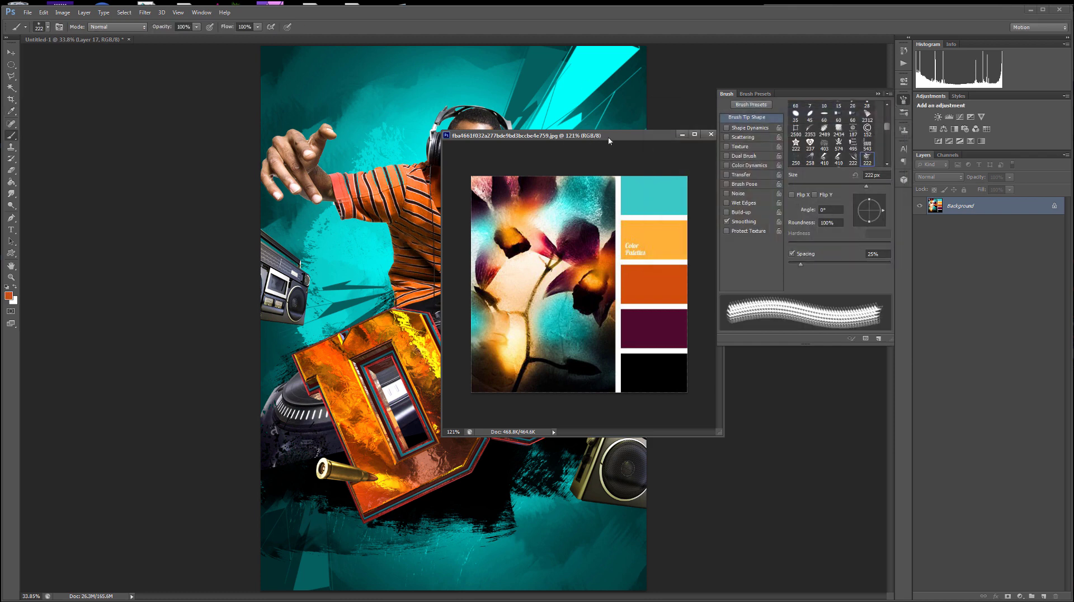
left_click_drag(608, 136, 1073, 128)
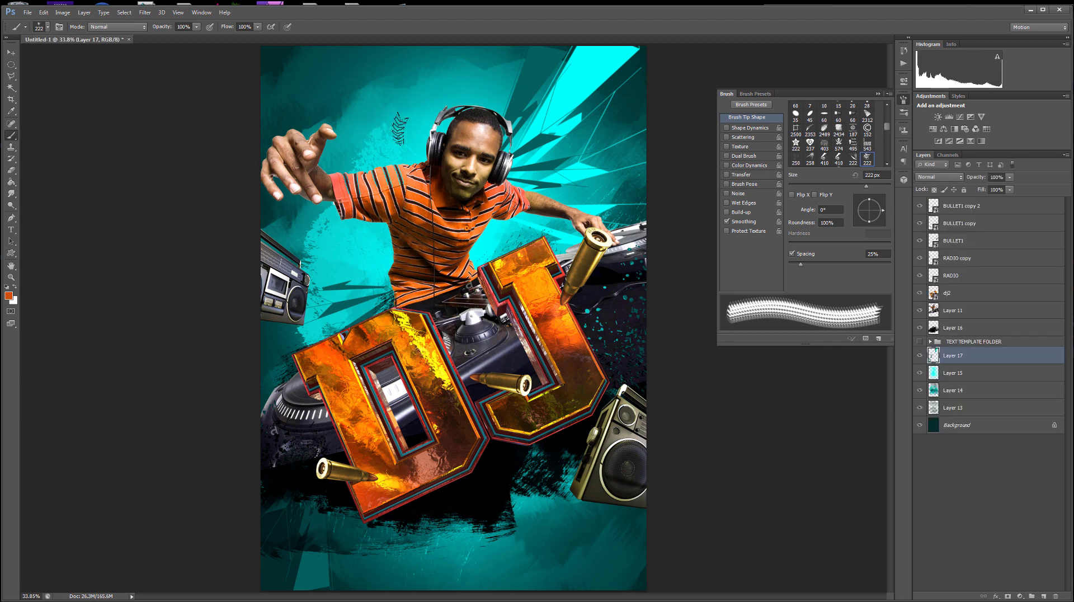
Stamp an orange chevron shape near the raised hand at 222 px, another behind the opposite shoulder at 1500 px and a rotated one below the lettering.
left_click(385, 136)
key("]")
key("]")
key("]")
key("]")
key("]")
key("]")
key("]")
key("]")
key("]")
key("]")
key("]")
key("]")
key("]")
key("]")
key("]")
key("]")
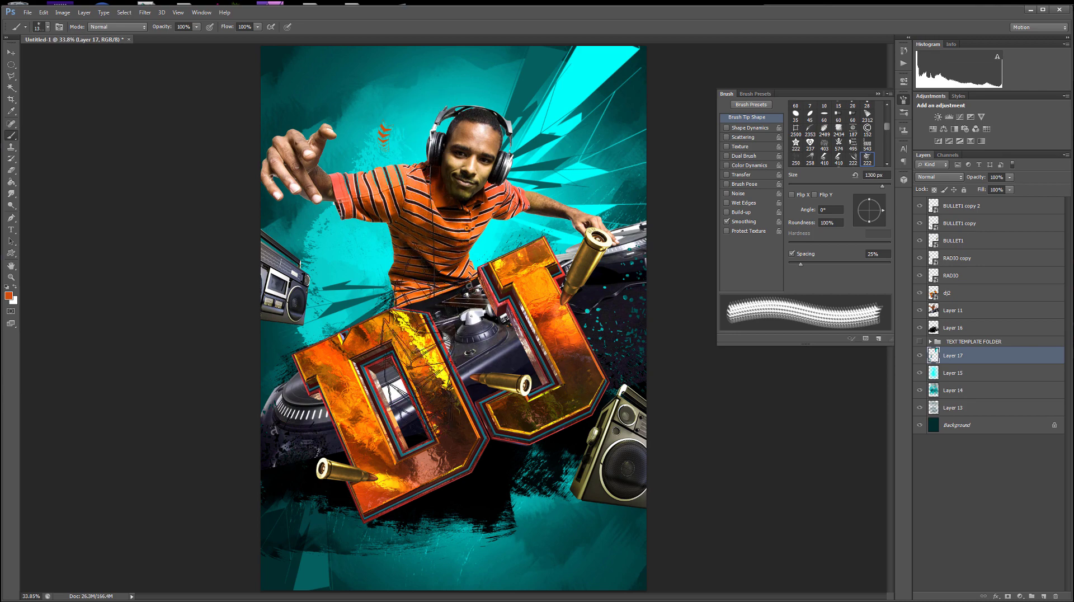
key("]")
key("]")
left_click(518, 223)
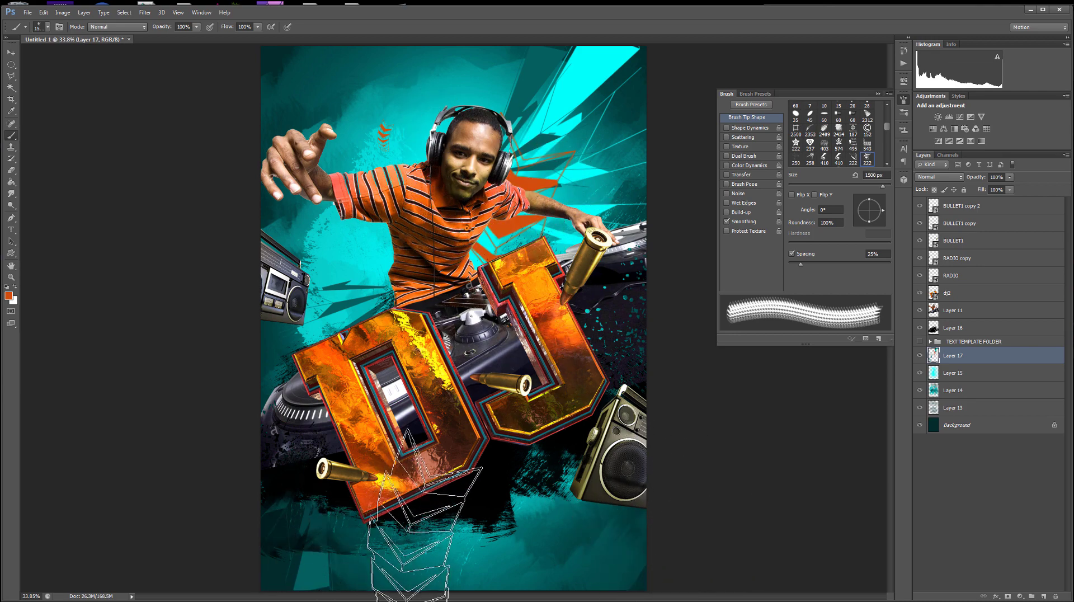
left_click_drag(886, 220, 881, 203)
left_click(420, 512)
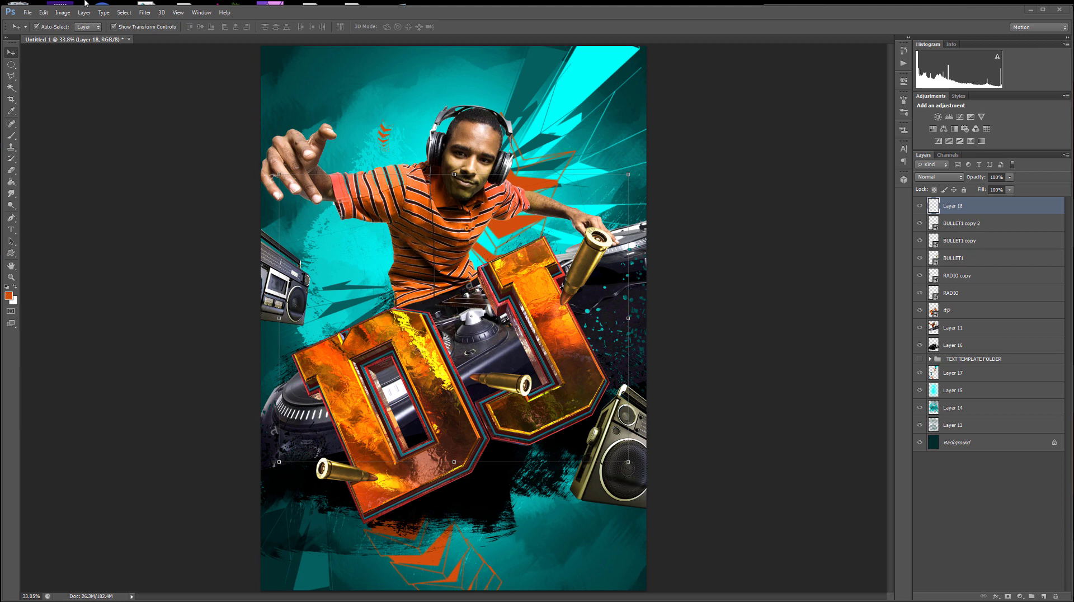
Paste the fire image, rotate it by -4.69° and position it over the flyer's upper left, around the raised arm.
left_click(49, 14)
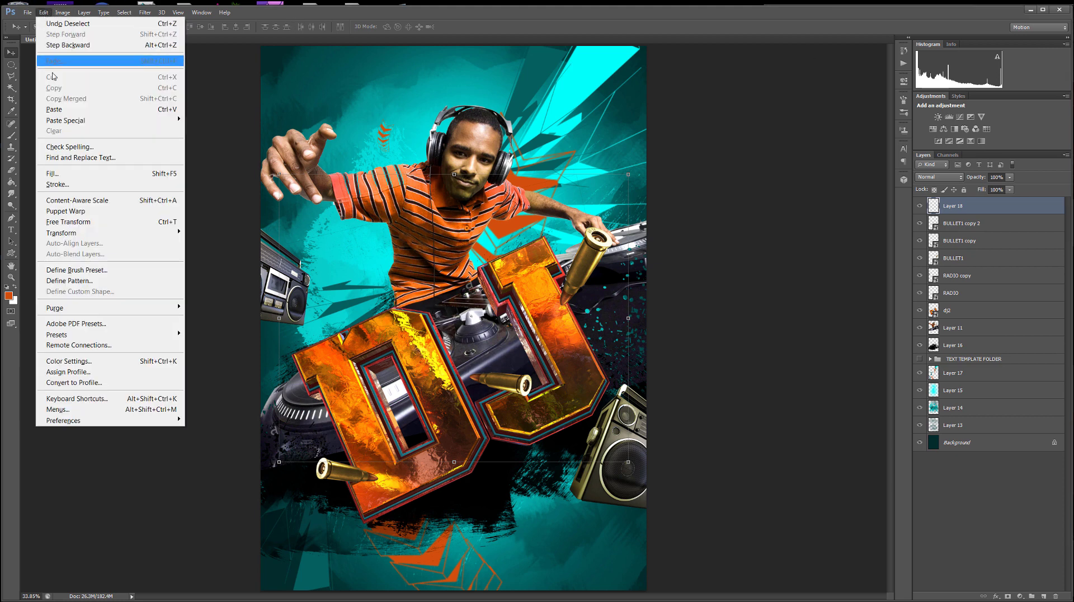
left_click(55, 110)
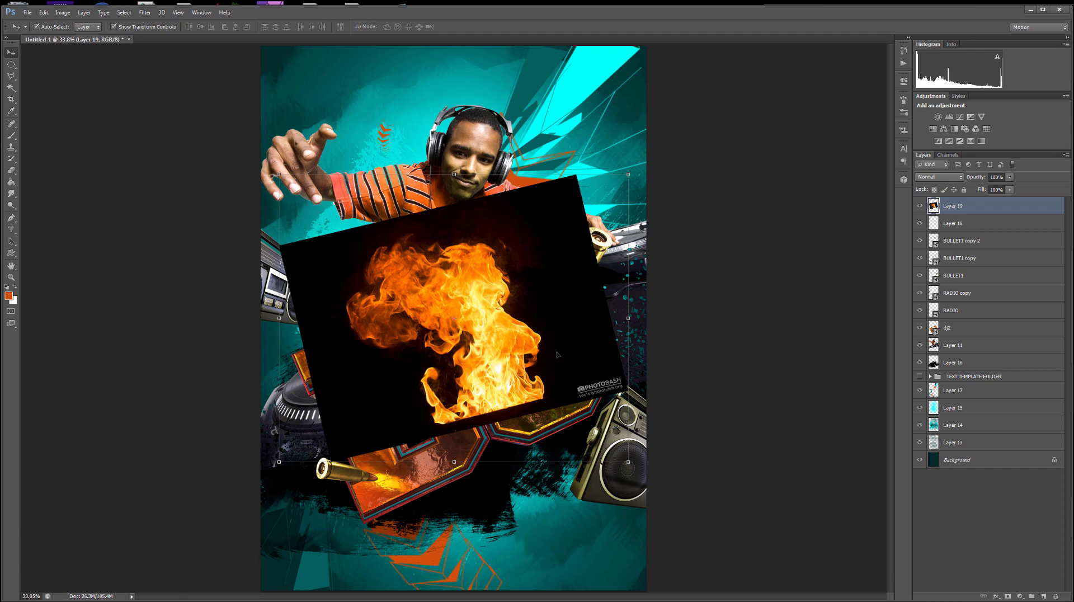
left_click_drag(557, 354, 547, 292)
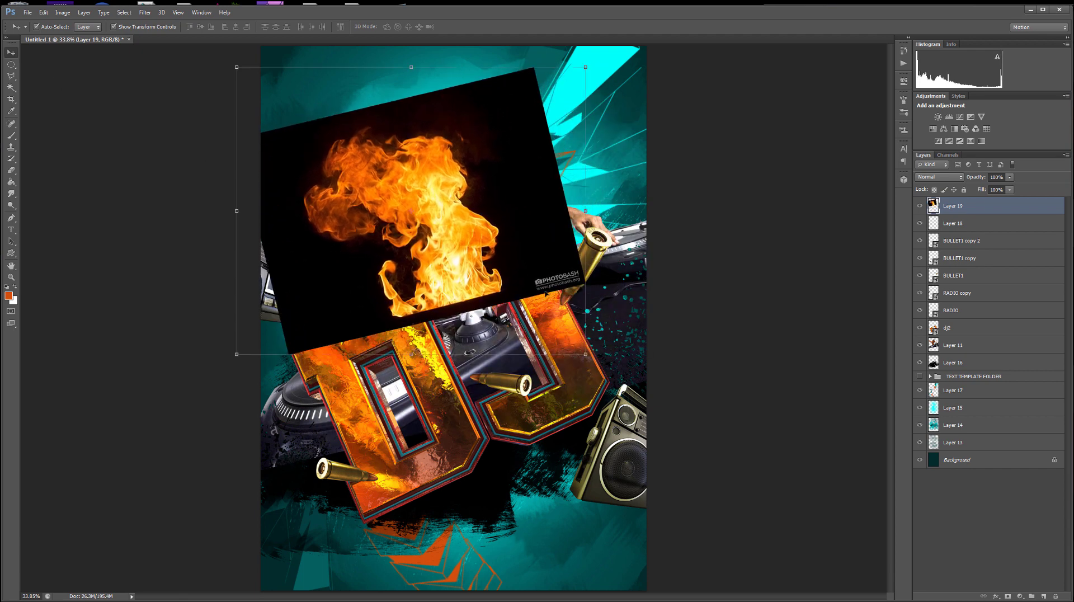
left_click_drag(592, 359, 604, 344)
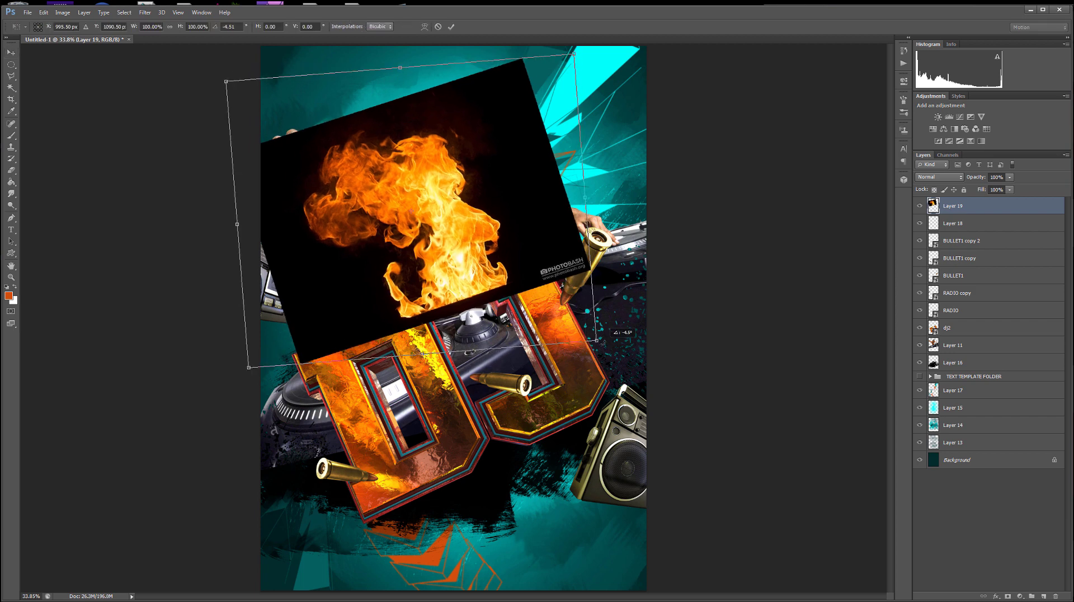
left_click_drag(568, 216, 519, 211)
Place the fire layer beneath Layer 11 and try the Screen and Normal blend modes on it.
left_click(953, 176)
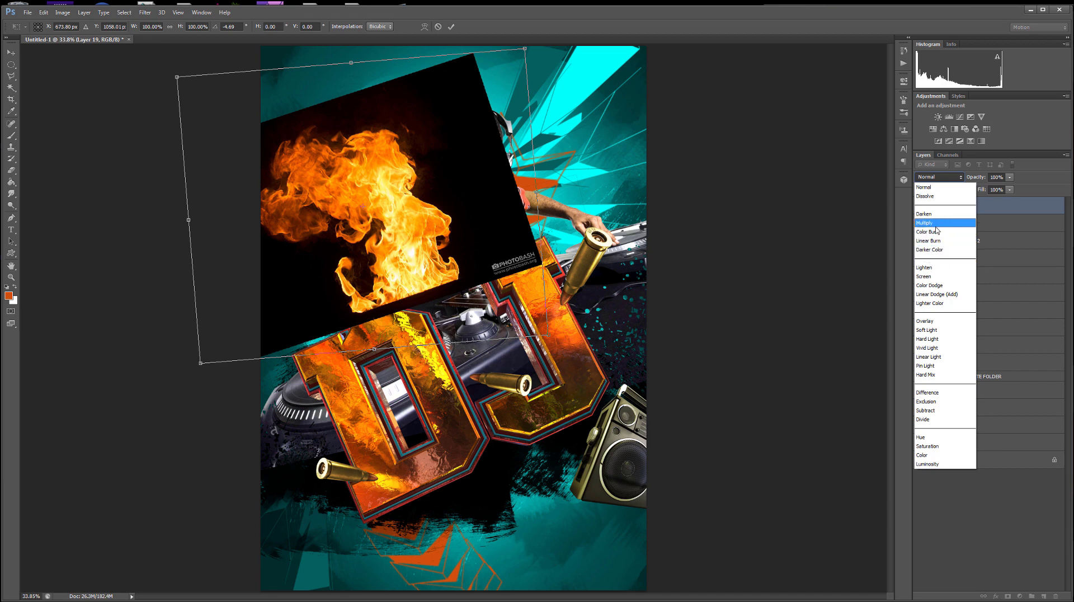
left_click(925, 276)
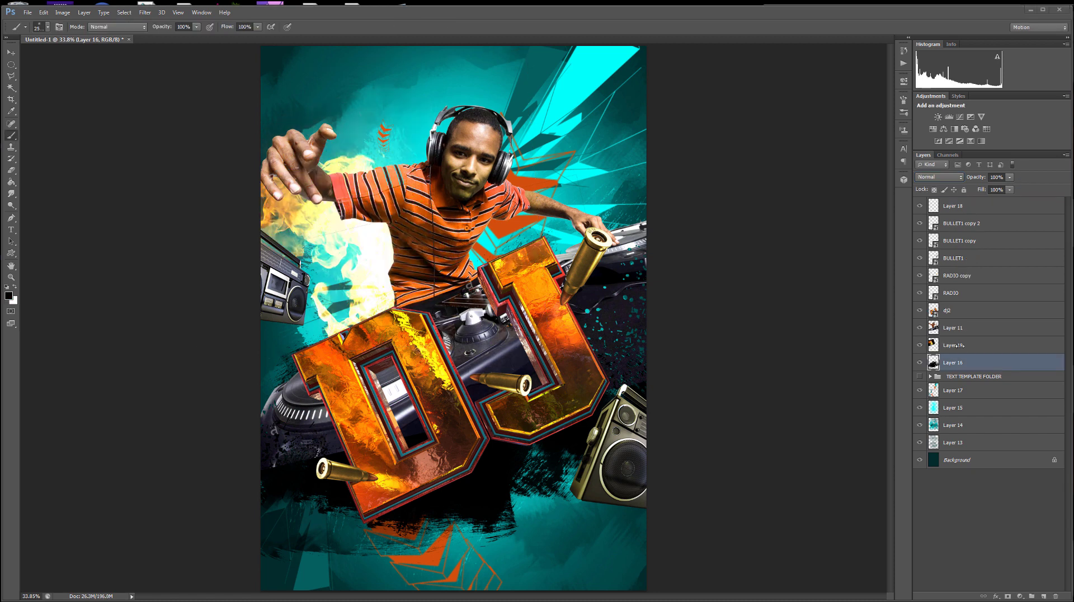
left_click(961, 347)
left_click(956, 178)
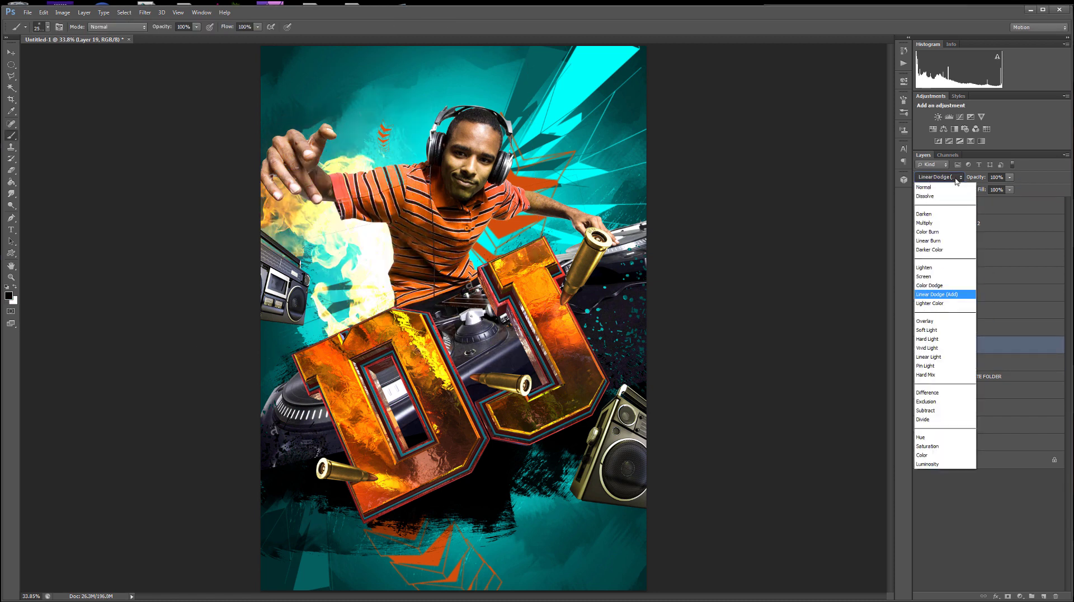
left_click(939, 277)
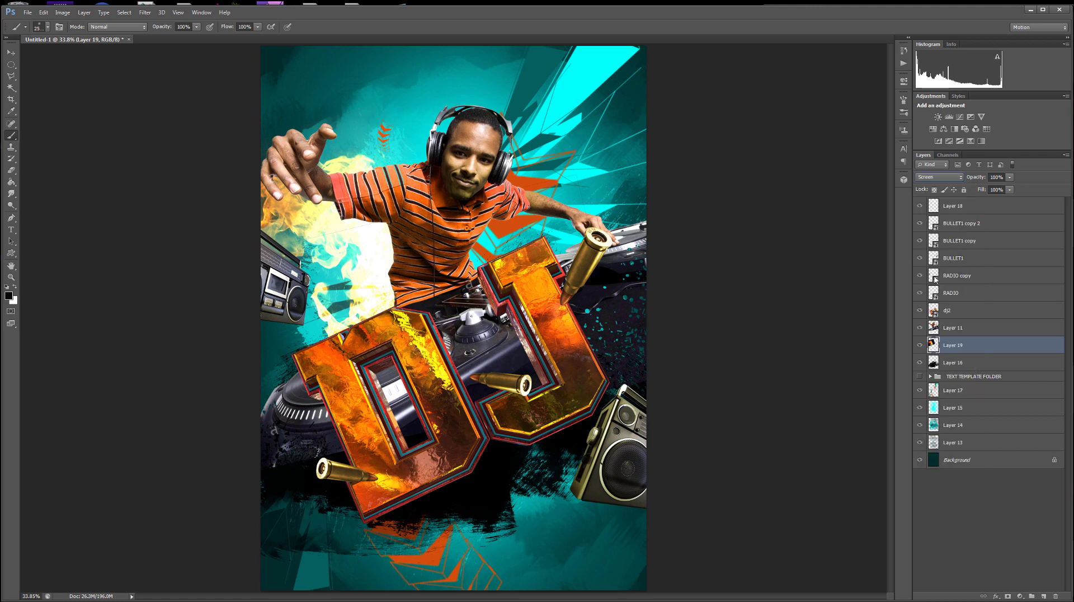
left_click(948, 179)
left_click(940, 216)
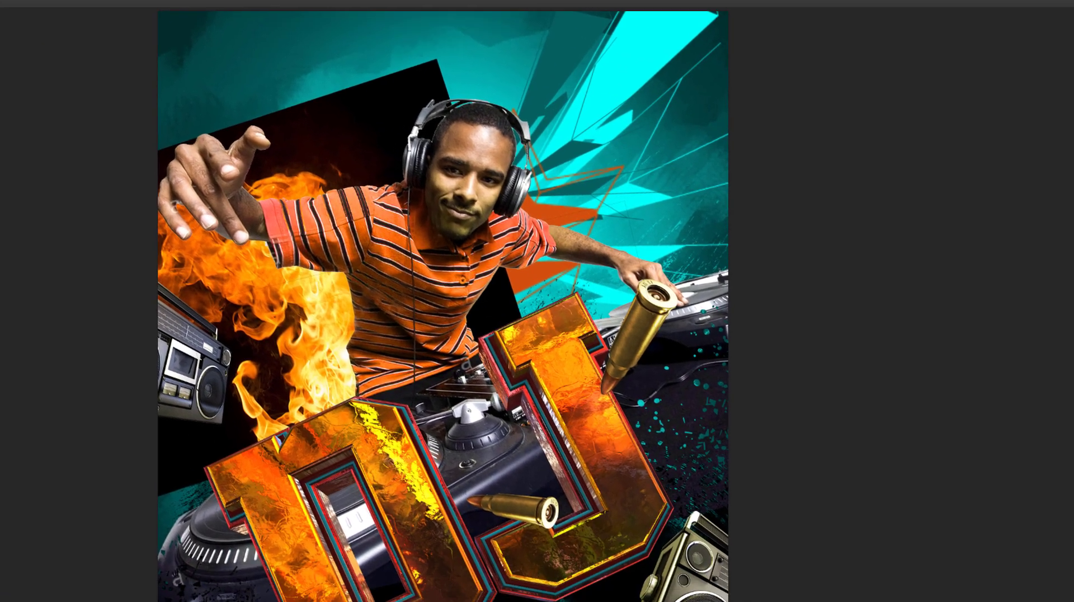
Set the fire layer's blend mode to Linear Dodge (Add) and select Layer 16 beneath it.
left_click(999, 161)
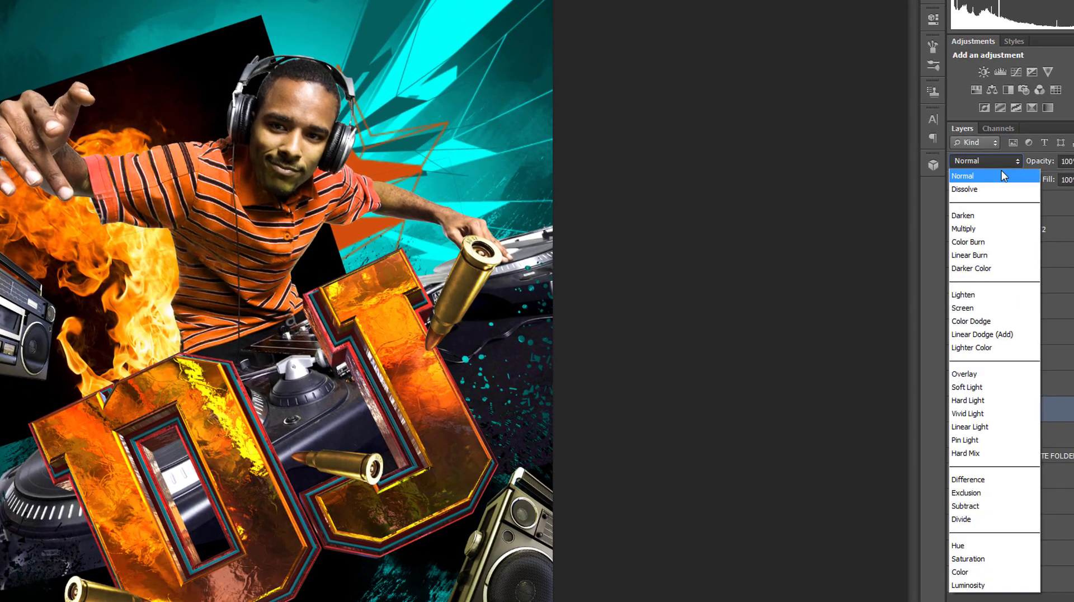
left_click(1002, 335)
key("ctrl+d")
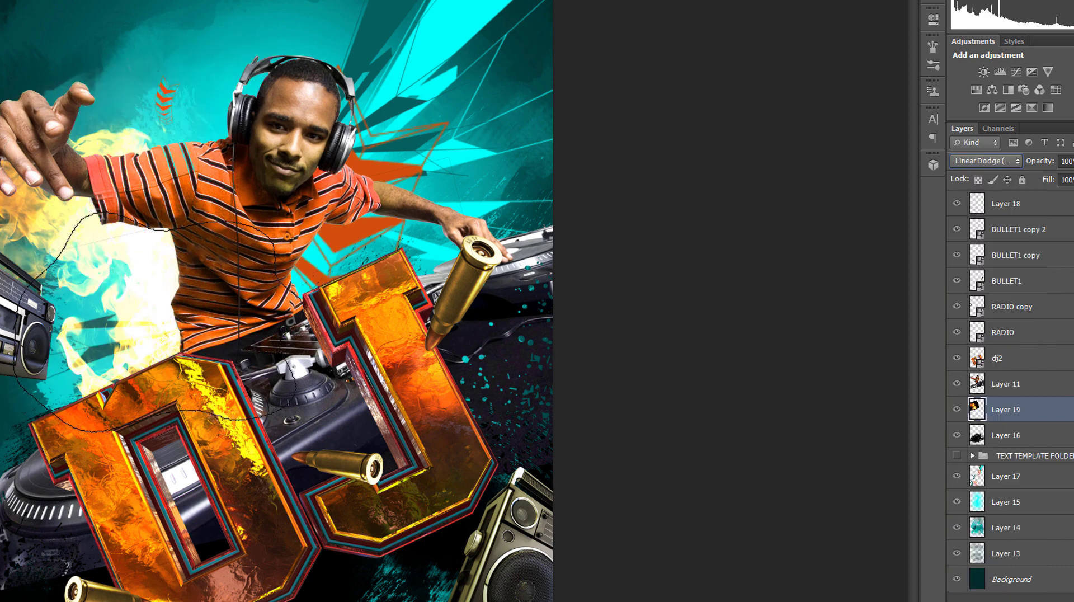
left_click(1019, 438)
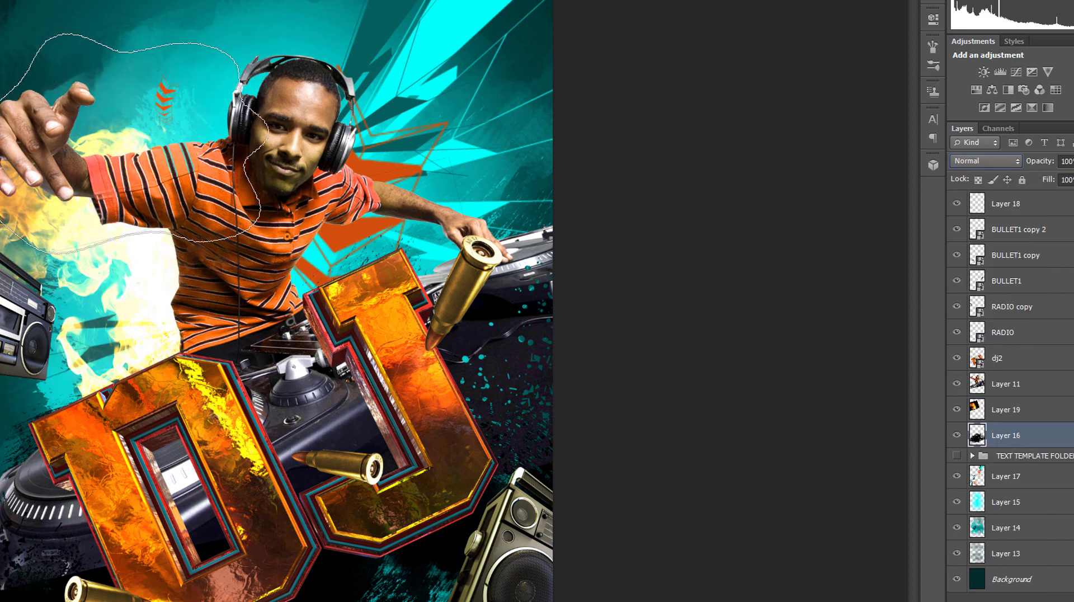
Choose the soft smoky 2500 px brush tip with black as the paint colour for working on Layer 16.
left_click(976, 434, "ctrl")
key("shift+Down")
key("shift+Down")
key("shift+Down")
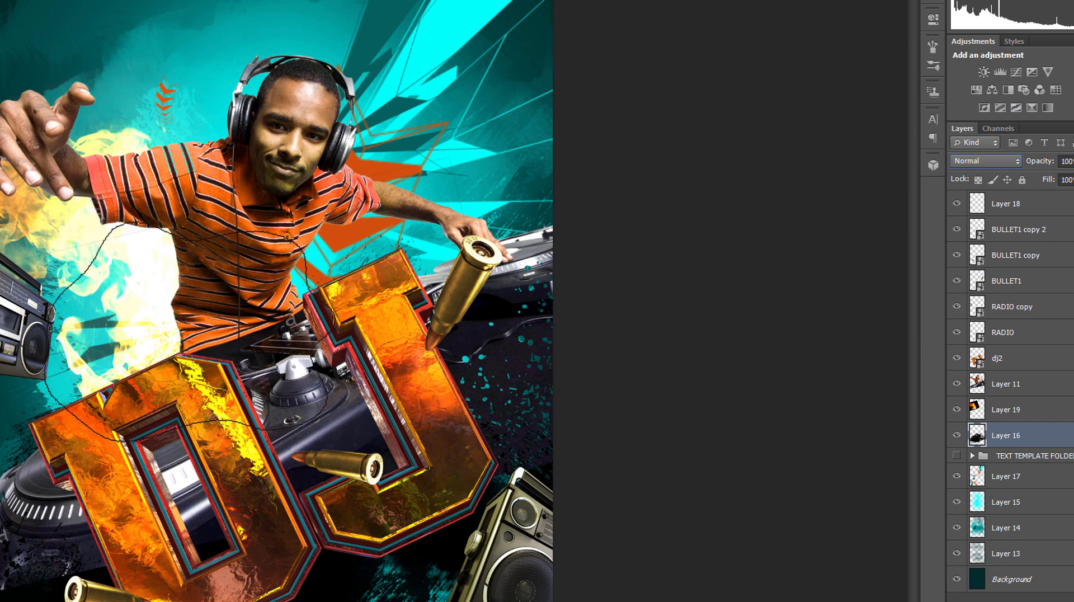
key("shift+Up")
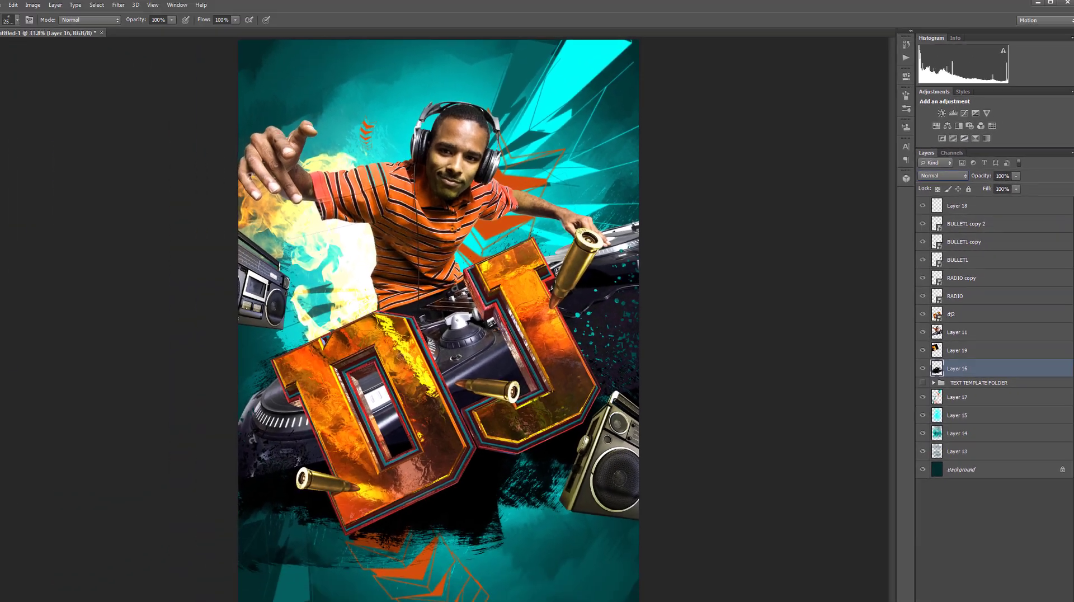
left_click(11, 53)
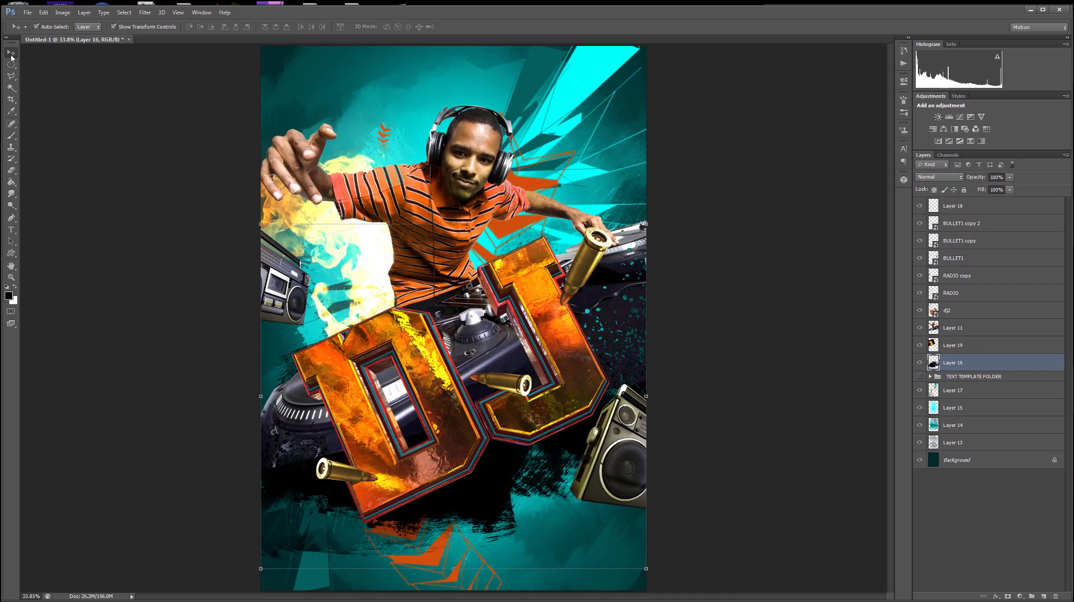
left_click(12, 135)
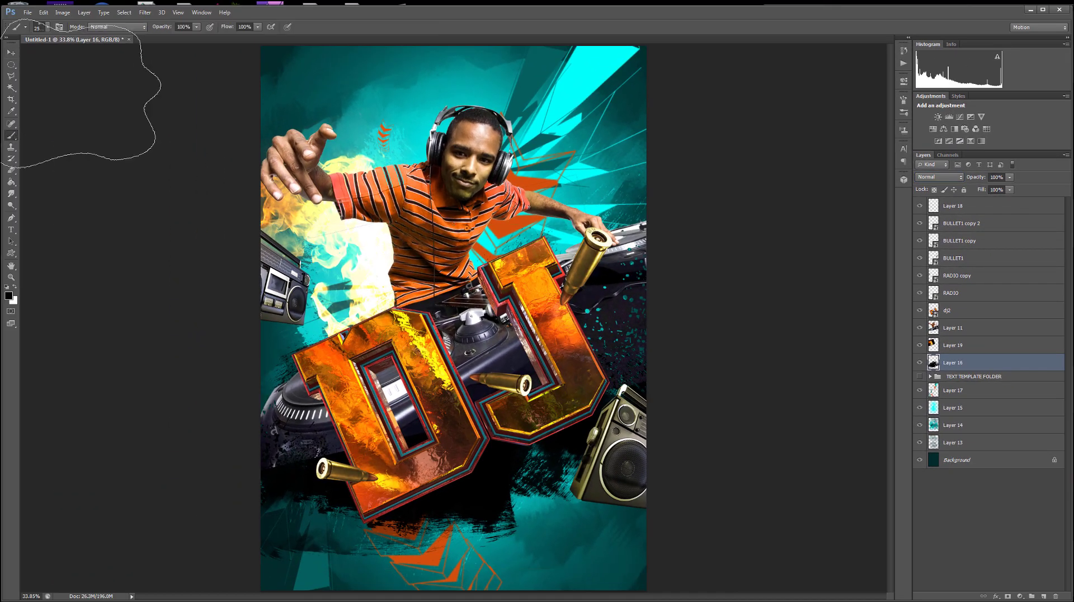
left_click(48, 28)
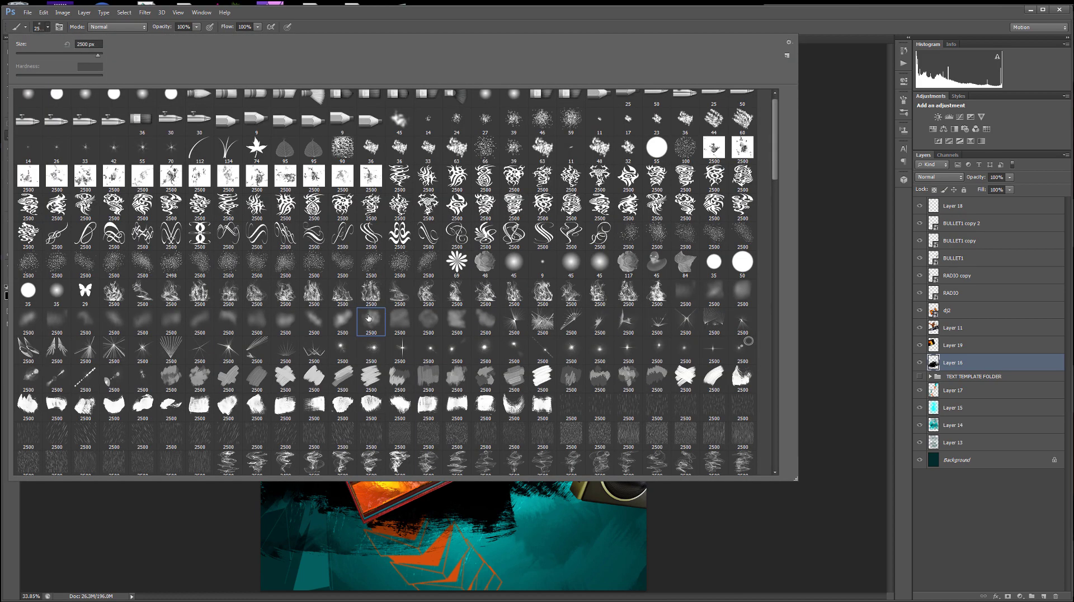
double_click(368, 318)
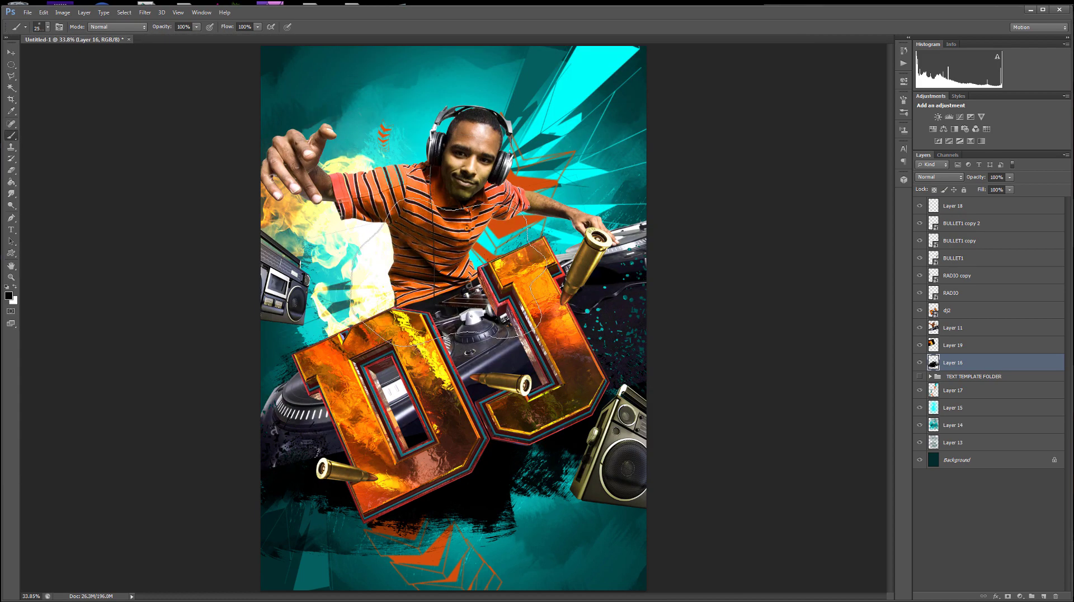
Paint black on Layer 16 behind the flames beside the DJ, reducing the brush to 500 px and 250 px.
key("bracketleft")
key("bracketleft")
key("bracketleft")
key("bracketleft")
key("bracketleft")
key("bracketleft")
key("bracketleft")
key("bracketleft")
key("bracketleft")
key("bracketleft")
key("bracketleft")
key("bracketleft")
key("bracketleft")
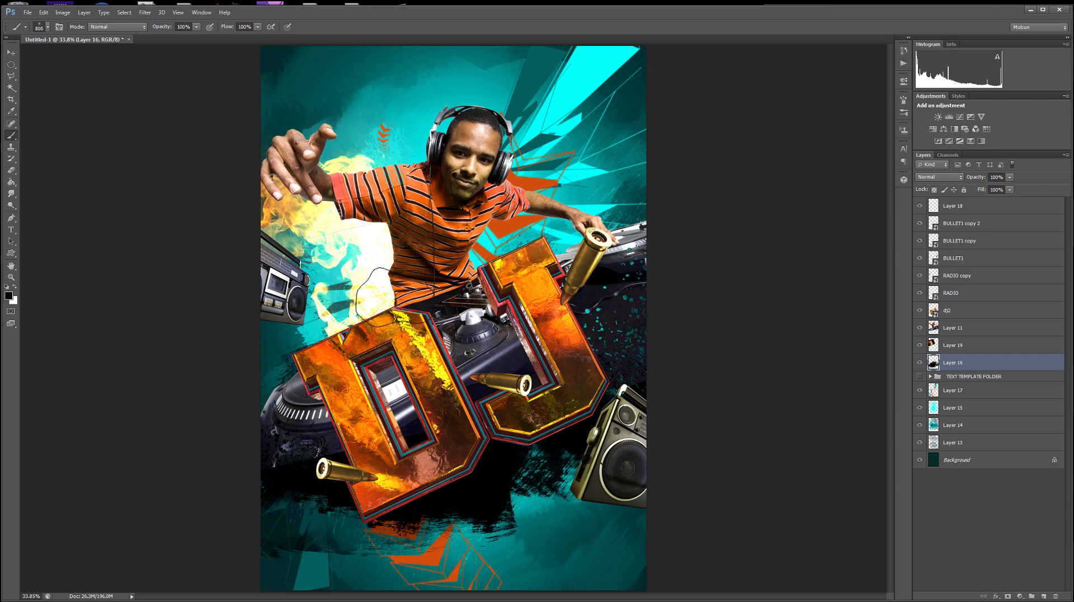
key("bracketright")
mouse_move(386, 304)
left_mouse_down()
mouse_move(360, 305)
mouse_move(346, 331)
mouse_move(385, 305)
mouse_move(400, 260)
mouse_move(386, 232)
mouse_move(319, 201)
mouse_move(353, 170)
mouse_move(313, 188)
mouse_move(355, 216)
left_mouse_up()
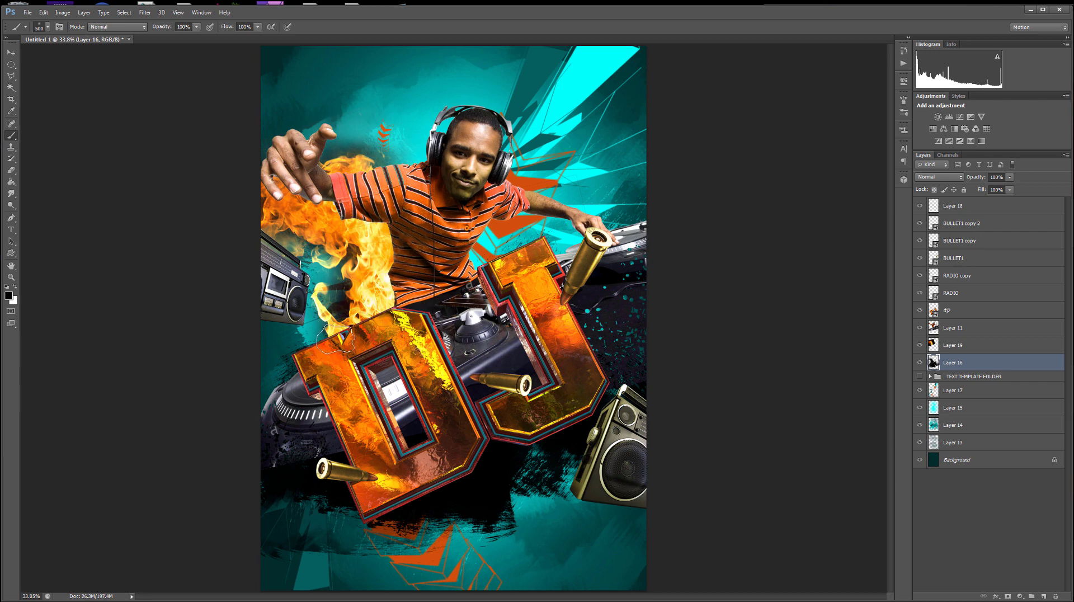
left_click_drag(335, 340, 324, 295)
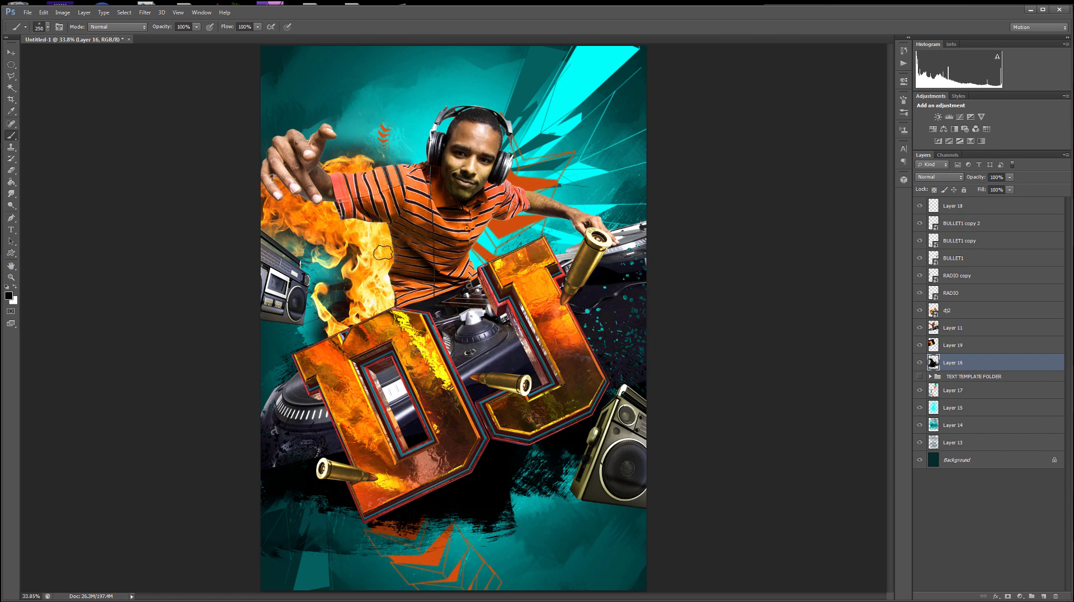
Duplicate the fire layer, scale the copy down and place it between the DJ's lowered arm and the letter J.
key("v")
left_click(505, 293)
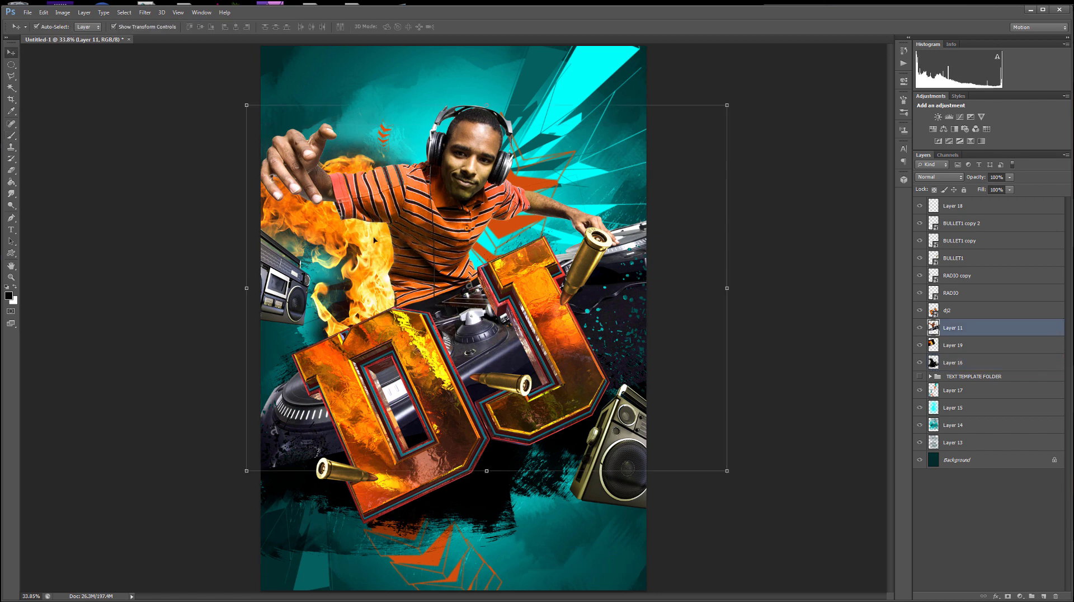
left_click_drag(1034, 346, 1044, 595)
left_click_drag(364, 252, 526, 197)
left_click_drag(680, 329, 534, 204)
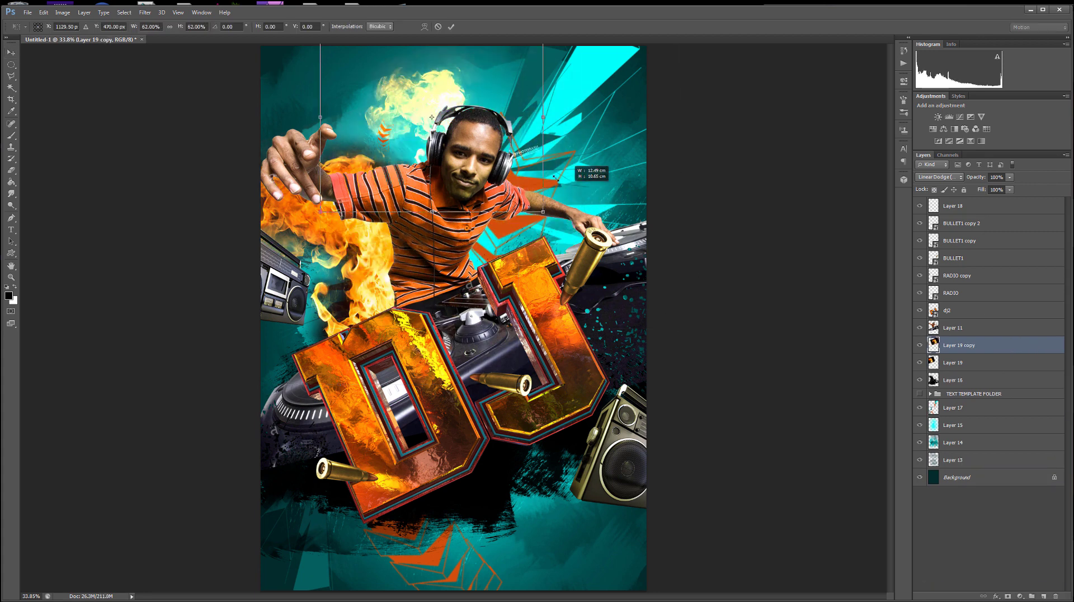
left_click_drag(498, 112, 557, 228)
left_click_drag(589, 128, 602, 145)
left_click_drag(399, 130, 451, 187)
key("Return")
Paint black on Layer 16 behind the small flame above the letter J with the 250 px brush.
left_click(968, 381)
left_click(968, 310)
key("b")
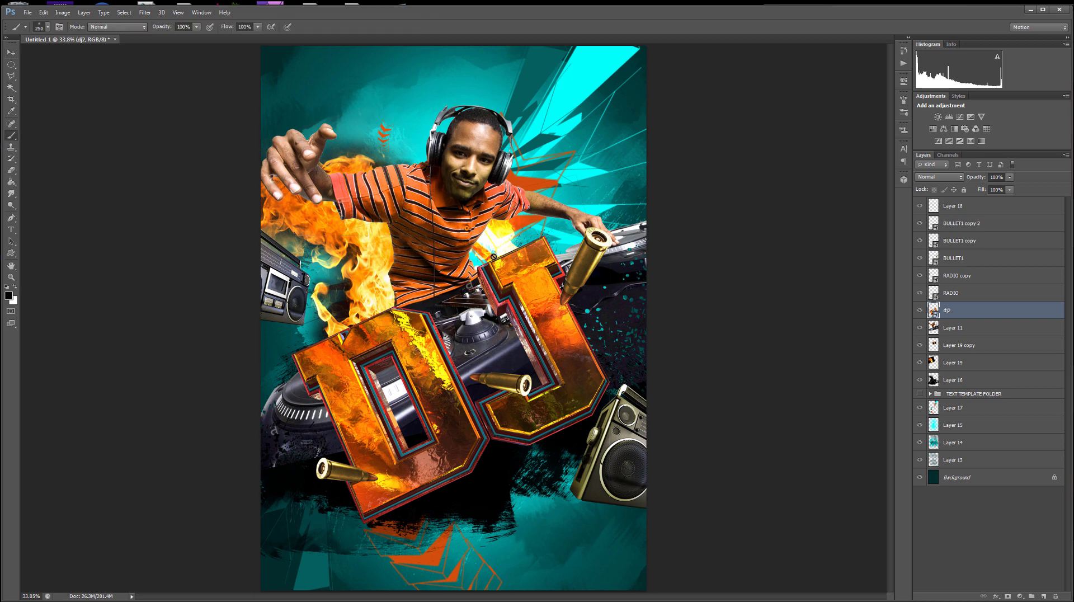
left_click(974, 380)
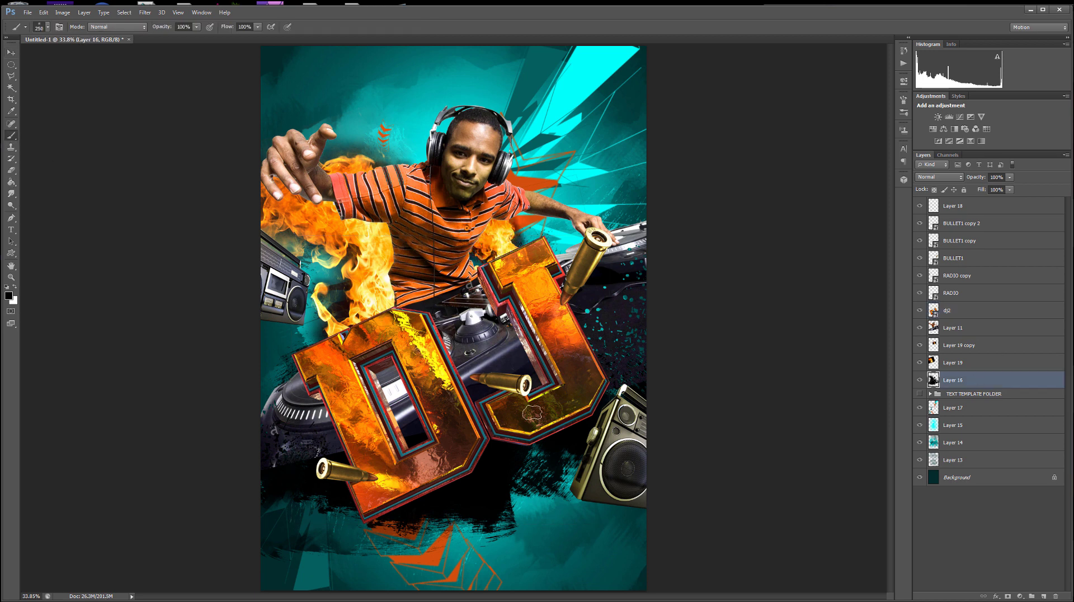
Add a new layer above Layer 18, set it to Linear Dodge (Add) and choose a dark brown foreground colour.
left_click(1003, 207)
key("ctrl+shift+alt+n")
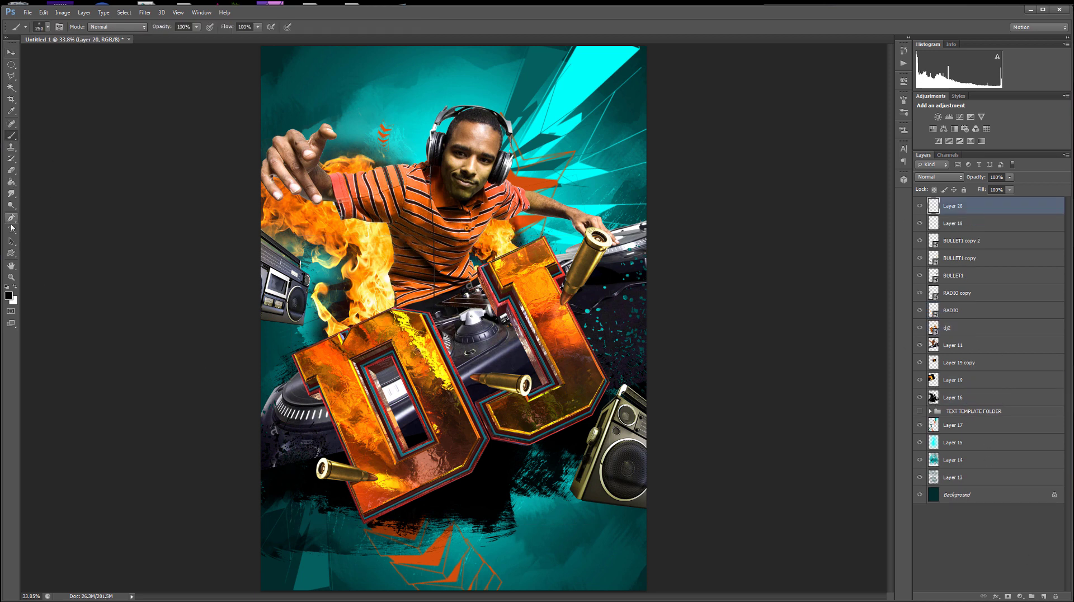
left_click(9, 295)
left_click(764, 212)
left_click(868, 126)
key("b")
left_click(939, 177)
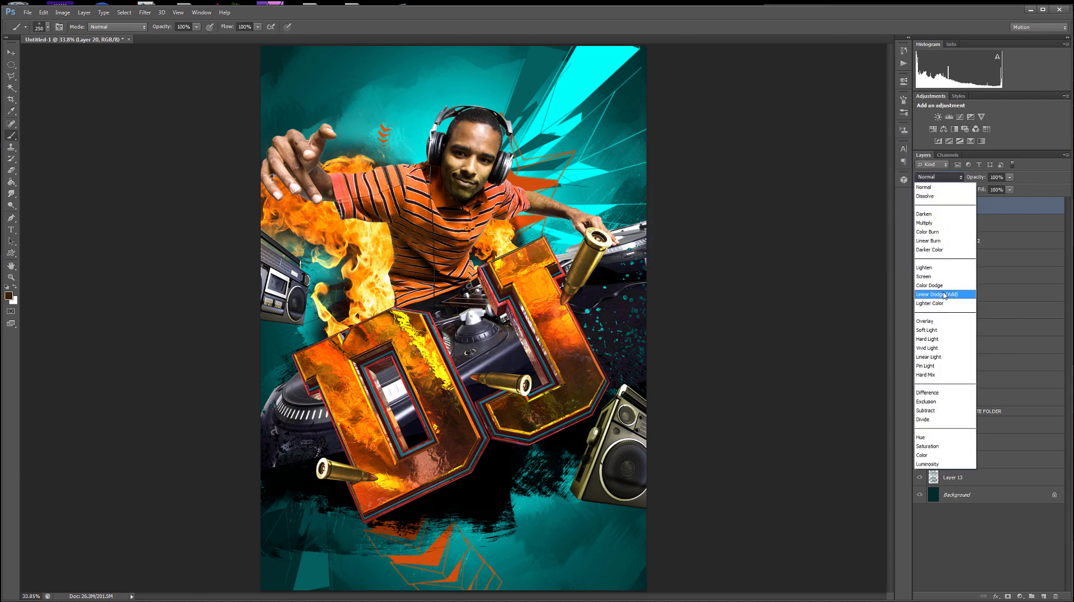
left_click(946, 295)
Dab large dark brown glows over the lettering, both flames and the bullet by the lowered hand at 900 px.
left_click(389, 288)
left_click(425, 365)
left_click(493, 243)
left_click(565, 317)
left_click(479, 472)
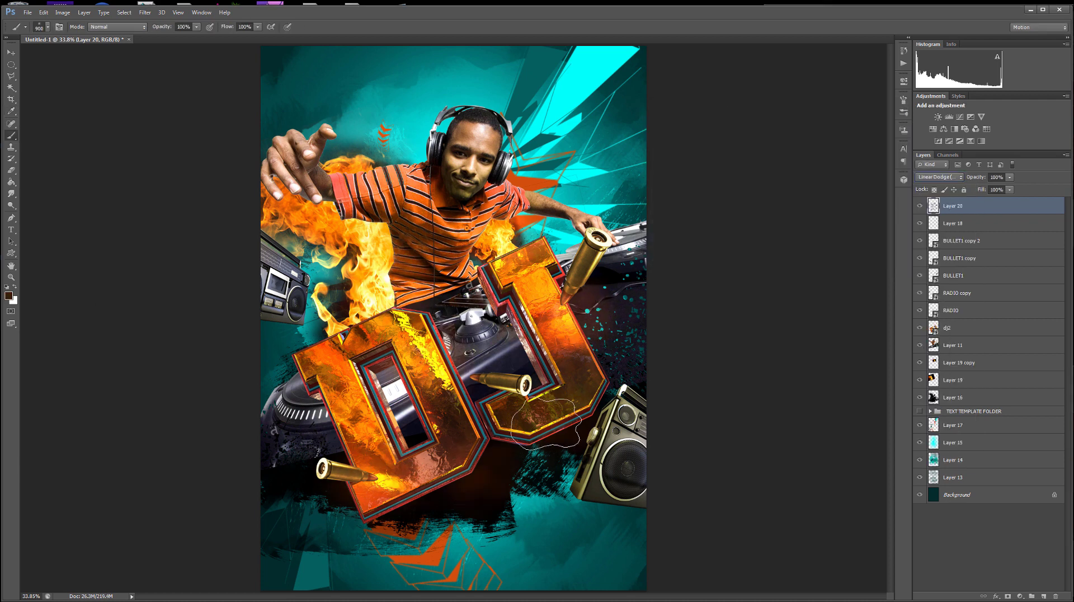
left_click(603, 240)
Choose a brighter reddish-orange foreground colour and dab glows over the lettering, flames and upper bullet at 700 px.
left_click(9, 295)
left_click(768, 180)
key("Return")
left_click(506, 239)
left_click(380, 303)
left_click(419, 357)
left_click(561, 319)
left_click(551, 417)
left_click(601, 229)
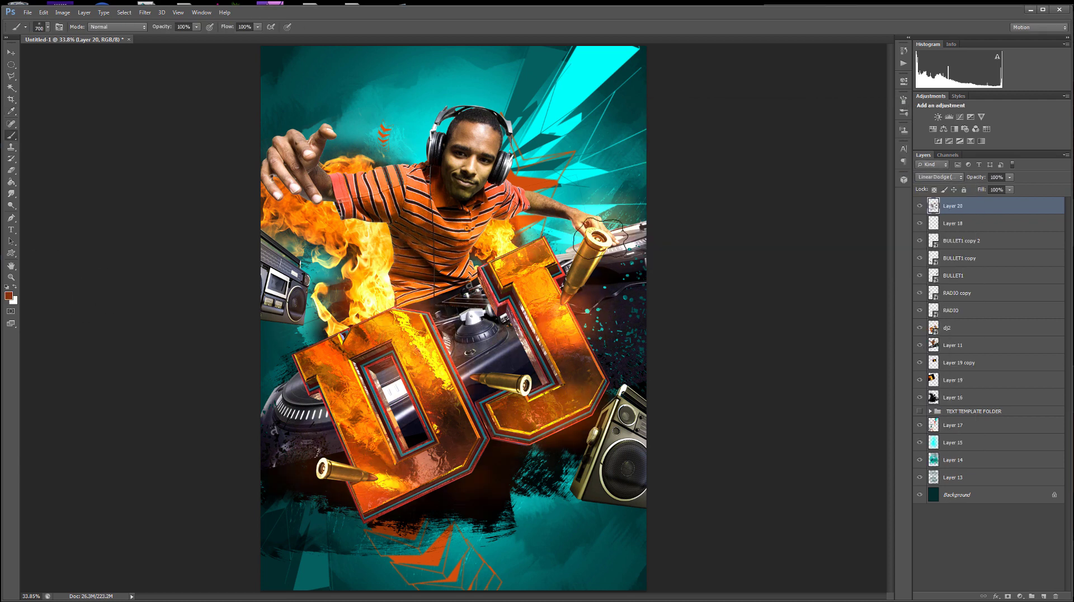
Switch to a soft round 400 px brush and dab reddish-orange glows on the lettering, bullets, left radio and lowered hand.
key("bracketleft")
key("bracketleft")
left_click(48, 26)
key("bracketleft")
key("bracketleft")
key("bracketleft")
left_click(388, 291)
left_click(453, 398)
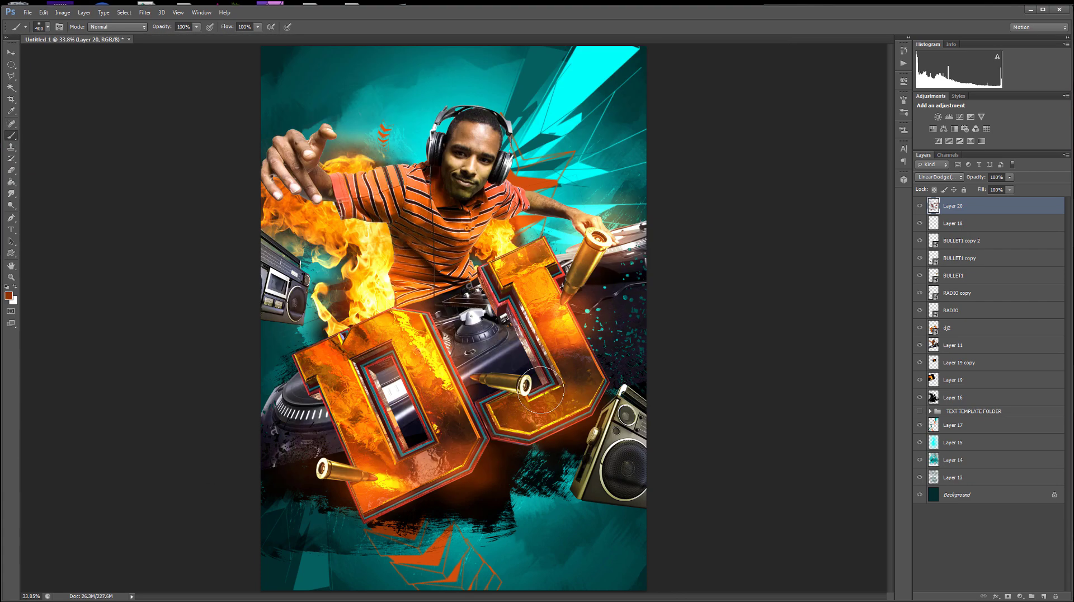
left_click(526, 385)
left_click(389, 463)
left_click(277, 282)
left_click(602, 252)
Set the foreground colour to ffbc47 and dab bright glows on the lettering, both flames and the raised forearm.
left_click(9, 295)
left_click(780, 235)
left_click(731, 133)
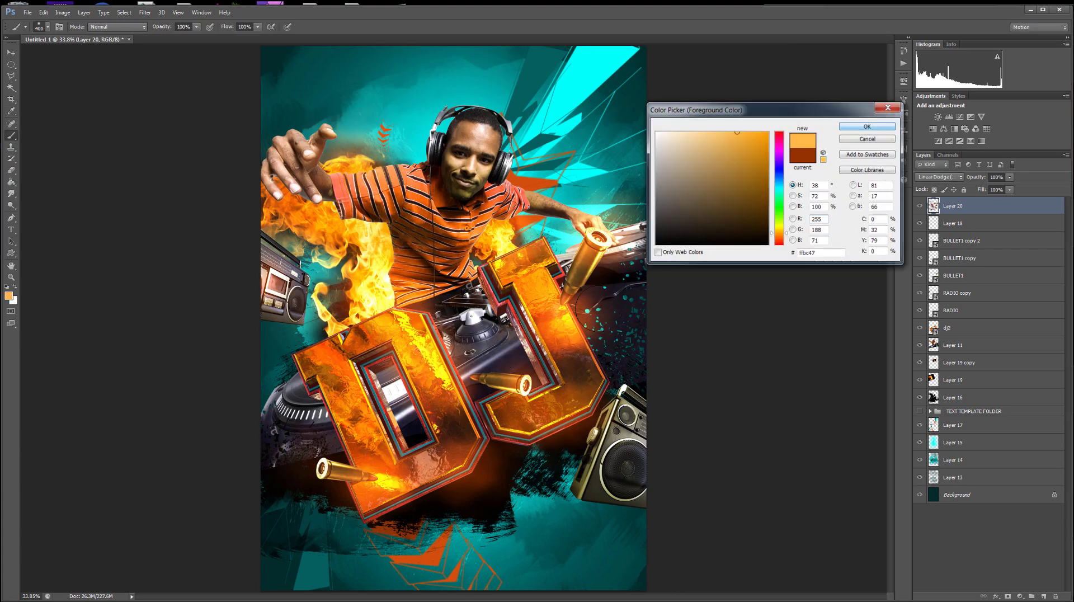
key("Return")
left_click(569, 319)
left_click(503, 244)
left_click(387, 289)
left_click(447, 379)
left_click(335, 165)
Undo the last glow on the raised forearm and repaint it with the darker orange bc7700.
left_click(43, 12)
left_click(55, 43)
left_click(9, 296)
left_click(761, 157)
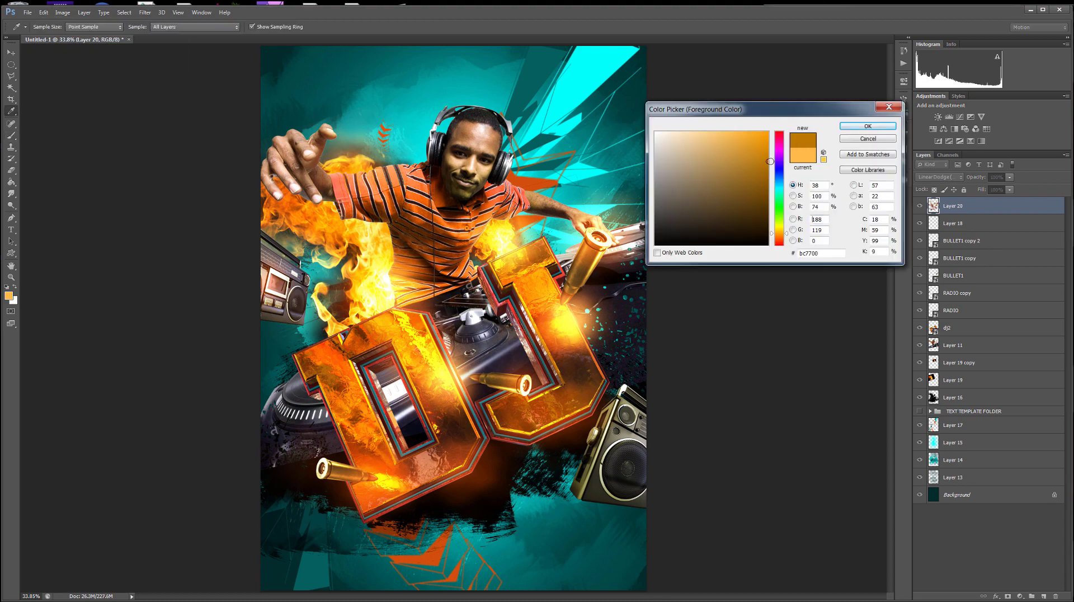
key("Return")
left_click(330, 170)
Pick a 2500 px light flare brush tip, choose a yellow foreground colour and stamp a flare over the fire above the D.
left_click(48, 27)
double_click(714, 355)
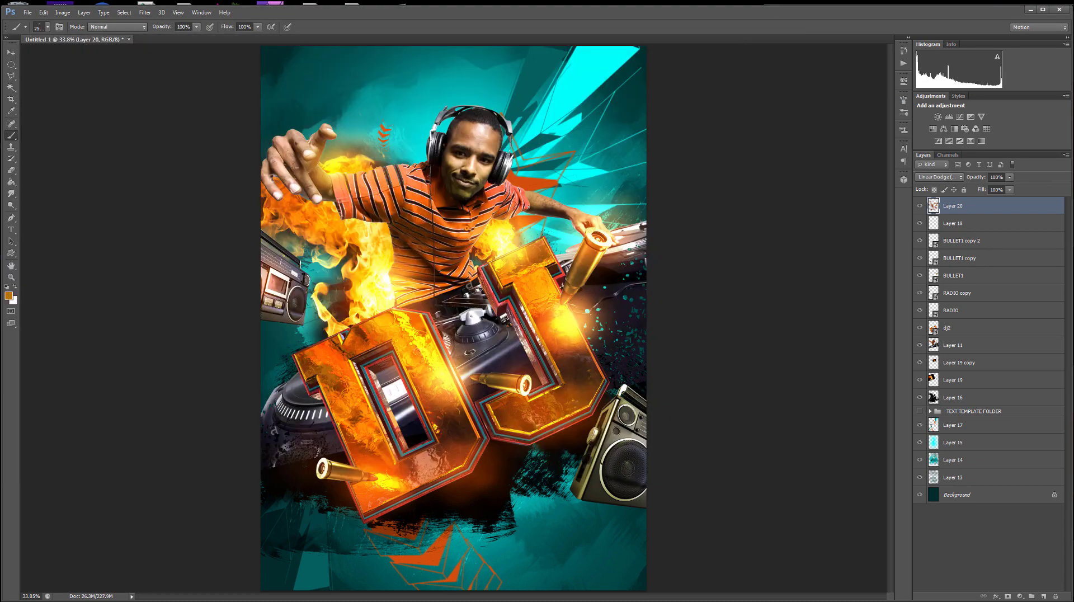
left_click(9, 296)
left_click(780, 231)
left_click(739, 132)
key("Return")
left_click(381, 296)
Stamp yellow flares on the bullets and lettering edges at 400 px and on the D's upper corner at 600 px.
key("bracketleft")
key("bracketleft")
key("bracketleft")
key("bracketleft")
key("bracketleft")
key("bracketleft")
key("bracketleft")
key("bracketleft")
key("bracketleft")
key("bracketleft")
key("bracketleft")
key("bracketleft")
key("bracketleft")
key("bracketleft")
key("bracketleft")
key("bracketleft")
key("bracketleft")
key("bracketleft")
key("bracketleft")
key("bracketleft")
left_click(589, 270)
left_click(524, 398)
left_click(523, 433)
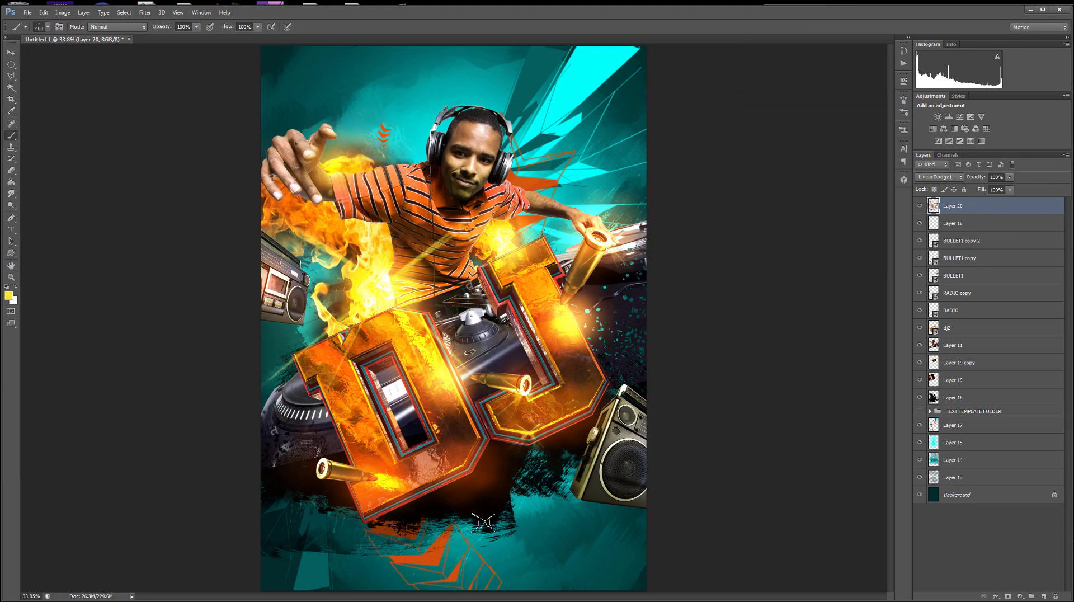
key("bracketright")
key("bracketright")
left_click(332, 337)
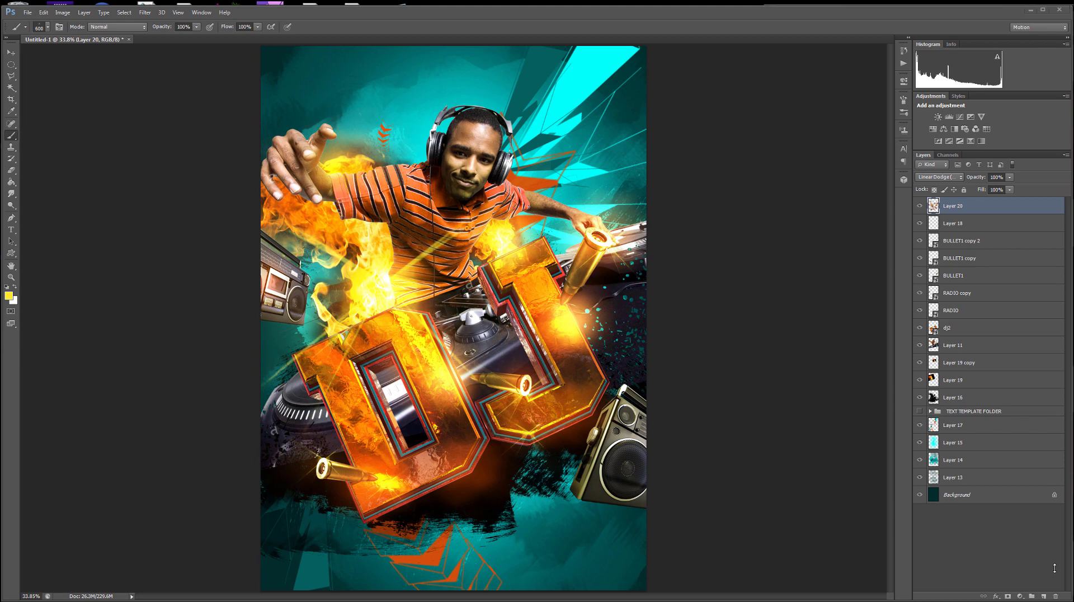
Move TEXT TEMPLATE FOLDER to the top of the layer stack and make it visible.
left_click(965, 412)
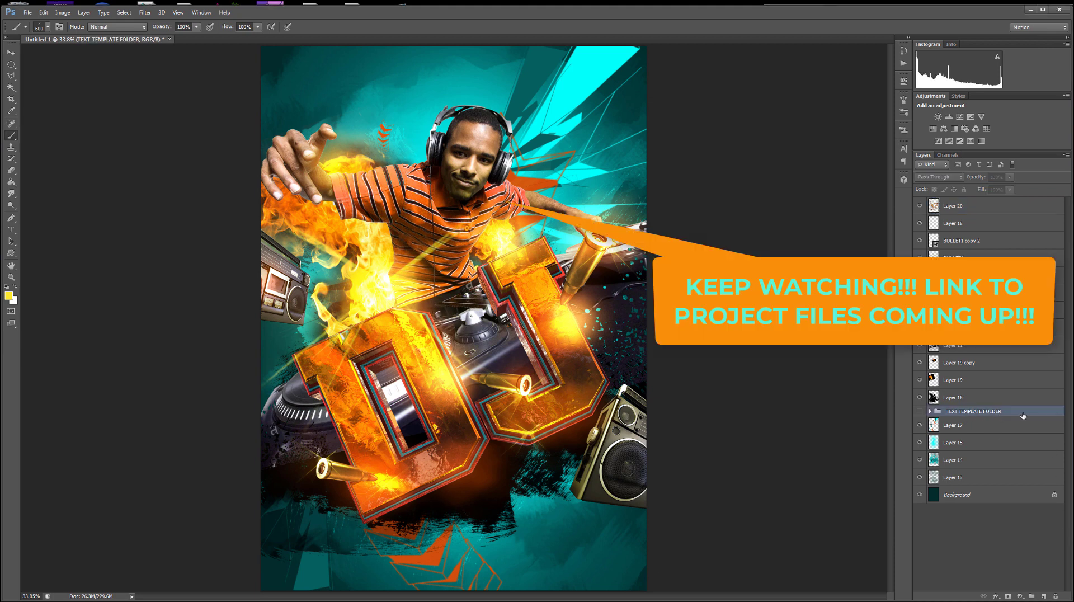
left_click_drag(1022, 373, 927, 214)
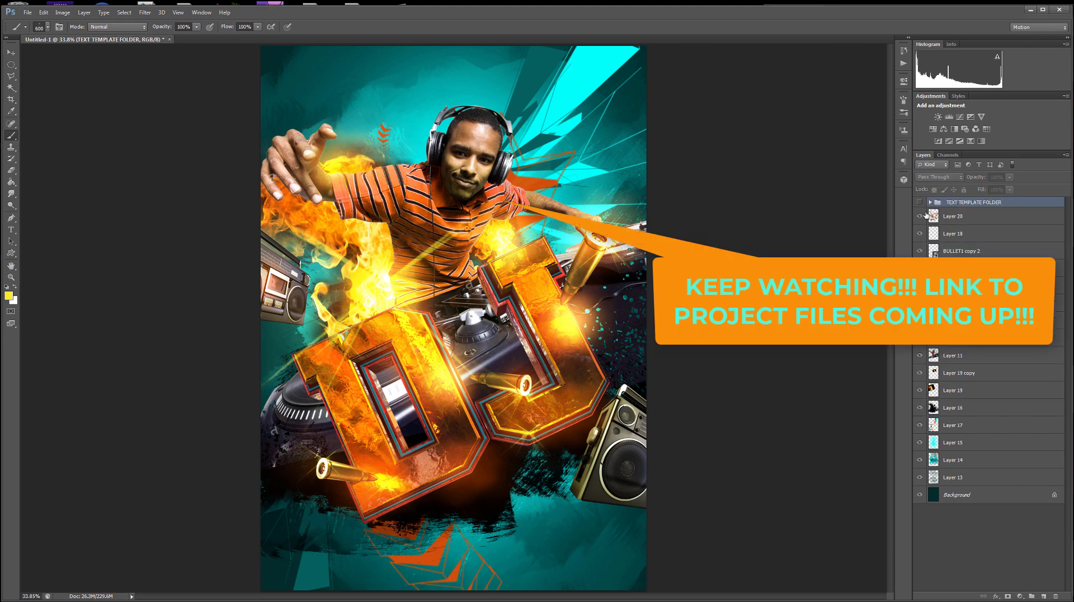
left_click(920, 202)
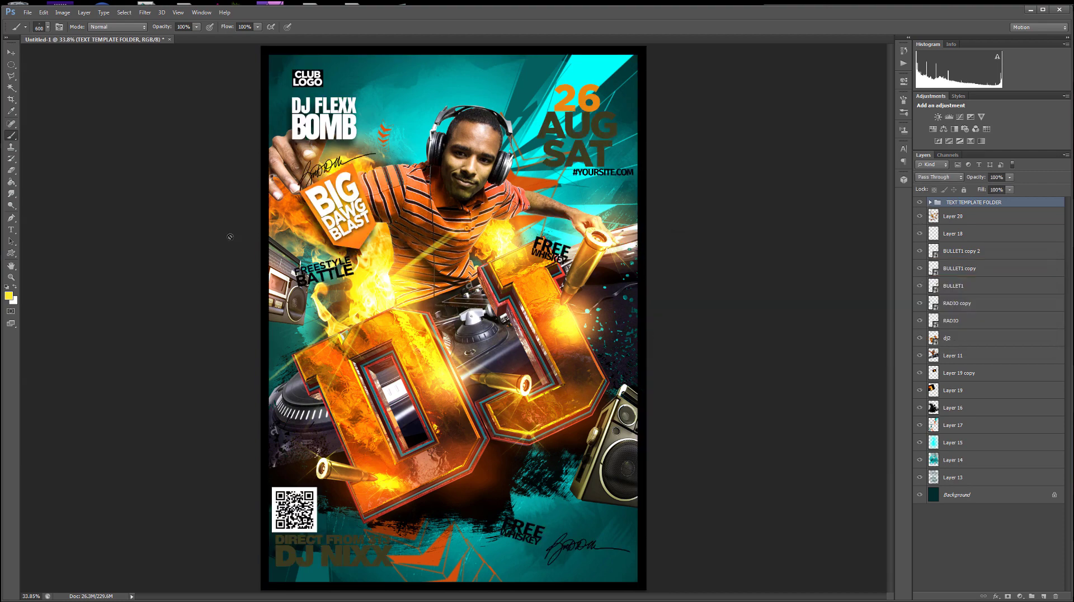
key("v")
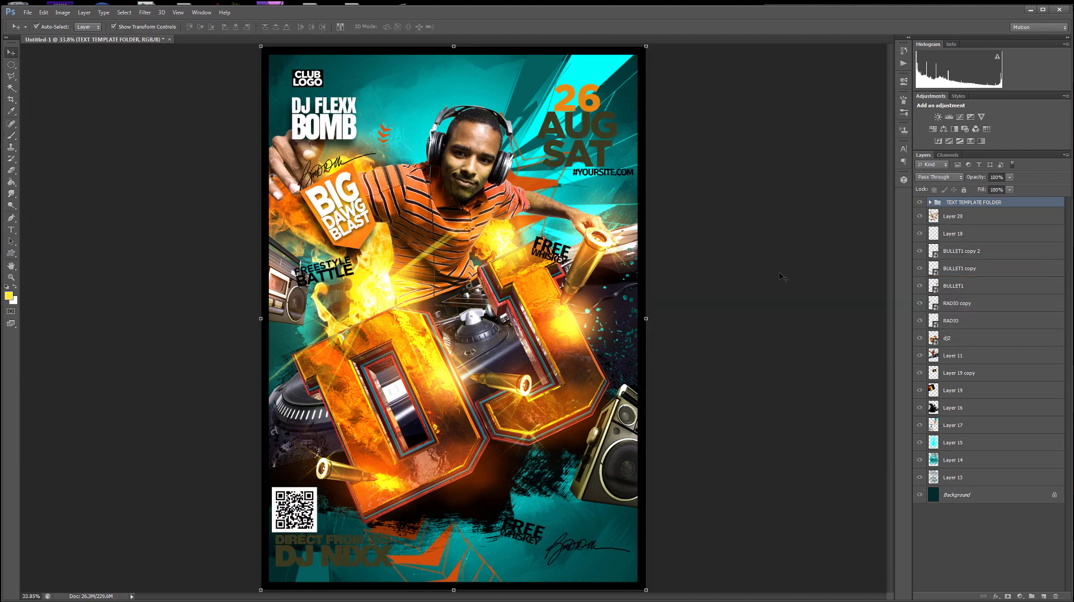